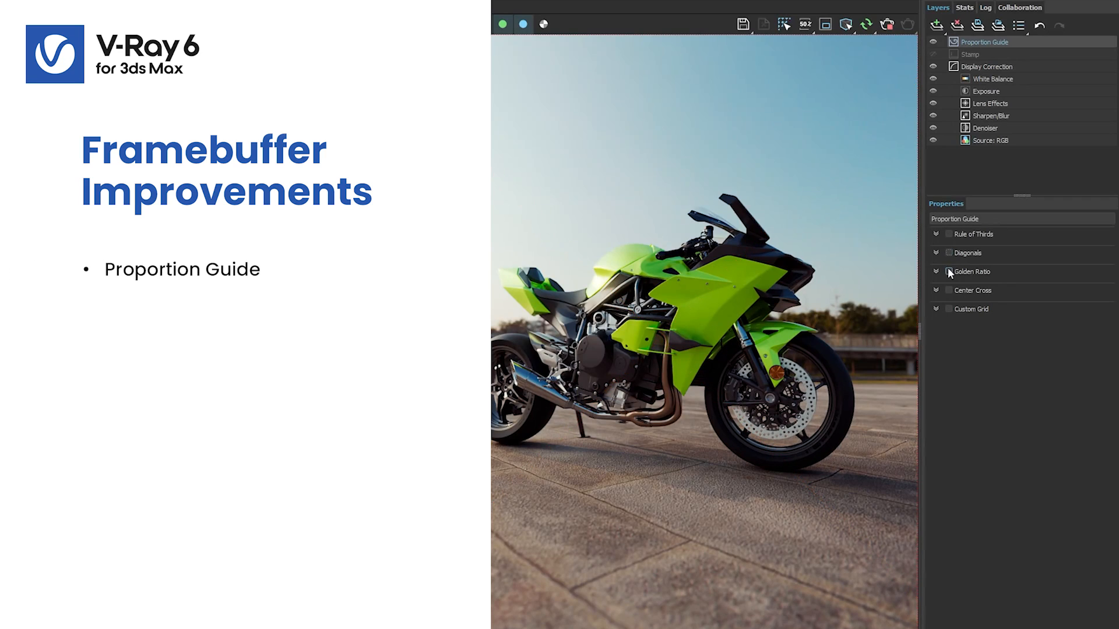
Step: Show the Golden Ratio, Center Cross and Custom Grid proportion guides in turn over the motorcycle render
{"action": "left_click", "coordinate": [947, 271]}
{"action": "left_click", "coordinate": [948, 271]}
{"action": "left_click", "coordinate": [949, 288]}
{"action": "left_click", "coordinate": [949, 309]}
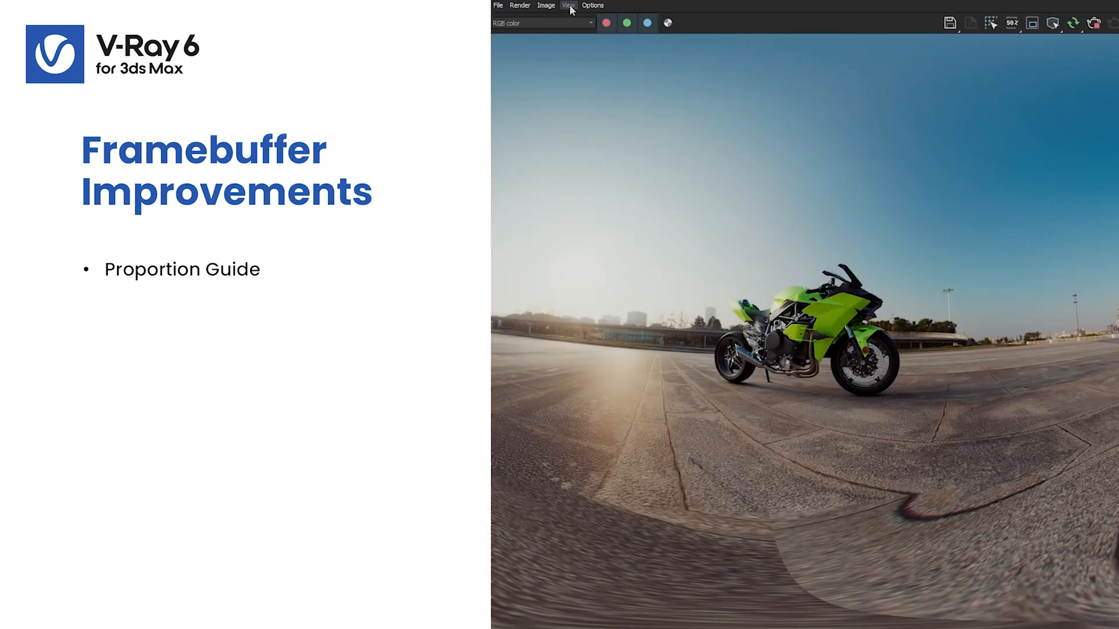
Step: Switch the spherical motorcycle render in the frame buffer to Panorama View
{"action": "left_click", "coordinate": [568, 4]}
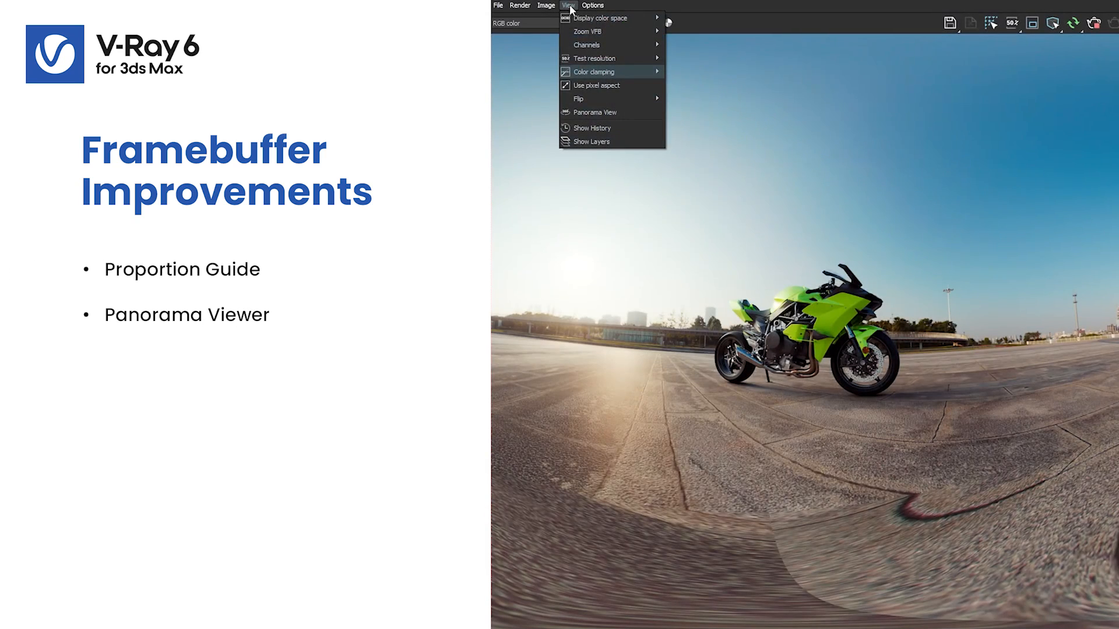
{"action": "left_click", "coordinate": [595, 112]}
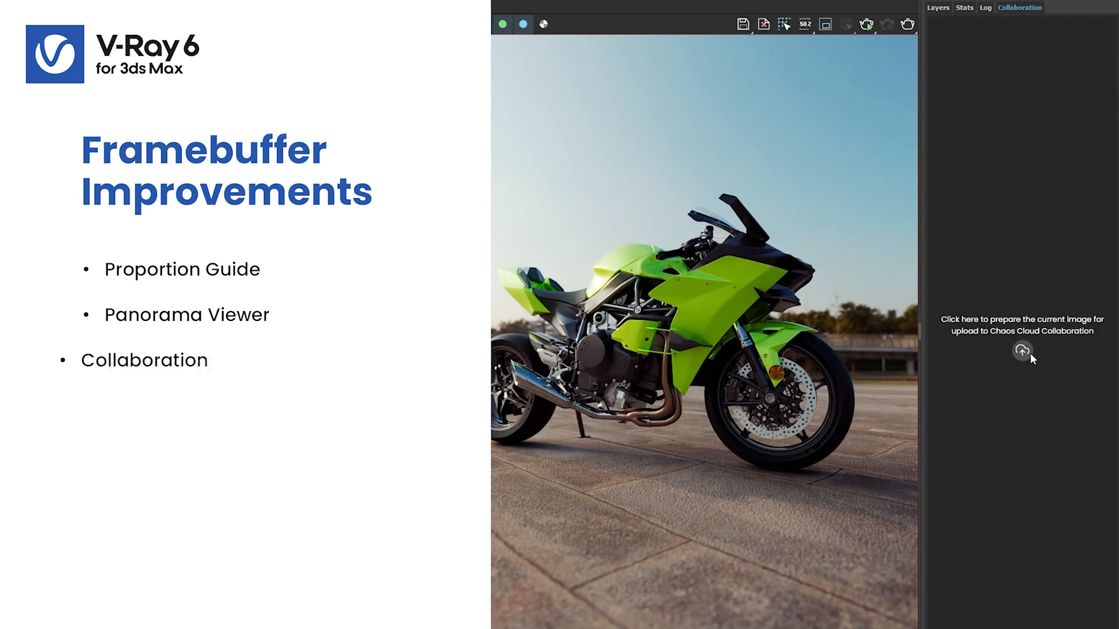
Step: Send the current motorcycle render to Chaos Cloud Collaboration for sharing and add the comment "Sky Too Blue" pinned on its sky
{"action": "left_click", "coordinate": [1026, 353]}
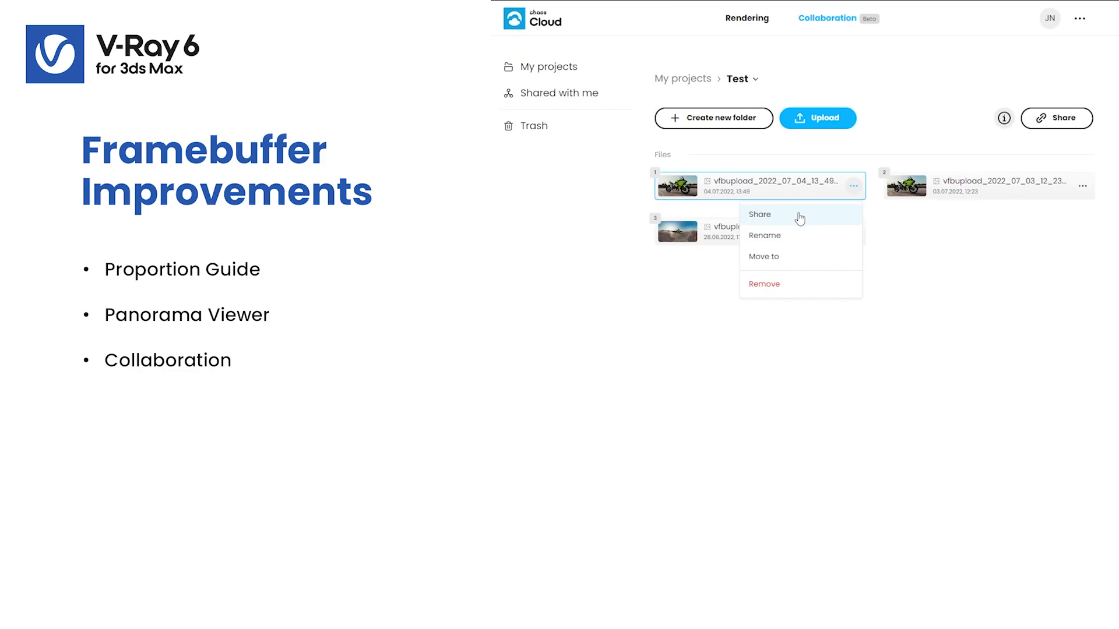
{"action": "left_click", "coordinate": [795, 212]}
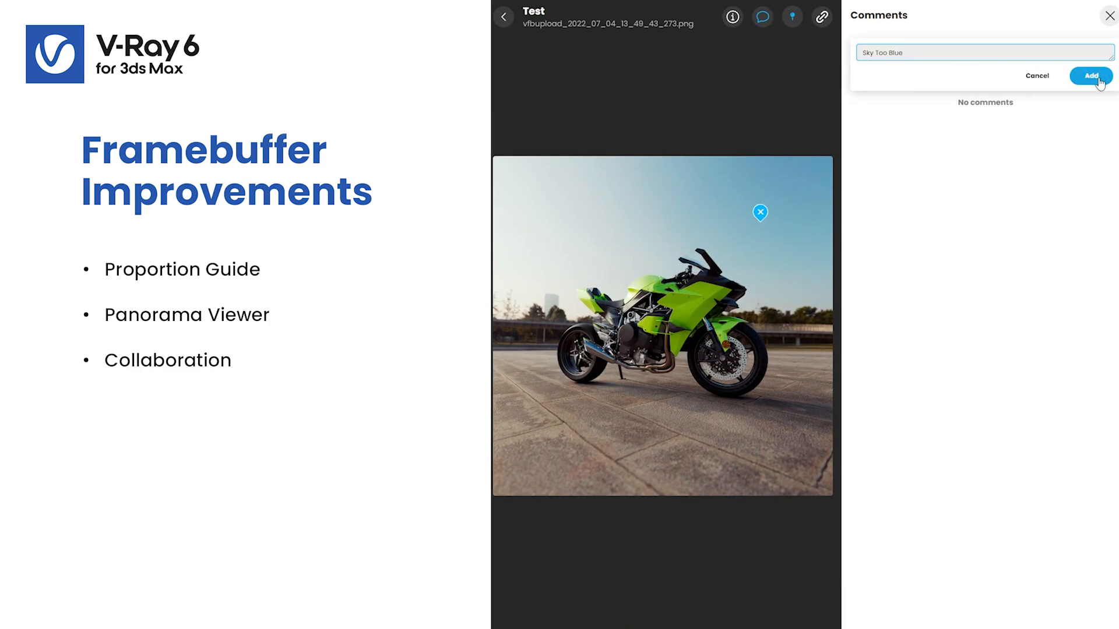
{"action": "left_click", "coordinate": [1098, 81]}
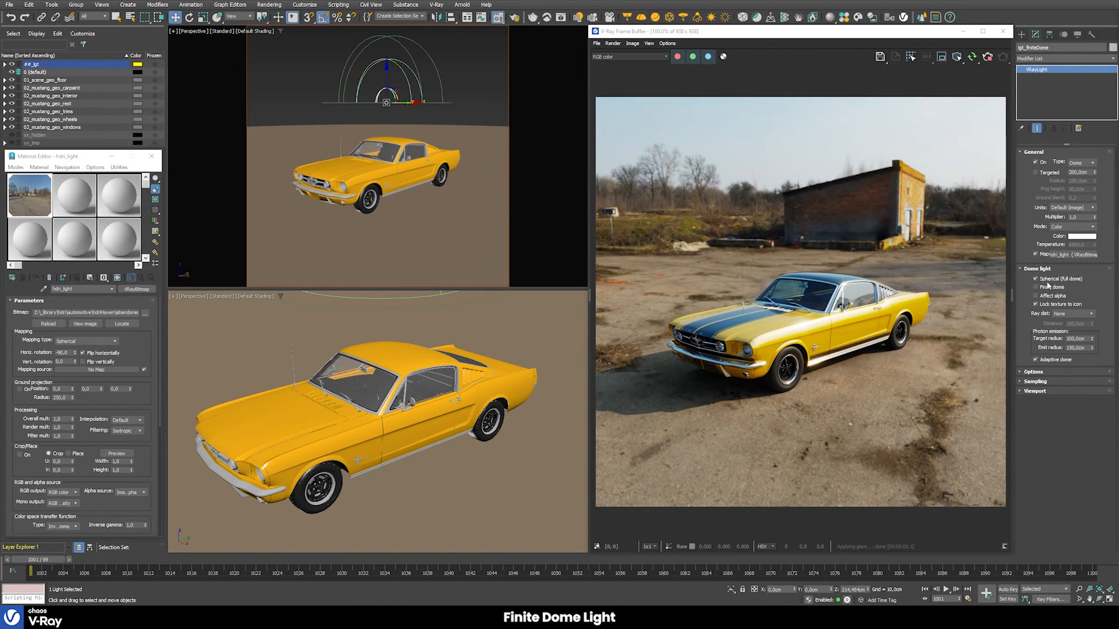
Step: Examine how the car sits on the infinite dome light's background at different camera distances and angles
{"action": "left_click", "coordinate": [1047, 289]}
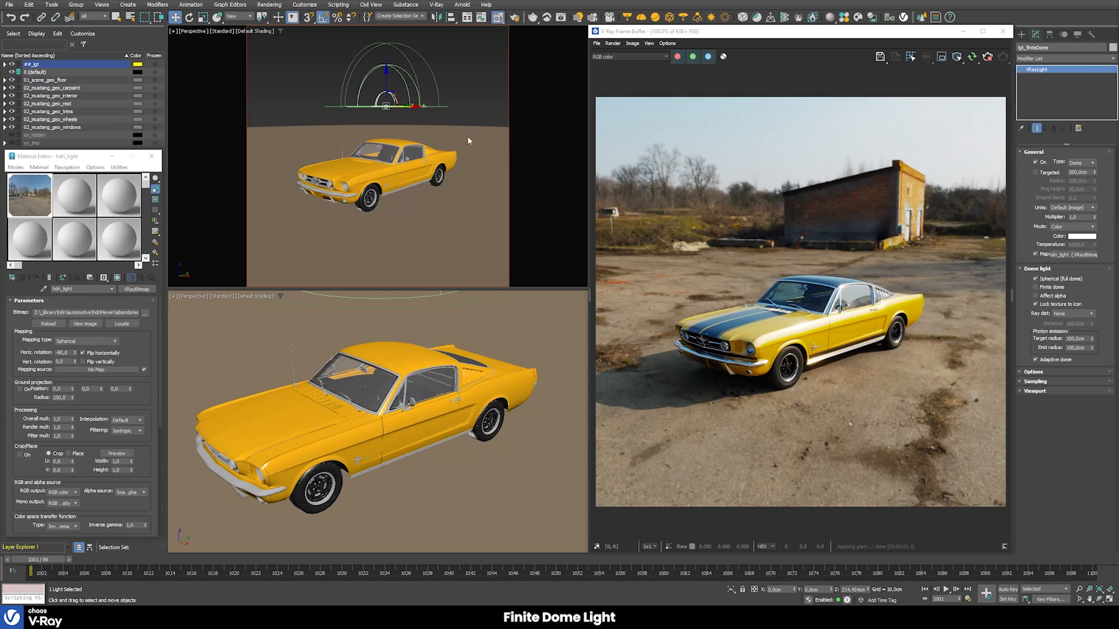
{"action": "left_click", "coordinate": [1079, 592]}
{"action": "left_click_drag", "start_coordinate": [384, 165], "coordinate": [382, 225]}
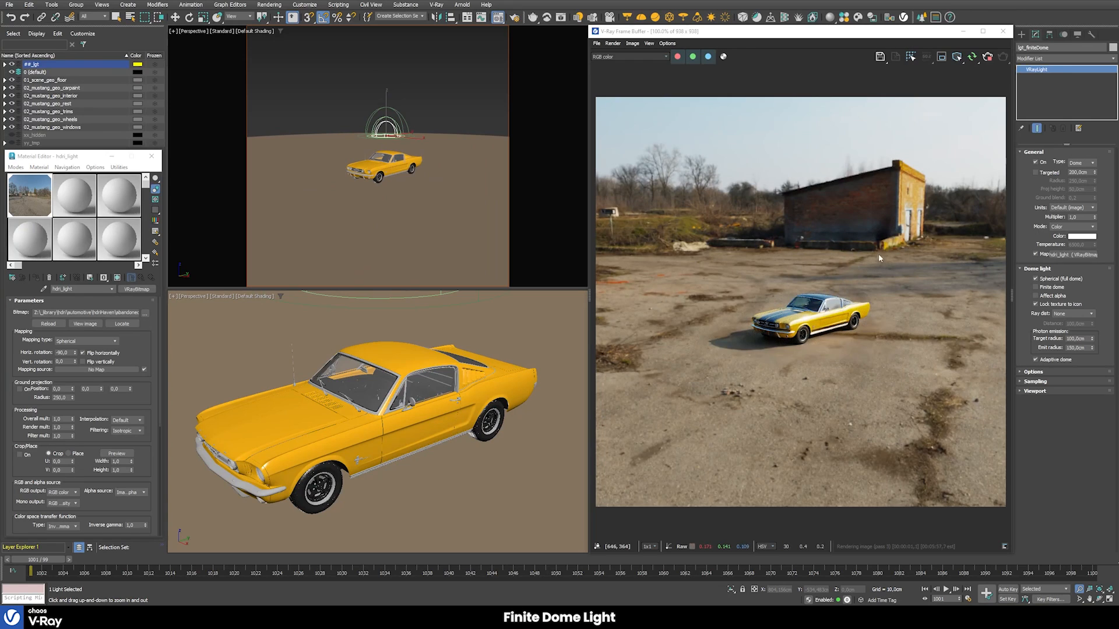
{"action": "mouse_move", "coordinate": [384, 152]}
{"action": "left_mouse_down"}
{"action": "mouse_move", "coordinate": [392, 141]}
{"action": "mouse_move", "coordinate": [391, 153]}
{"action": "left_mouse_up"}
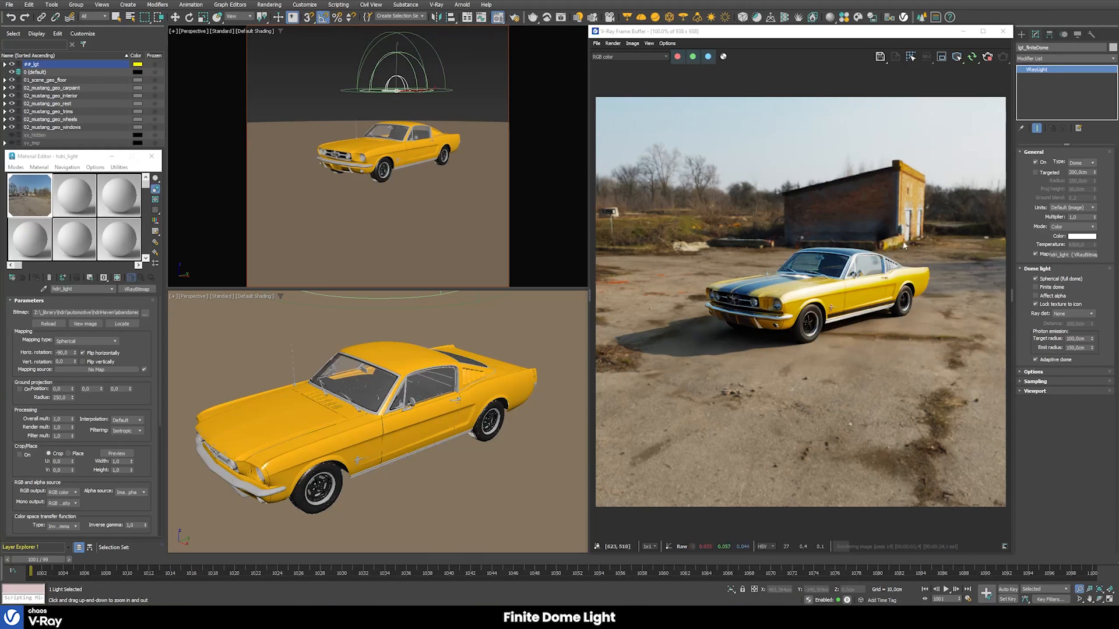
{"action": "key", "text": "ctrl+r"}
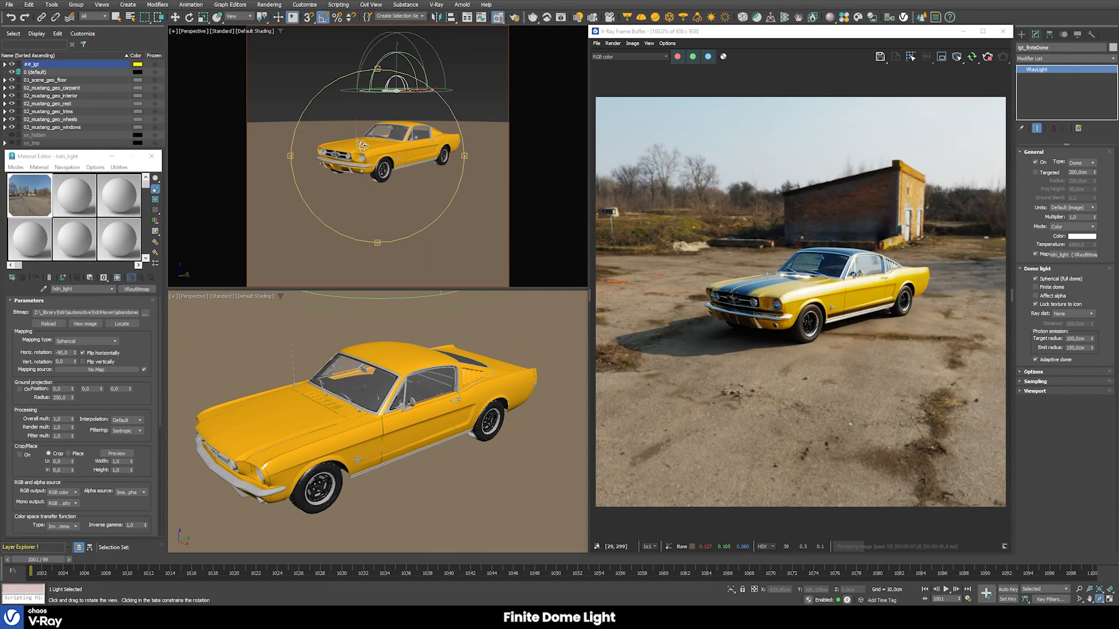
{"action": "mouse_move", "coordinate": [362, 144]}
{"action": "left_mouse_down"}
{"action": "mouse_move", "coordinate": [385, 166]}
{"action": "mouse_move", "coordinate": [398, 153]}
{"action": "mouse_move", "coordinate": [367, 153]}
{"action": "left_mouse_up"}
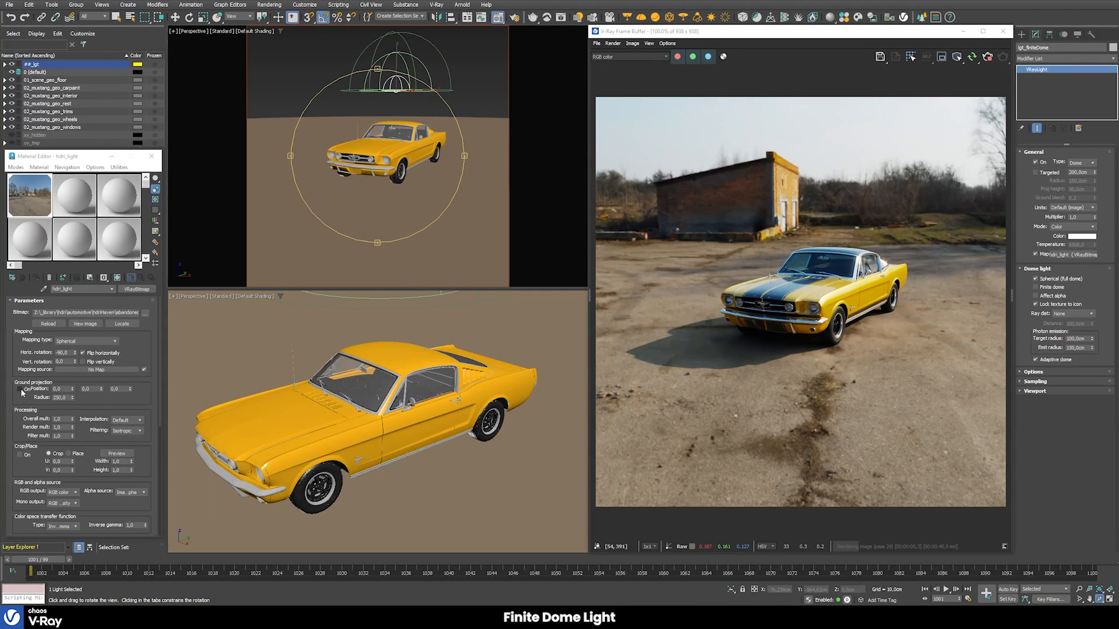
Step: Try the HDRI bitmap's ground projection and compare the car with the projected ground from several camera distances
{"action": "left_click", "coordinate": [19, 389]}
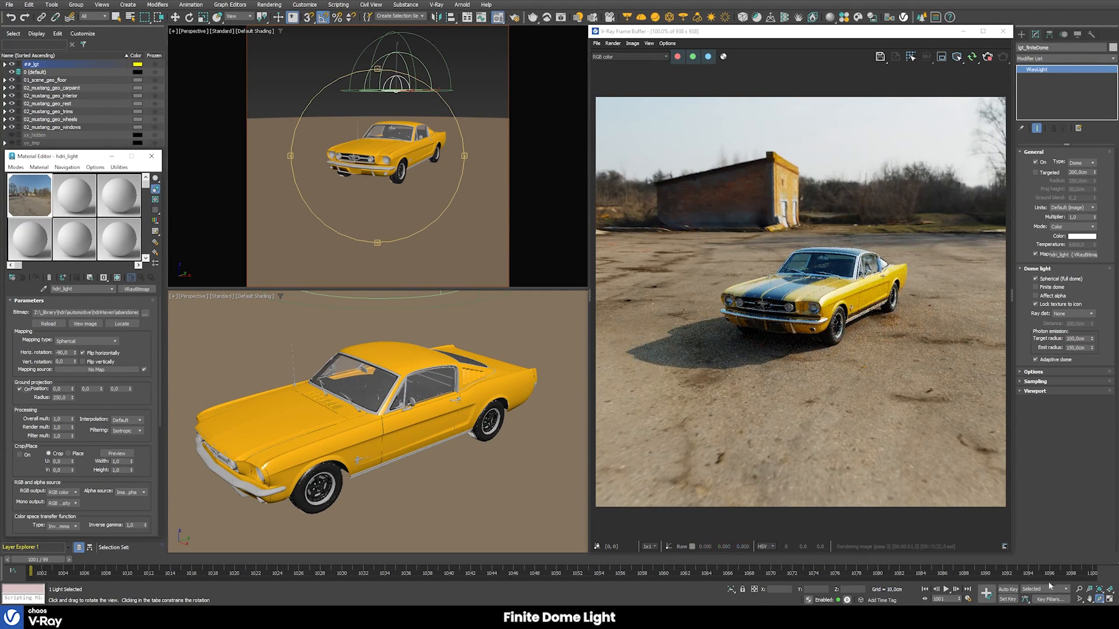
{"action": "left_click_drag", "start_coordinate": [426, 169], "coordinate": [379, 211]}
{"action": "left_click", "coordinate": [1080, 589]}
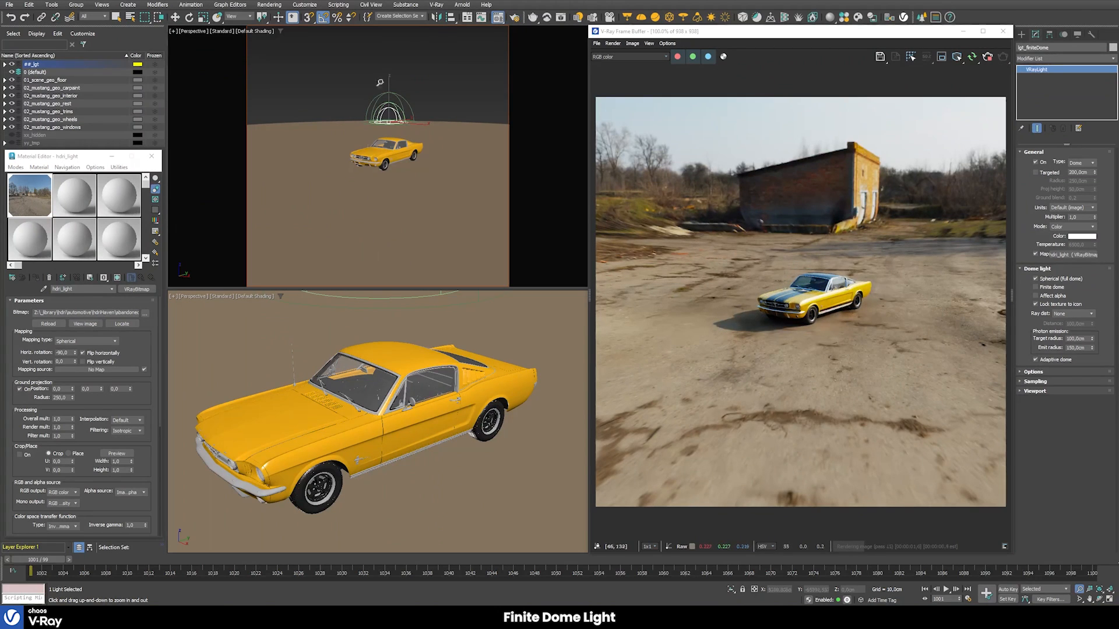
{"action": "mouse_move", "coordinate": [386, 135]}
{"action": "left_mouse_down"}
{"action": "mouse_move", "coordinate": [386, 107]}
{"action": "mouse_move", "coordinate": [388, 150]}
{"action": "left_mouse_up"}
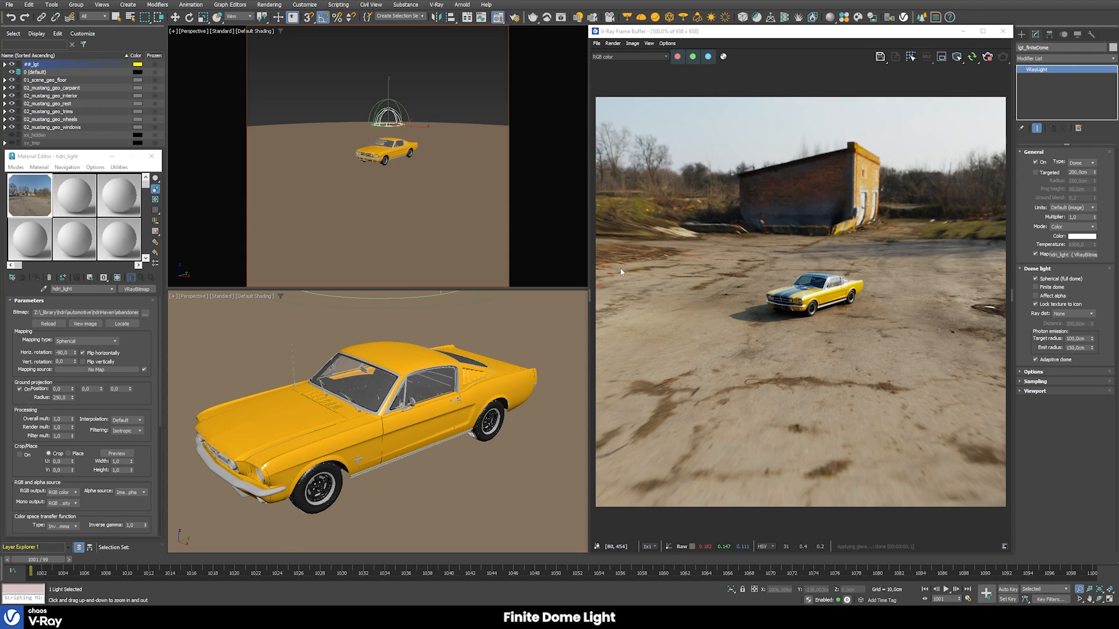
{"action": "left_click_drag", "start_coordinate": [393, 142], "coordinate": [392, 123]}
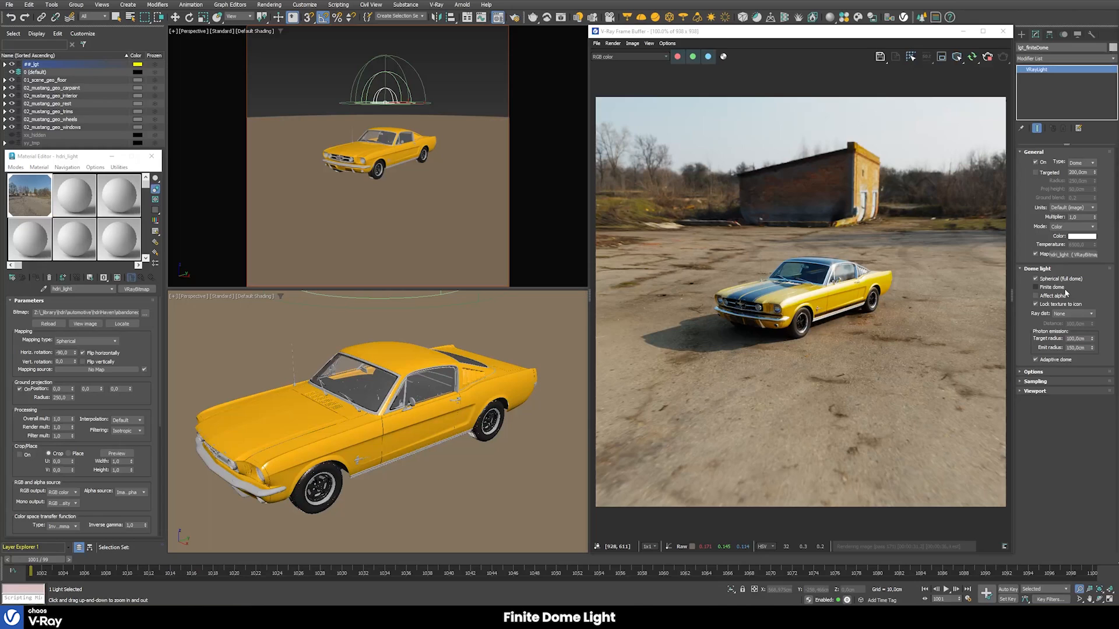
{"action": "left_click", "coordinate": [20, 389]}
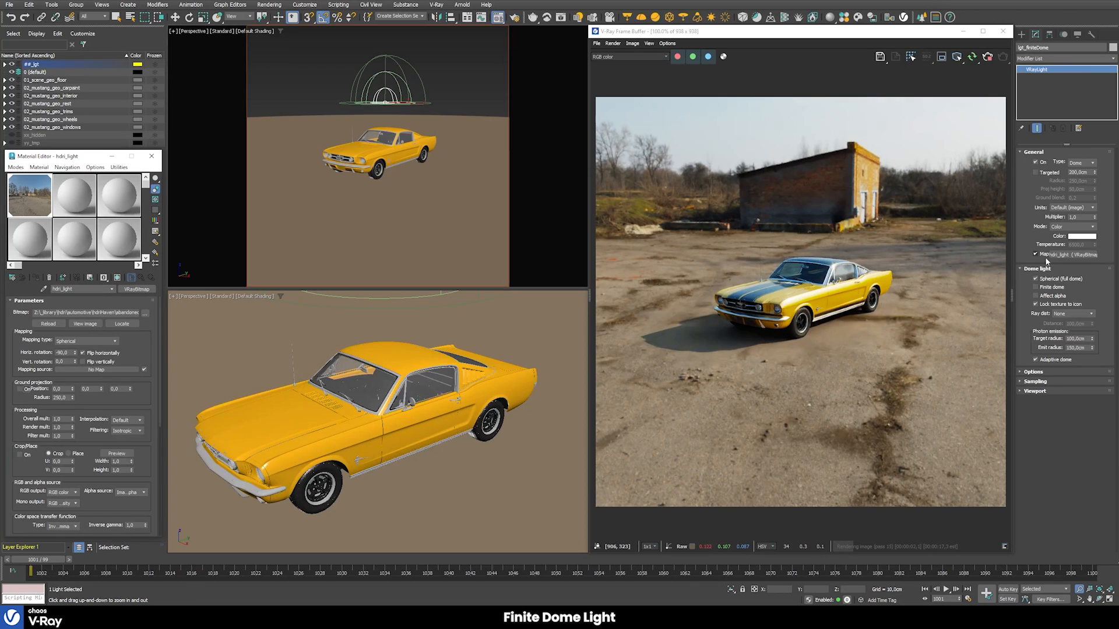
Step: Turn the dome light into a finite dome and place it at ground level with its Z position at 0,0cm
{"action": "left_click", "coordinate": [1036, 287]}
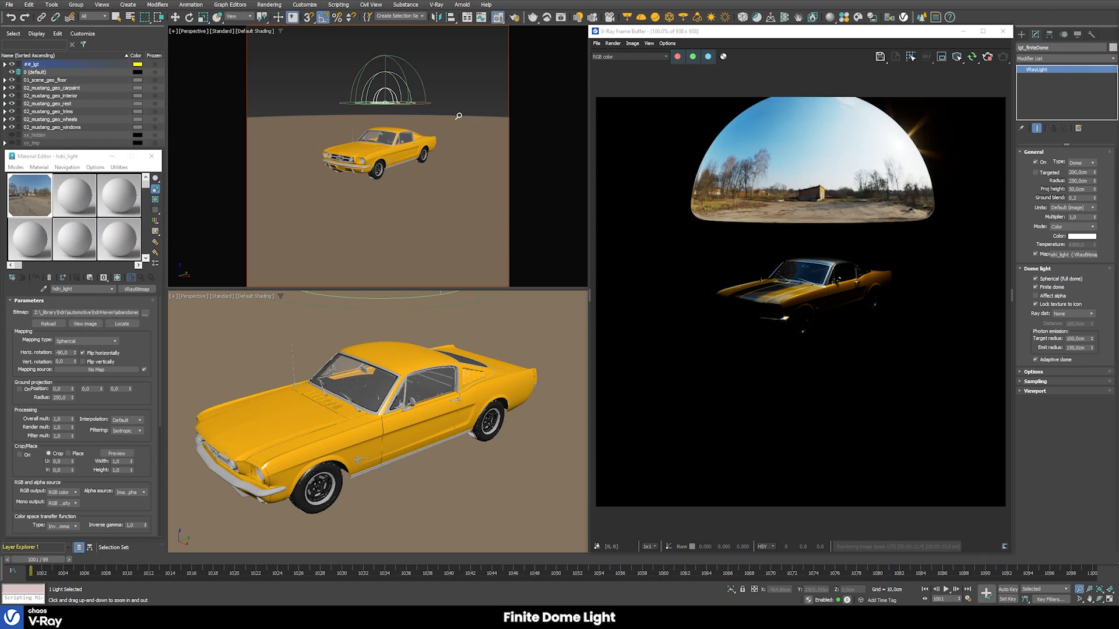
{"action": "key", "text": "w"}
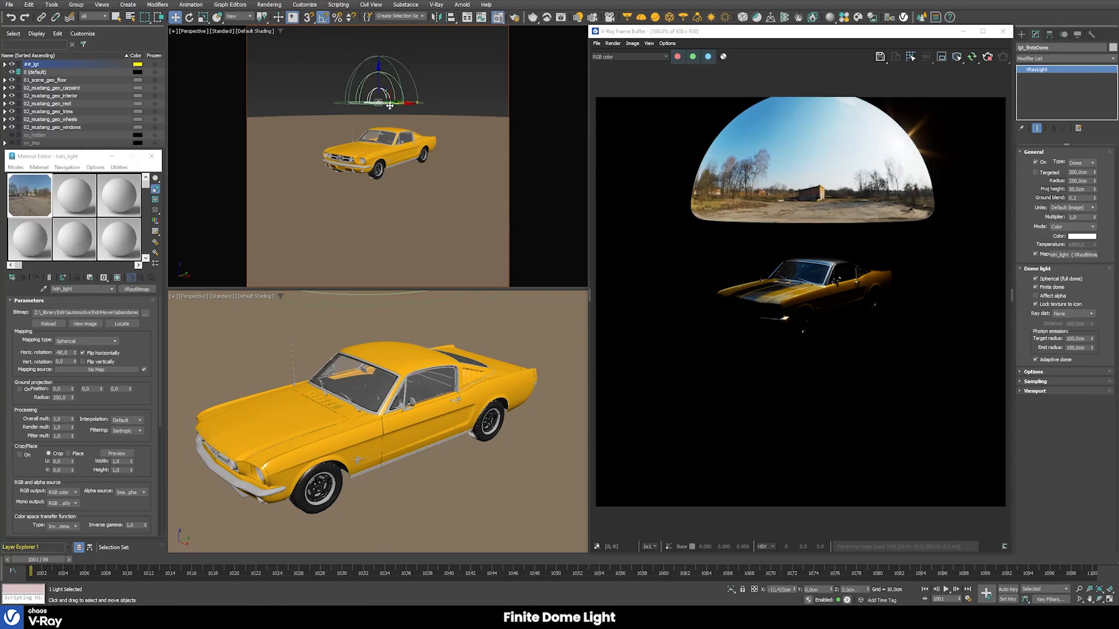
{"action": "left_click_drag", "start_coordinate": [390, 105], "coordinate": [298, 102]}
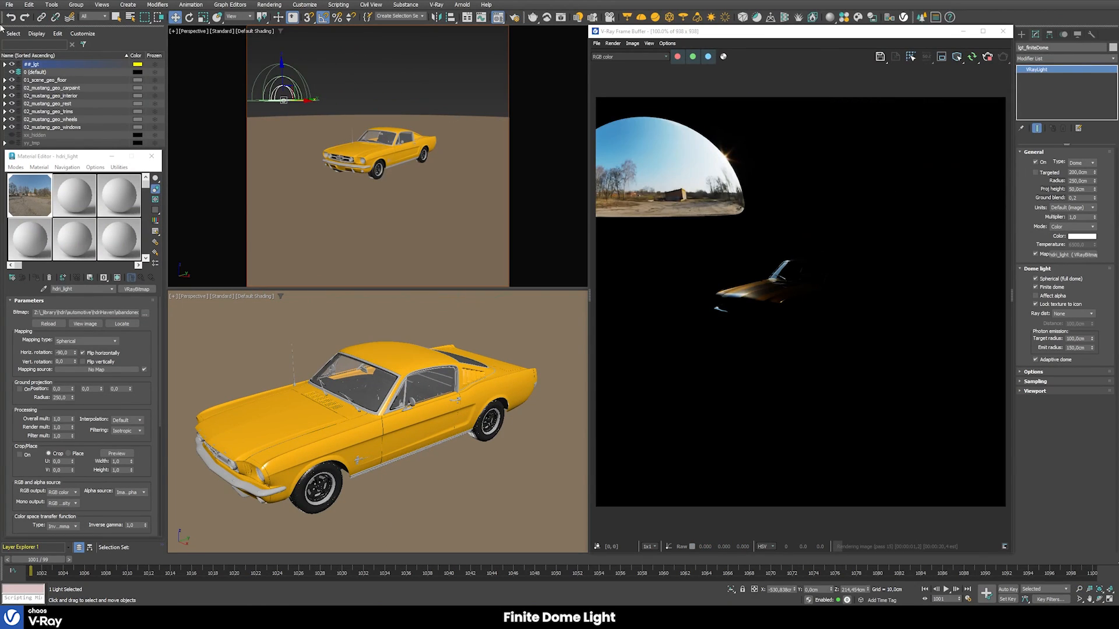
{"action": "key", "text": "ctrl+z"}
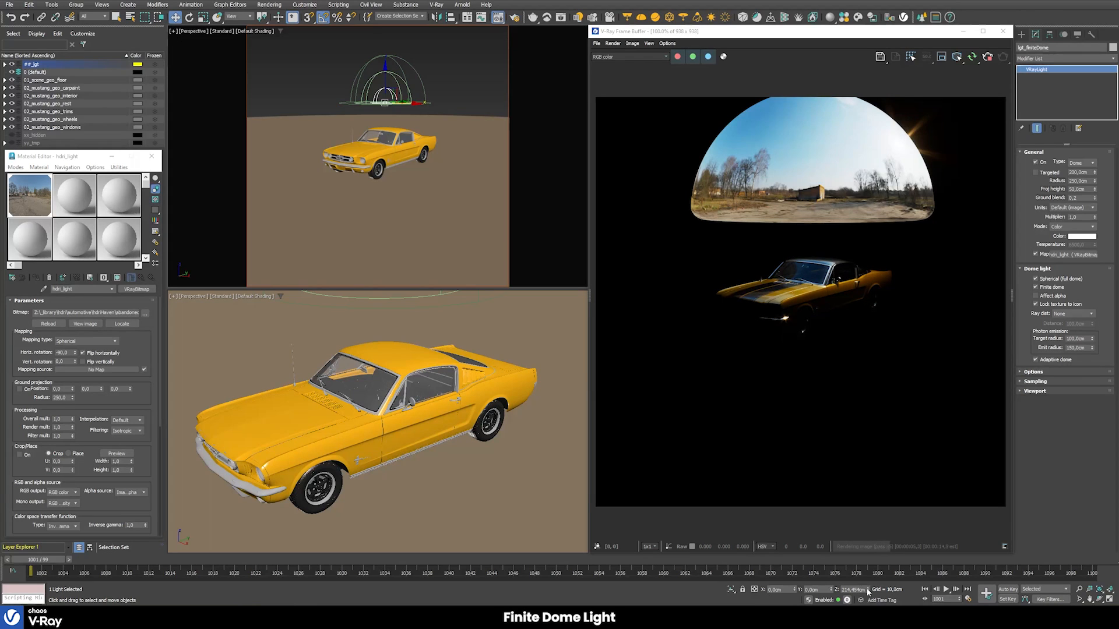
{"action": "right_click", "coordinate": [868, 592]}
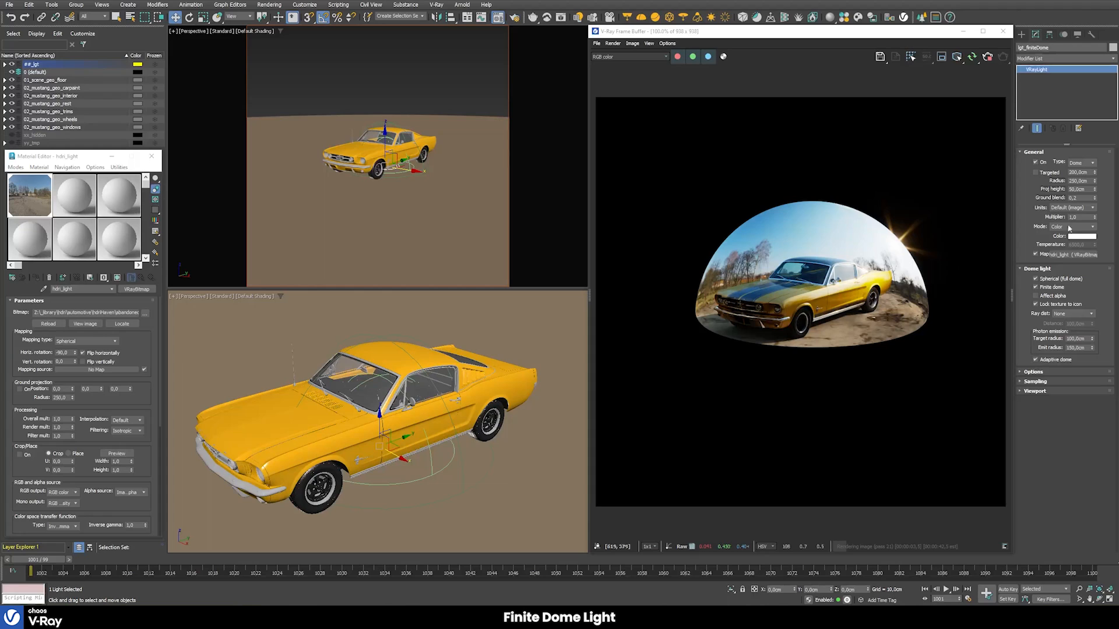
Step: Set the finite dome's radius to 500 cm and view the whole dome around the car
{"action": "double_click", "coordinate": [1086, 181]}
{"action": "type", "text": "500"}
{"action": "key", "text": "Return"}
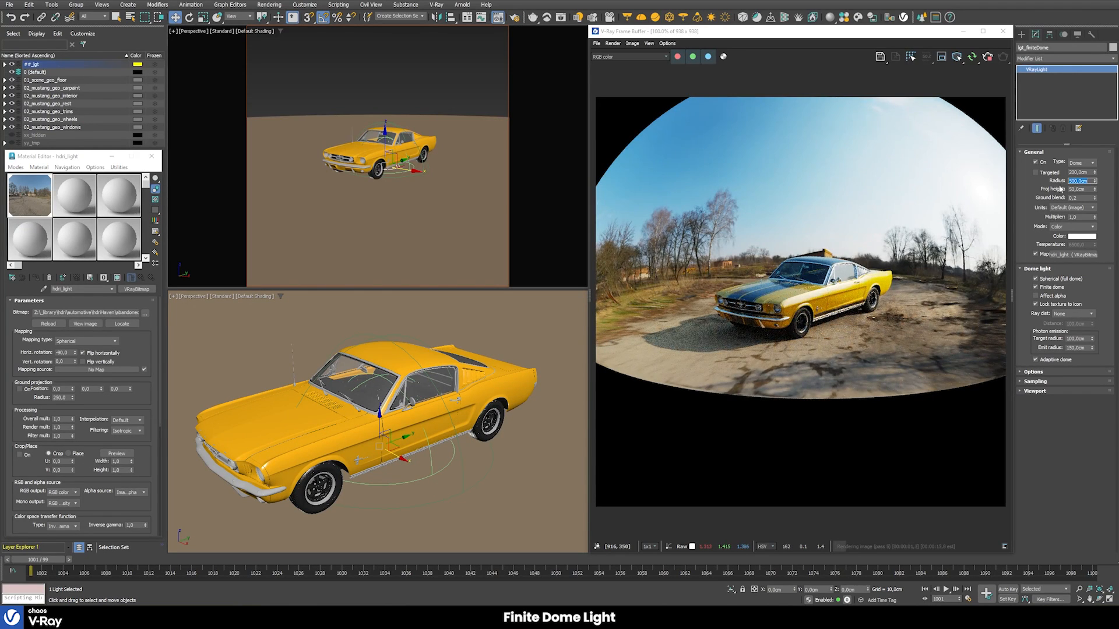
{"action": "left_click", "coordinate": [1080, 589]}
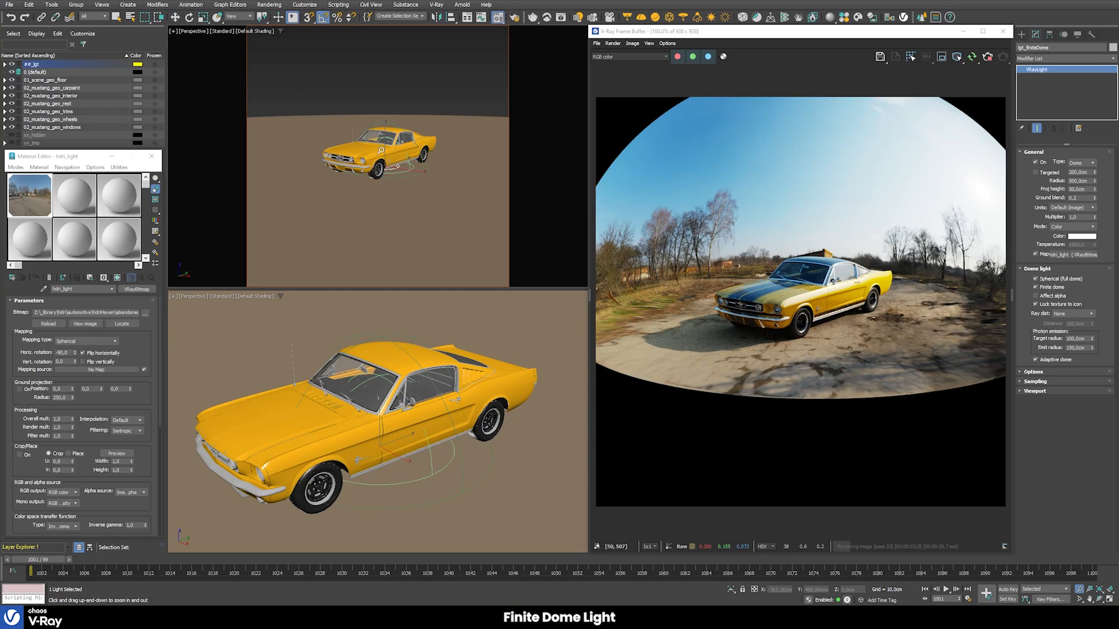
{"action": "left_click_drag", "start_coordinate": [380, 150], "coordinate": [381, 157]}
{"action": "middle_click_drag", "start_coordinate": [391, 147], "coordinate": [380, 154]}
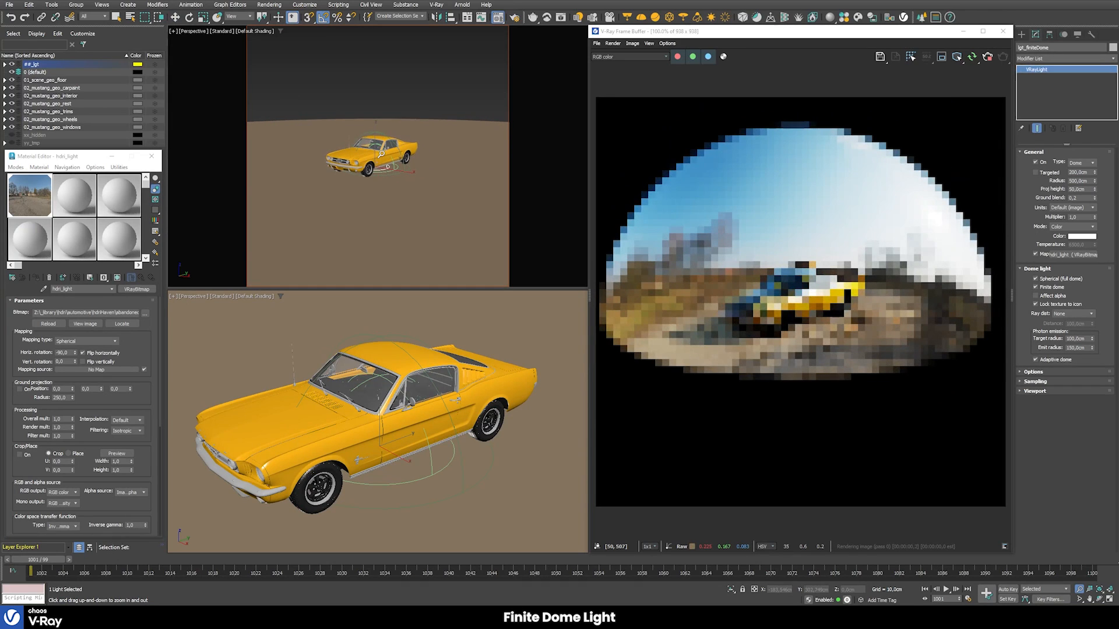
{"action": "left_click_drag", "start_coordinate": [380, 154], "coordinate": [381, 156]}
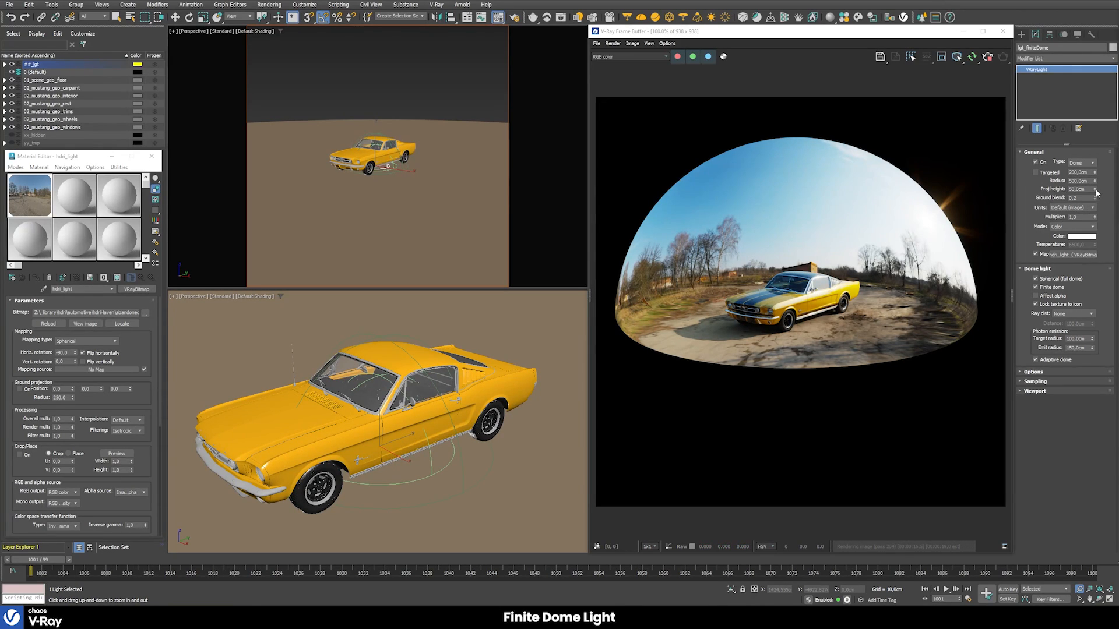
Step: Set the finite dome's projection height to 100 cm and try a higher ground blend
{"action": "left_click_drag", "start_coordinate": [1098, 193], "coordinate": [1094, 155]}
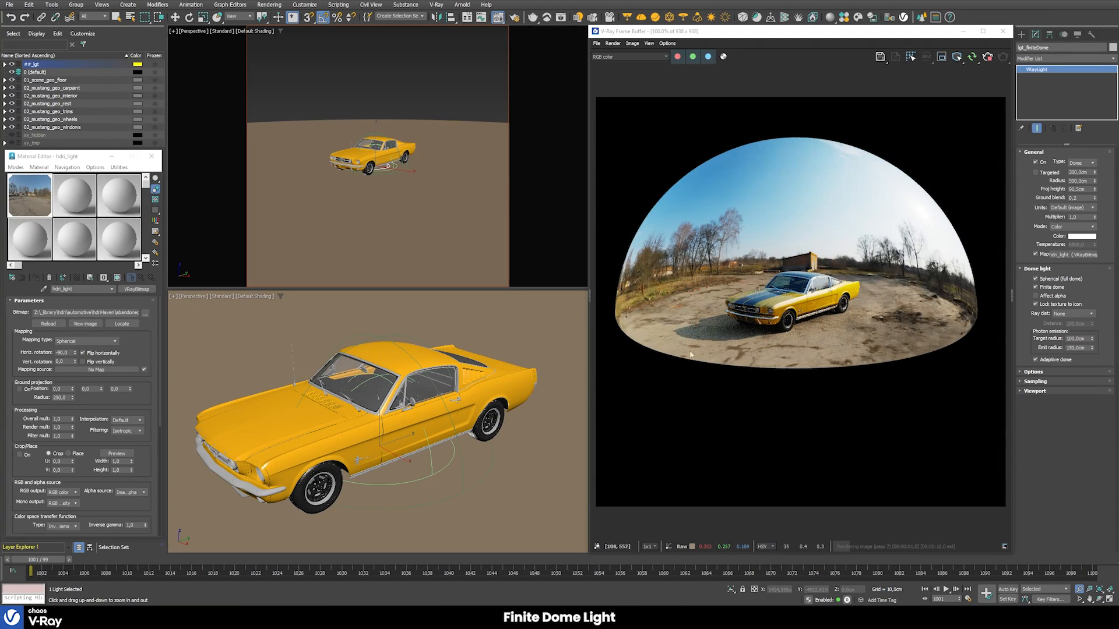
{"action": "double_click", "coordinate": [1080, 190]}
{"action": "type", "text": "1"}
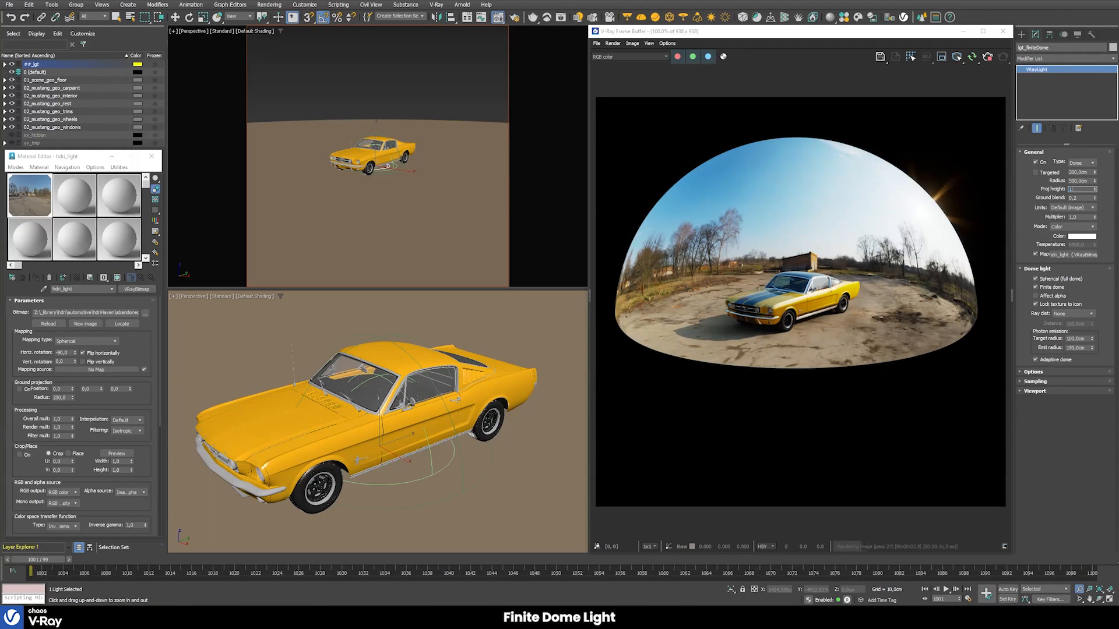
{"action": "type", "text": "00,0cm"}
{"action": "key", "text": "Return"}
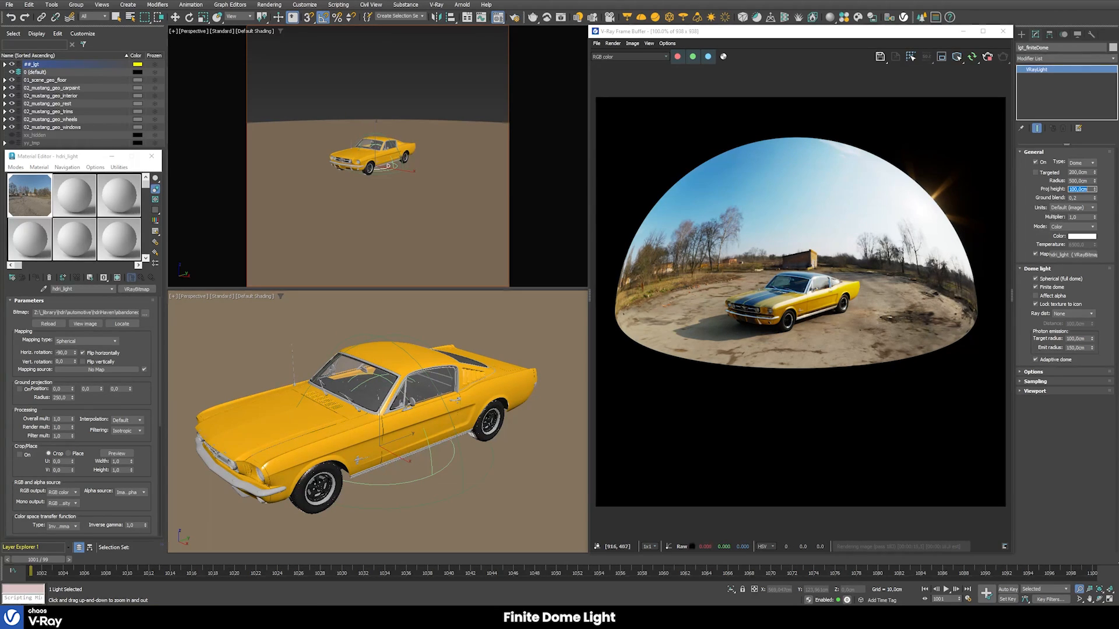
{"action": "left_click", "coordinate": [1095, 196]}
{"action": "left_click_drag", "start_coordinate": [1095, 196], "coordinate": [1095, 186]}
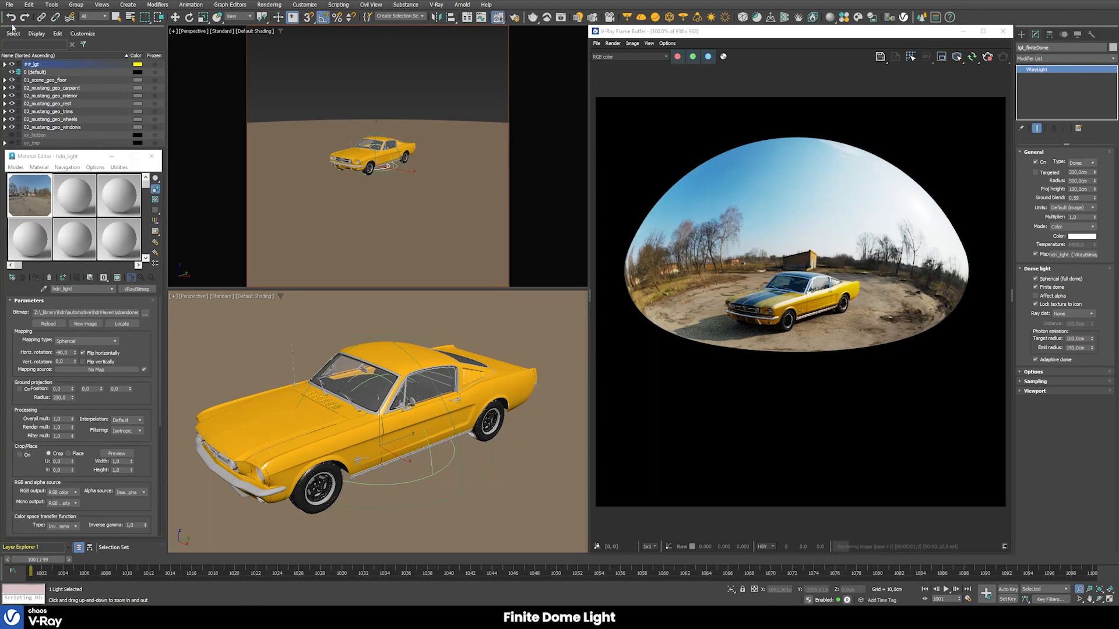
Step: Set the finite dome's radius to 1500 cm and projection height to 150 cm, and check the car against the background up close
{"action": "left_click_drag", "start_coordinate": [1095, 181], "coordinate": [1074, 107]}
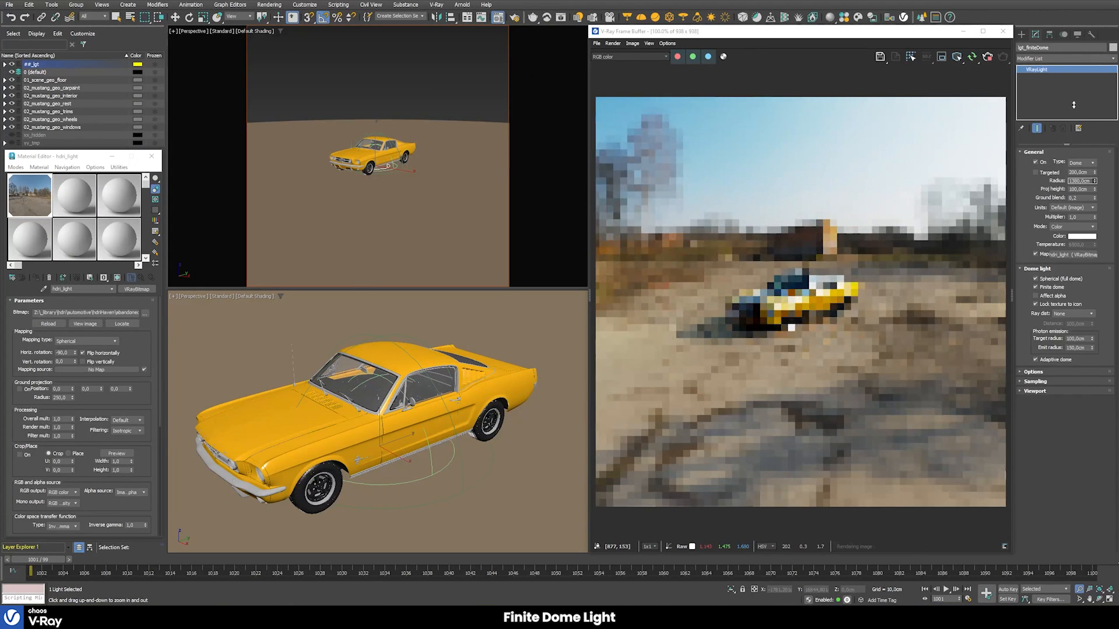
{"action": "double_click", "coordinate": [1081, 181]}
{"action": "type", "text": "1500"}
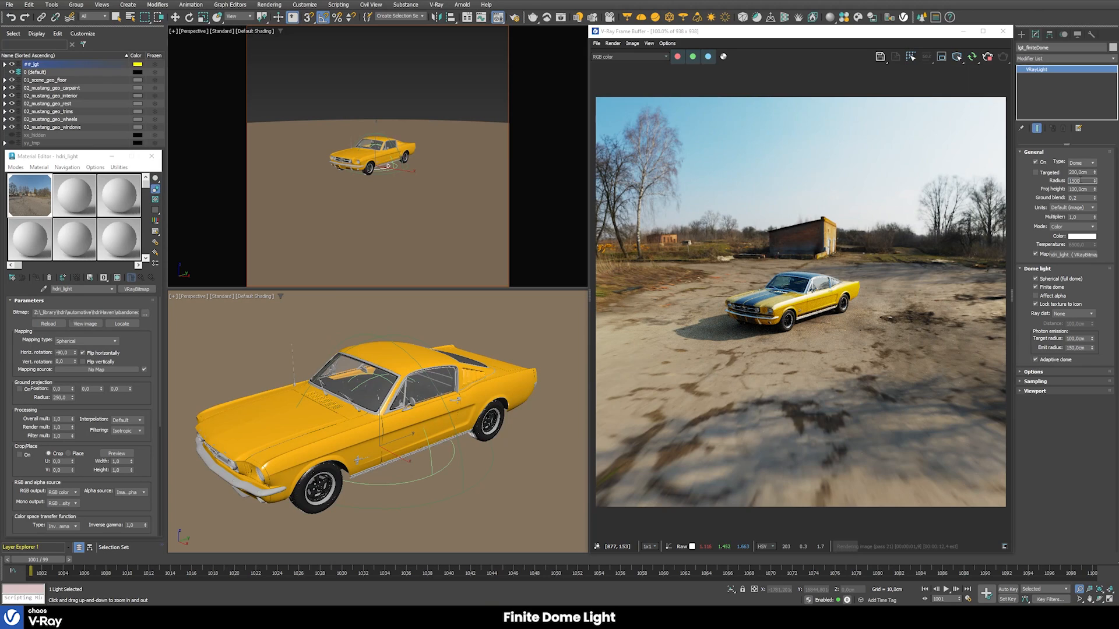
{"action": "key", "text": "Tab"}
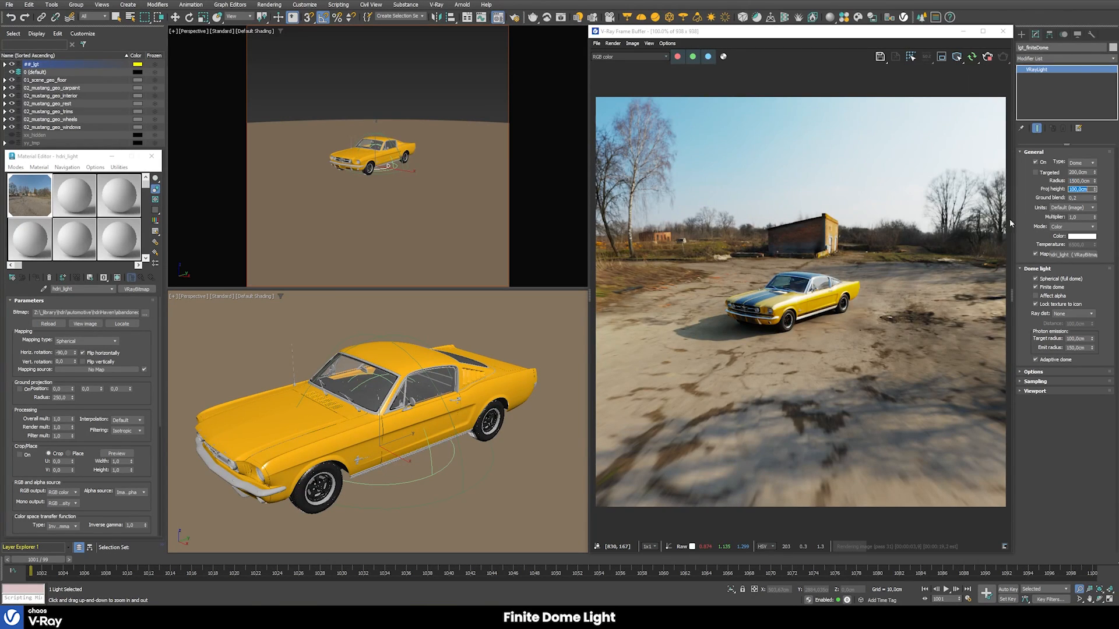
{"action": "type", "text": "150"}
{"action": "key", "text": "Return"}
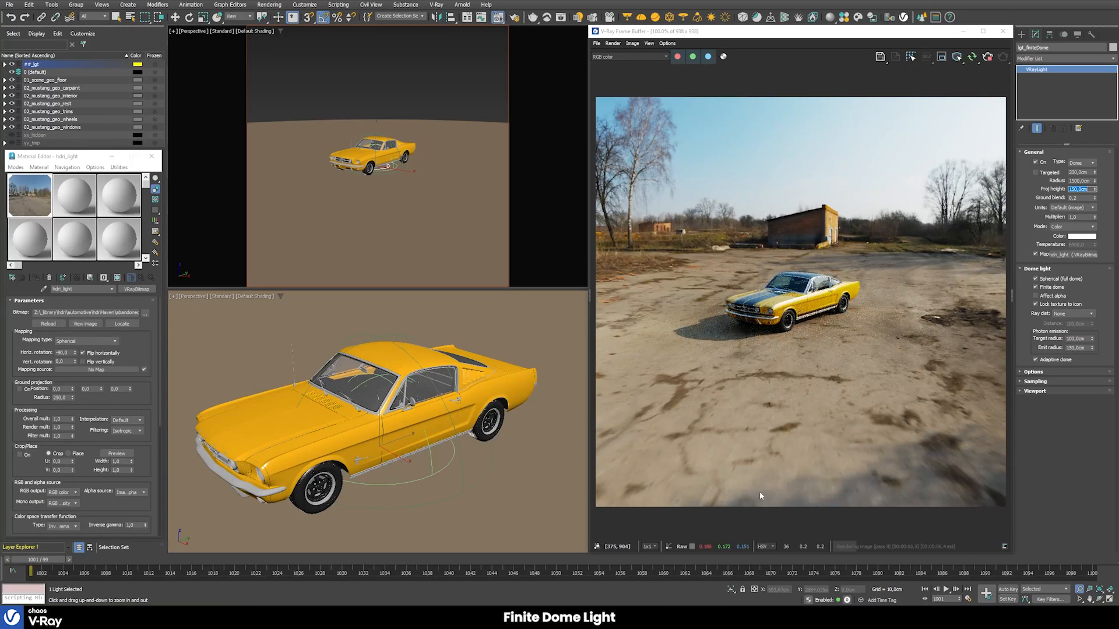
{"action": "left_click_drag", "start_coordinate": [364, 151], "coordinate": [362, 126]}
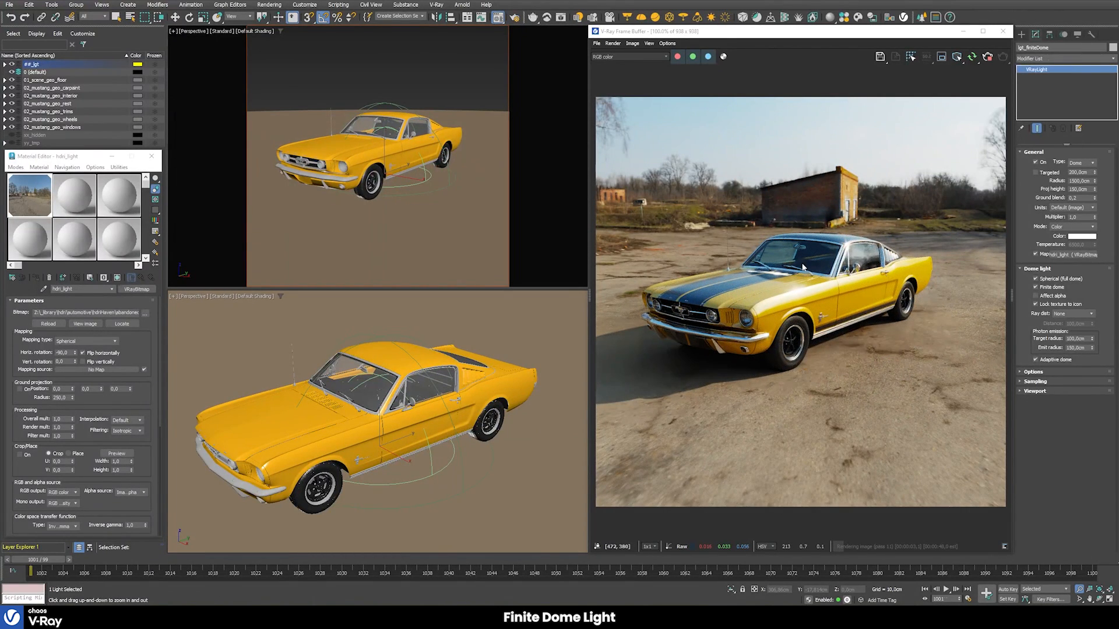
{"action": "middle_click_drag", "start_coordinate": [298, 161], "coordinate": [459, 197], "text": "alt"}
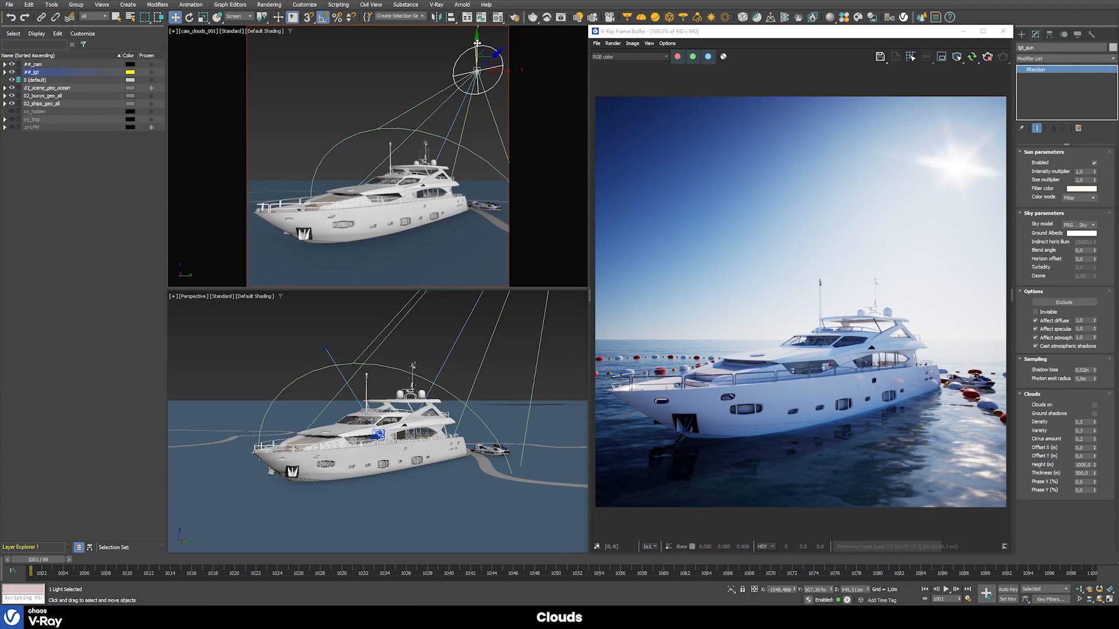
Step: Test the V-Ray sun at the horizon, raise it high above the yacht again, and enable its procedural clouds
{"action": "left_click_drag", "start_coordinate": [477, 43], "coordinate": [477, 160]}
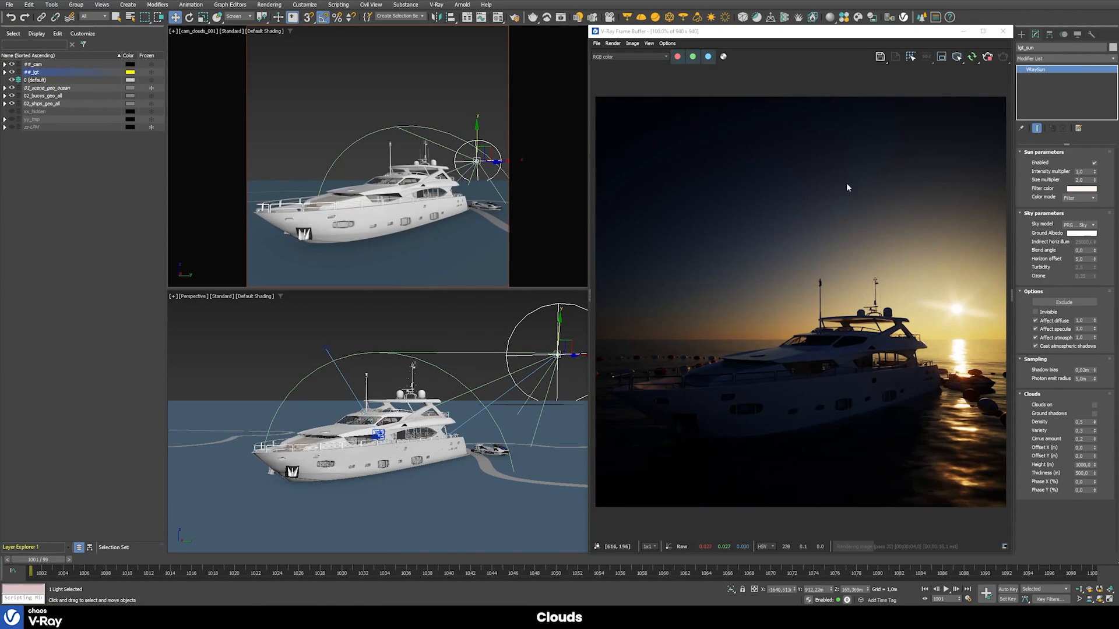
{"action": "left_click_drag", "start_coordinate": [483, 140], "coordinate": [482, 48]}
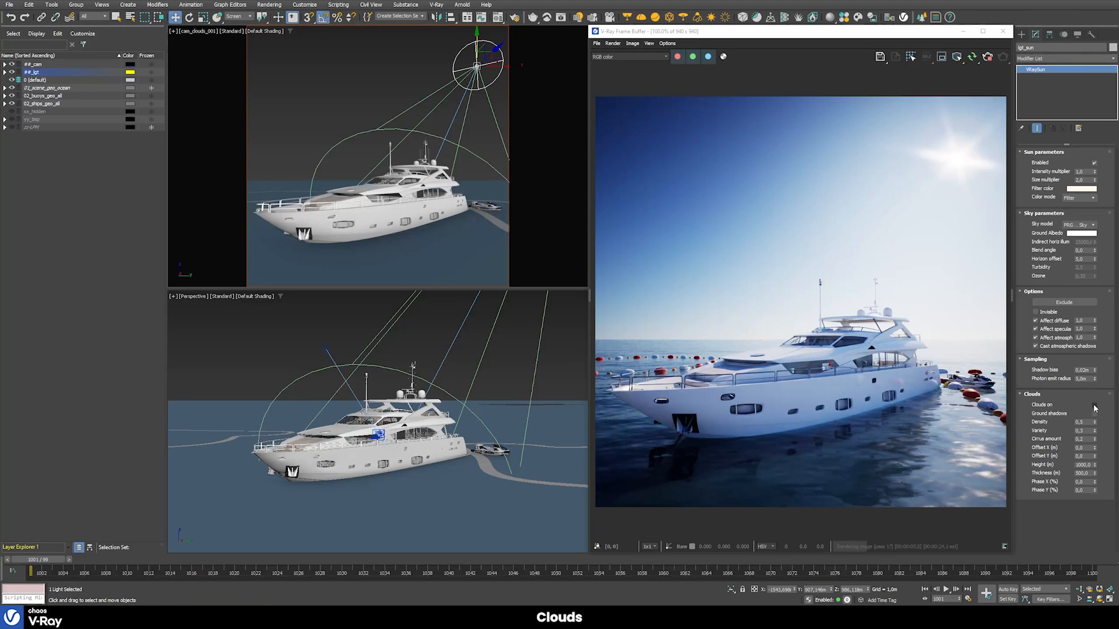
{"action": "left_click", "coordinate": [1094, 406]}
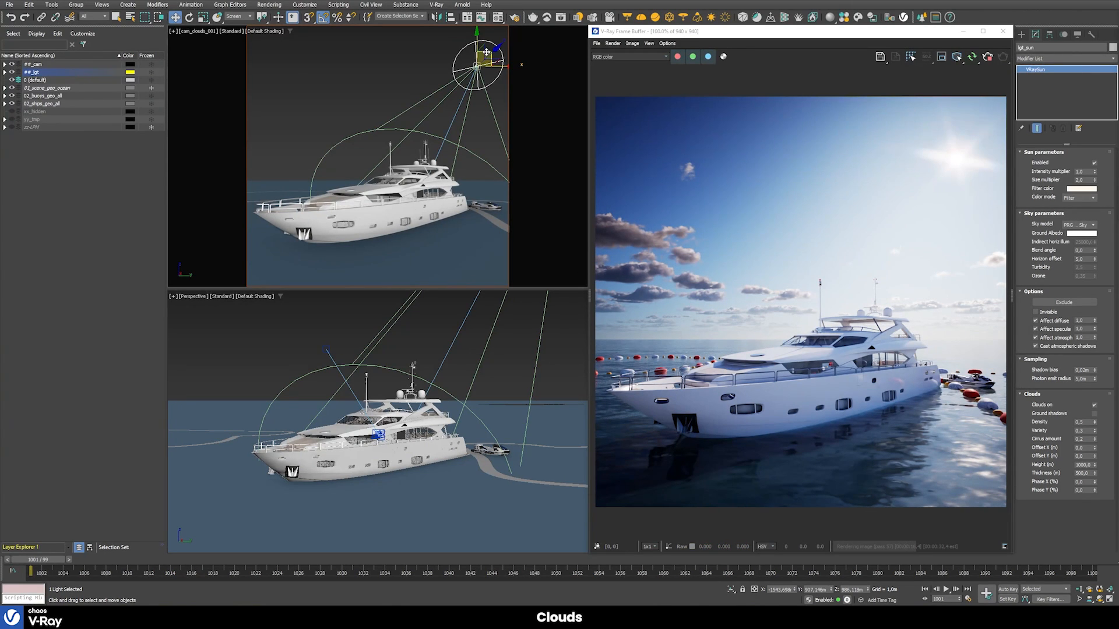
Step: Try the cloudy sky with the sun beyond the bow and at the horizon, and place it moderately high behind the stern
{"action": "left_click_drag", "start_coordinate": [466, 58], "coordinate": [267, 128]}
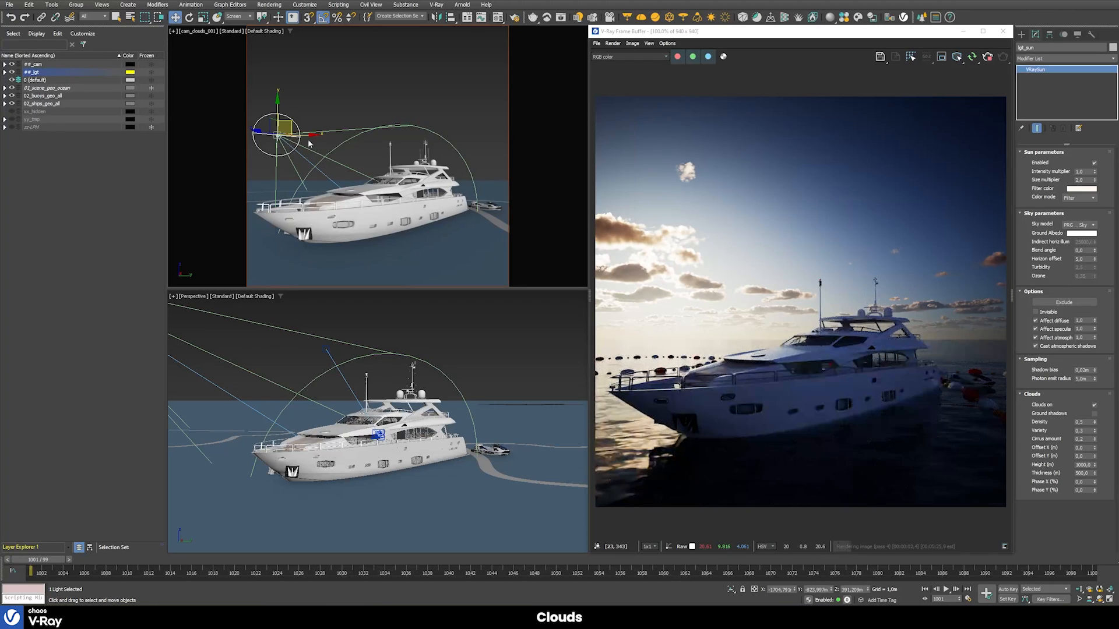
{"action": "left_click_drag", "start_coordinate": [299, 135], "coordinate": [494, 160]}
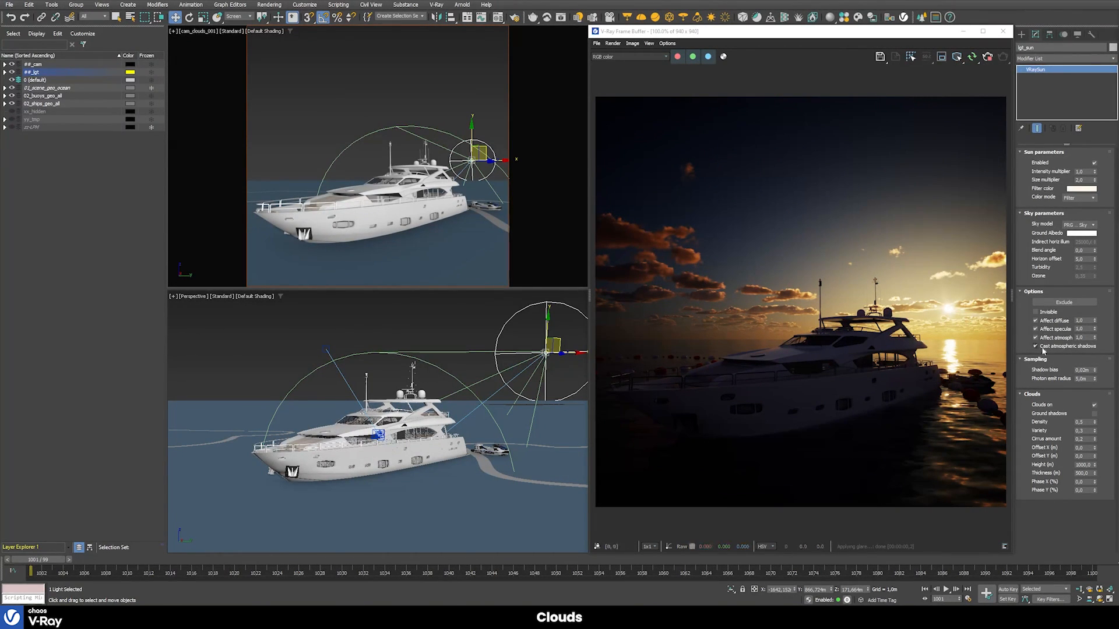
{"action": "left_click_drag", "start_coordinate": [490, 144], "coordinate": [492, 123]}
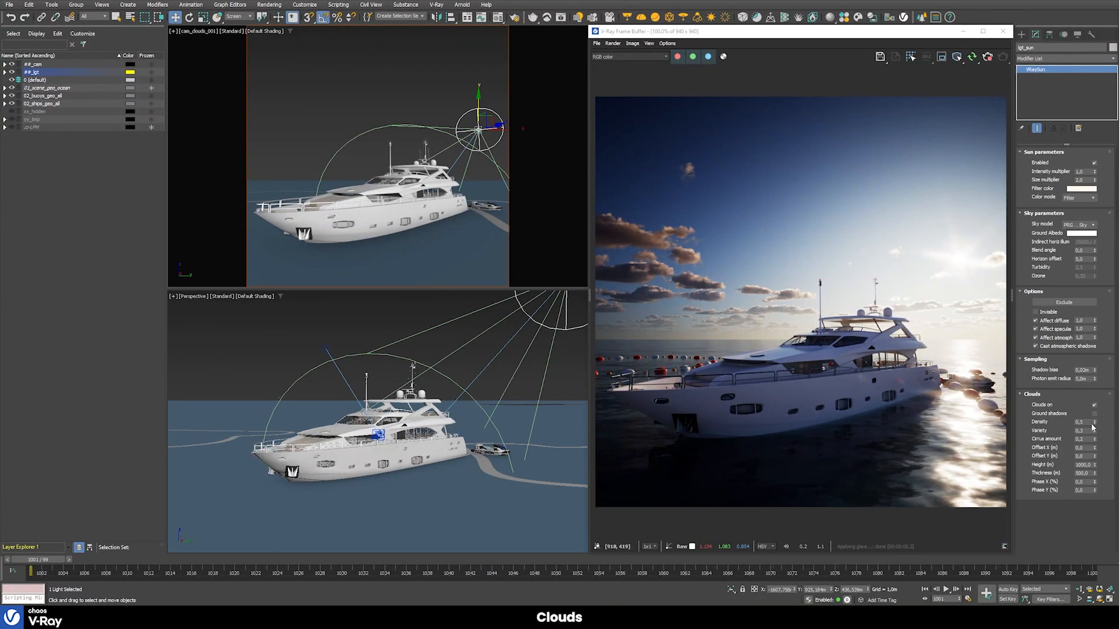
Step: Set the cloud density to 0,72 and the variety to 0,47, and raise the sun slightly
{"action": "mouse_move", "coordinate": [1099, 424]}
{"action": "left_mouse_down"}
{"action": "mouse_move", "coordinate": [1096, 396]}
{"action": "mouse_move", "coordinate": [1093, 426]}
{"action": "mouse_move", "coordinate": [1093, 410]}
{"action": "left_mouse_up"}
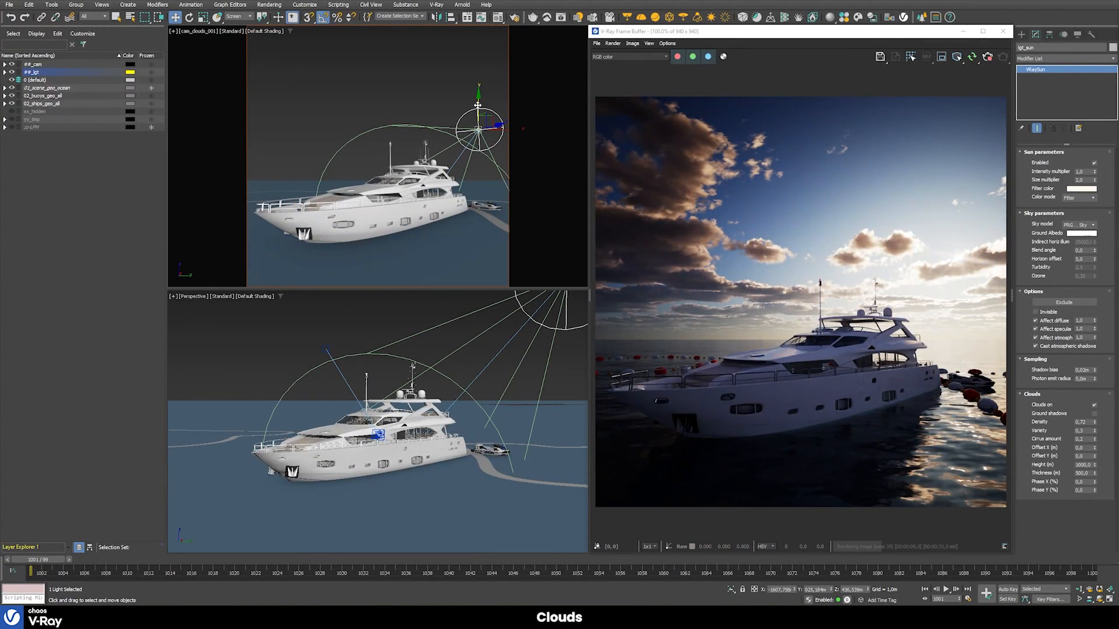
{"action": "left_click_drag", "start_coordinate": [482, 108], "coordinate": [482, 113]}
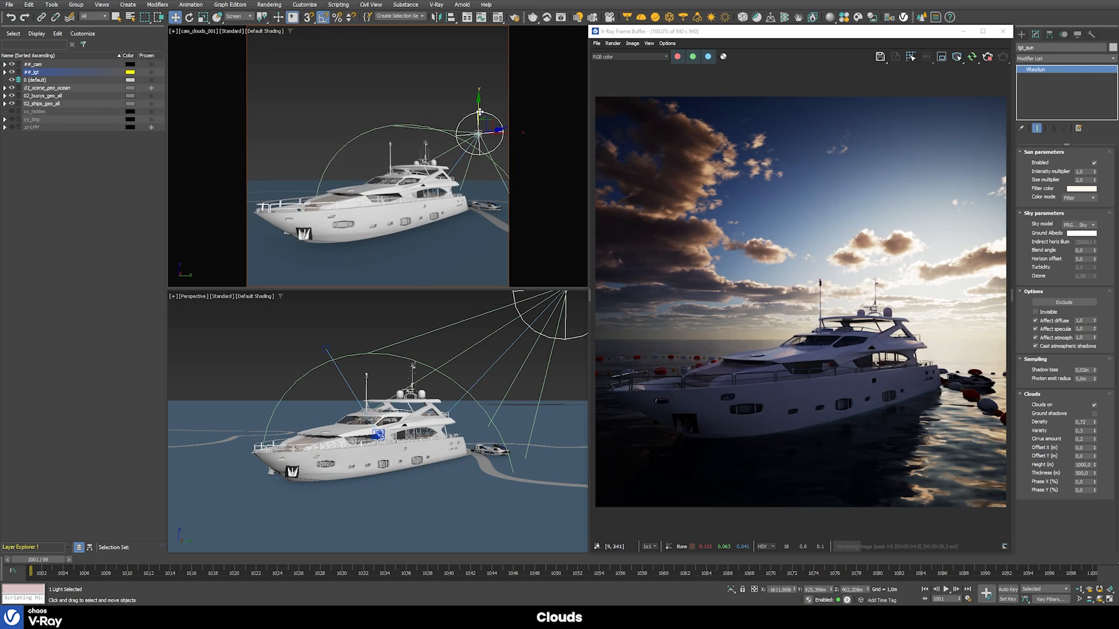
{"action": "left_click_drag", "start_coordinate": [479, 111], "coordinate": [477, 101]}
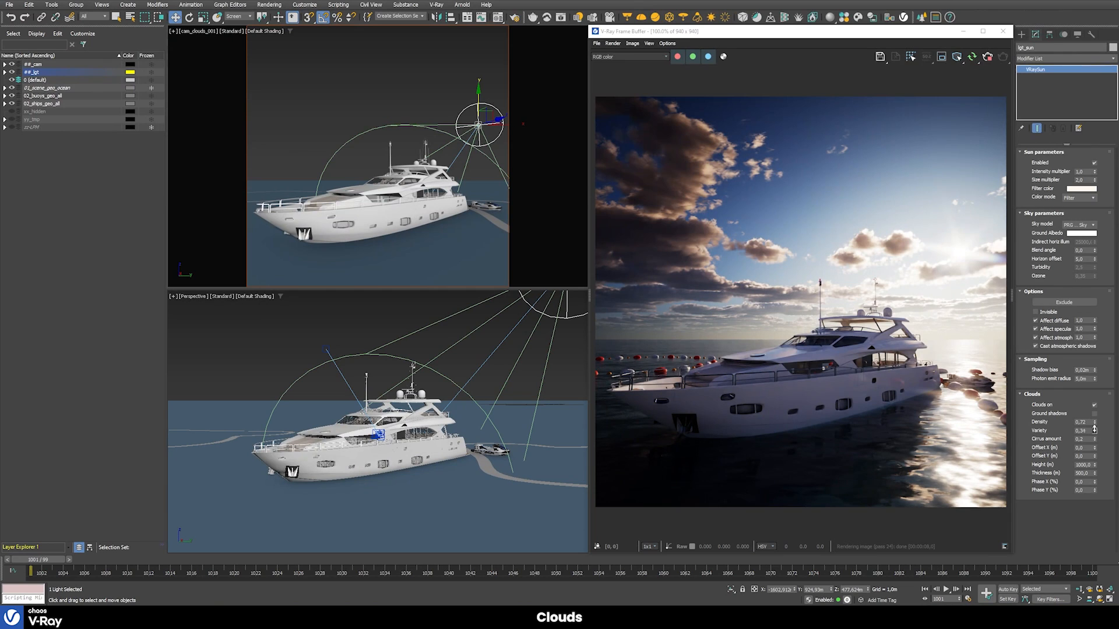
{"action": "mouse_move", "coordinate": [1095, 432]}
{"action": "left_mouse_down"}
{"action": "mouse_move", "coordinate": [1095, 408]}
{"action": "mouse_move", "coordinate": [1094, 448]}
{"action": "left_mouse_up"}
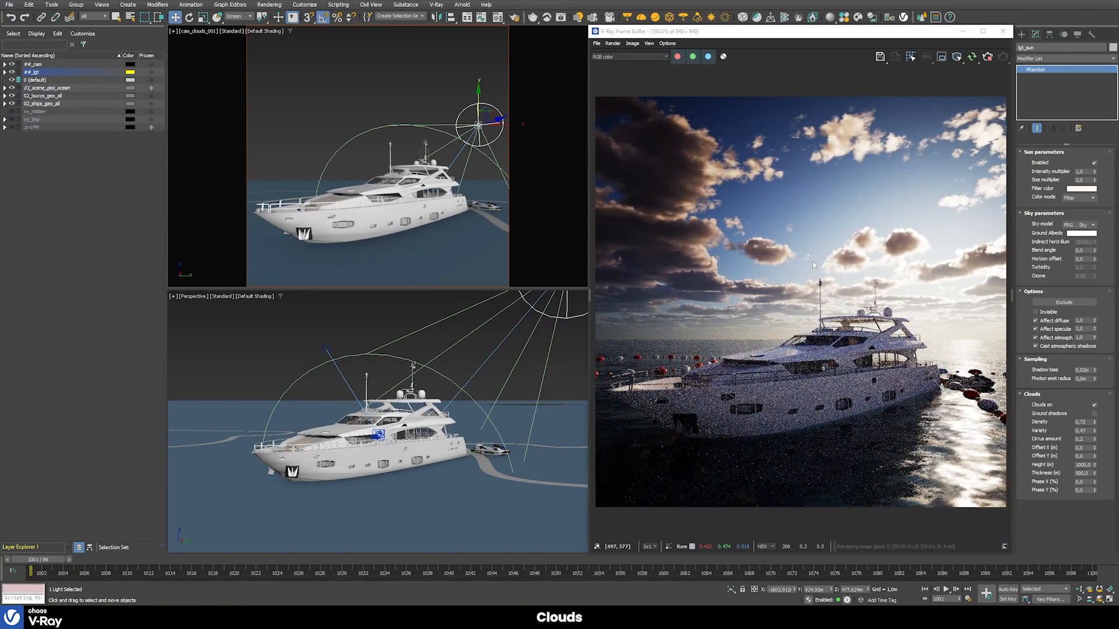
Step: Move the sun high above the yacht's bow and set the cirrus amount to 0,69
{"action": "left_click_drag", "start_coordinate": [492, 114], "coordinate": [363, 65]}
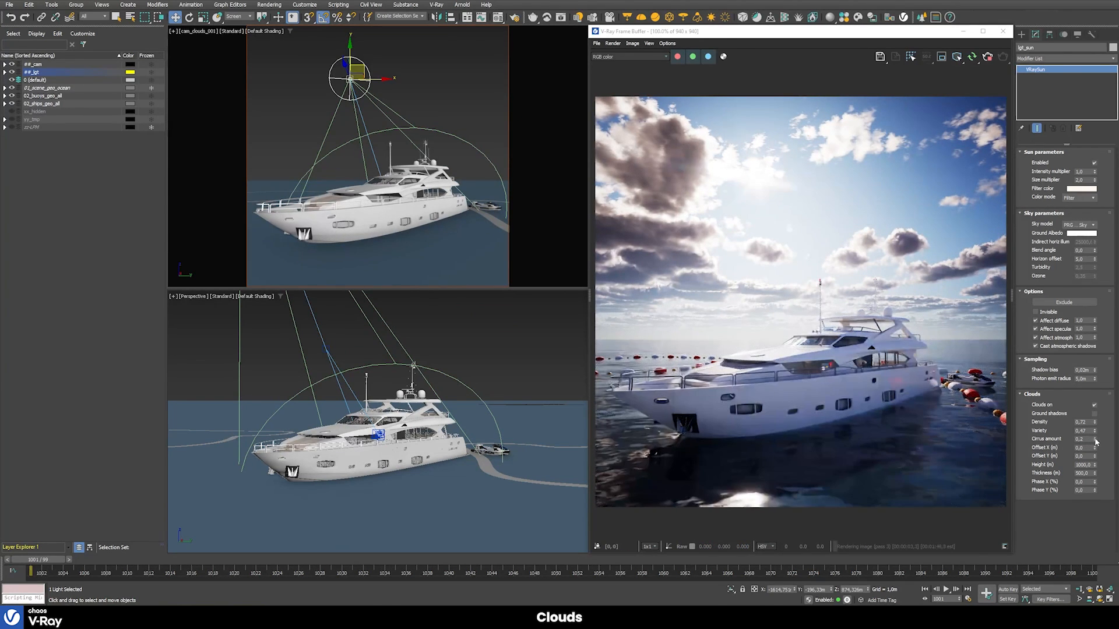
{"action": "left_click_drag", "start_coordinate": [1094, 439], "coordinate": [1094, 415]}
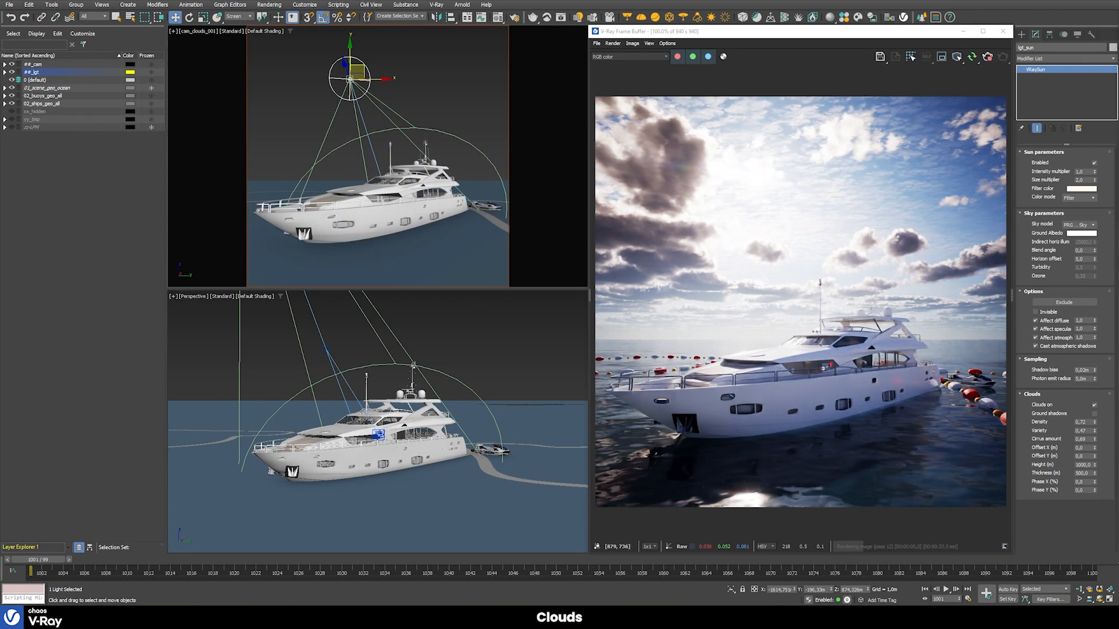
Step: Try different cloud heights and thicknesses, and settle on a height of 500 m and a thickness of about 325 m
{"action": "mouse_move", "coordinate": [1094, 465]}
{"action": "left_mouse_down"}
{"action": "mouse_move", "coordinate": [1094, 490]}
{"action": "mouse_move", "coordinate": [1092, 447]}
{"action": "left_mouse_up"}
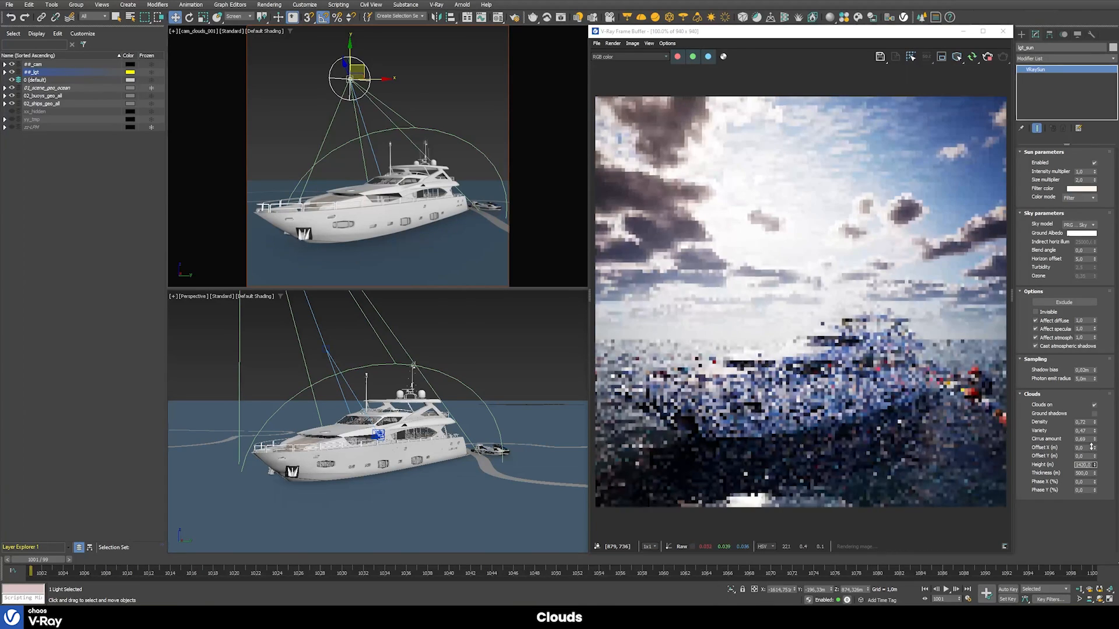
{"action": "double_click", "coordinate": [1082, 465]}
{"action": "type", "text": "50"}
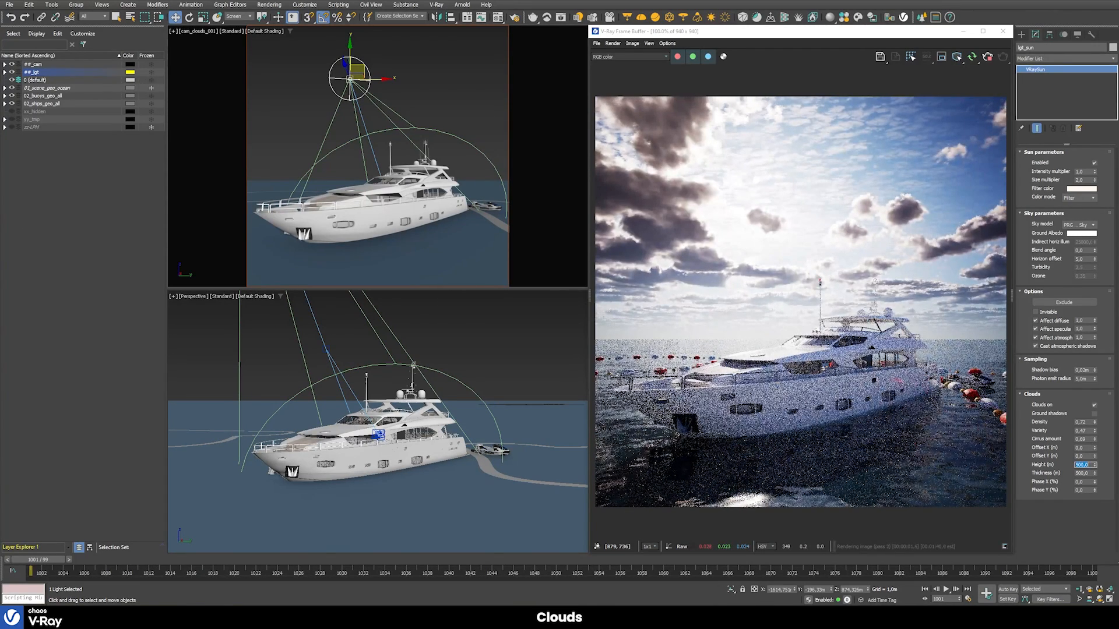
{"action": "left_click", "coordinate": [1094, 473]}
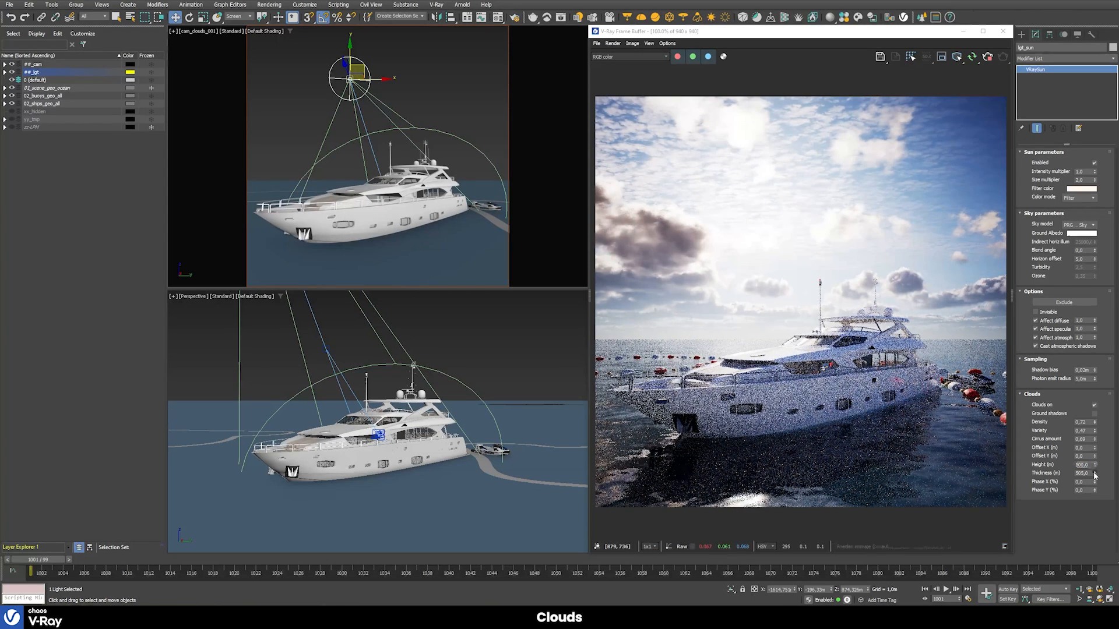
{"action": "left_click_drag", "start_coordinate": [1095, 475], "coordinate": [1094, 434]}
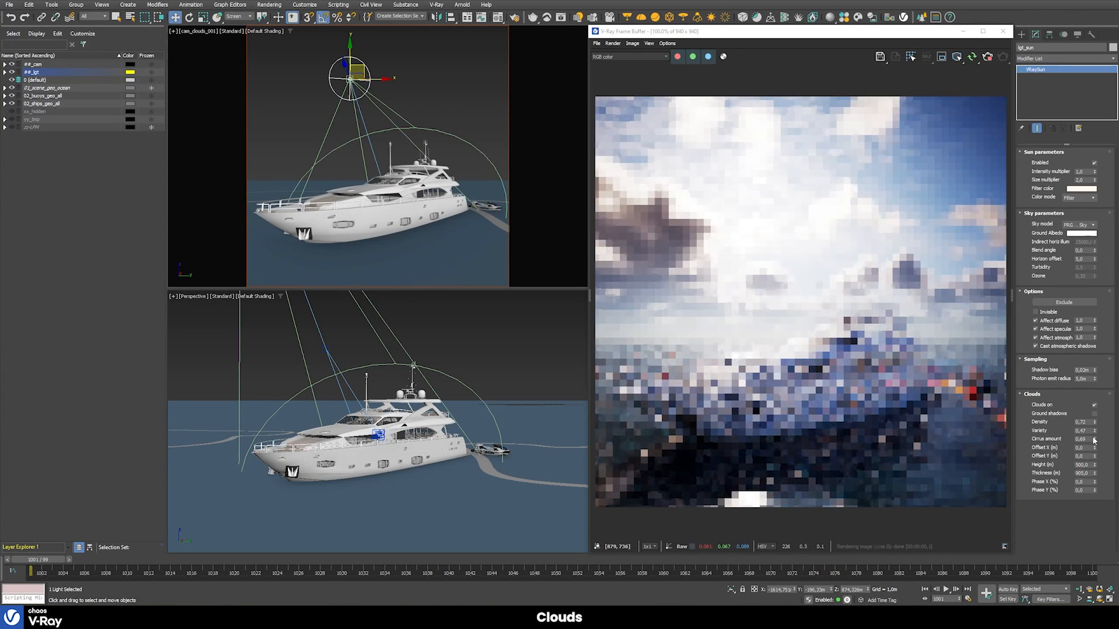
{"action": "left_click_drag", "start_coordinate": [1095, 472], "coordinate": [1101, 507]}
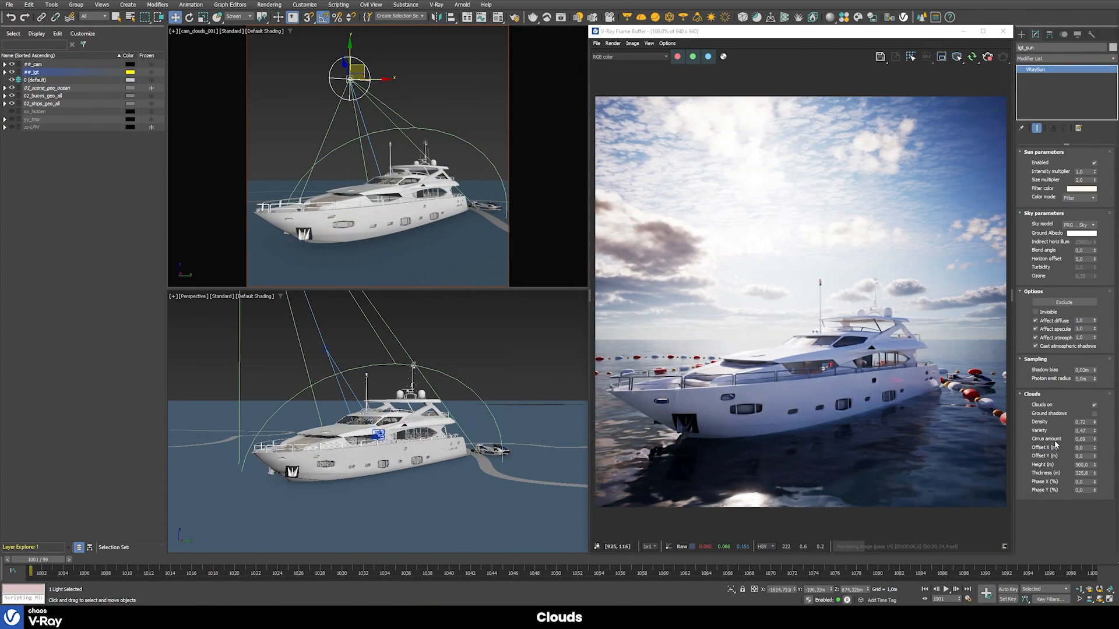
Step: Shift the clouds with Offset Y, trying 500 m and setting it to 1000 m
{"action": "double_click", "coordinate": [1086, 456]}
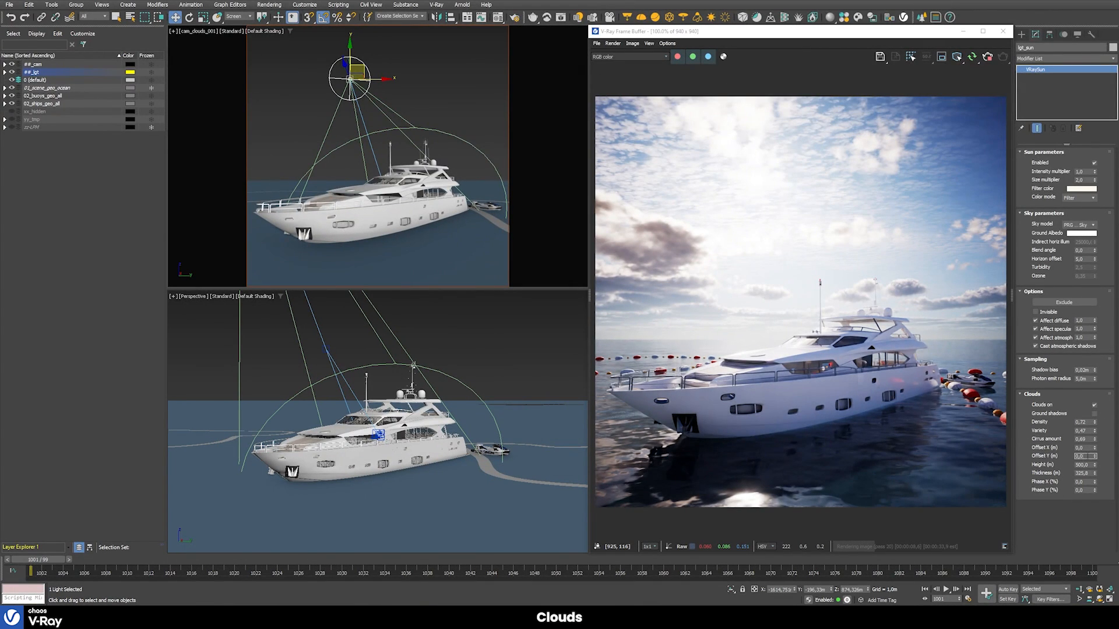
{"action": "type", "text": "500"}
{"action": "key", "text": "Return"}
{"action": "type", "text": "1000"}
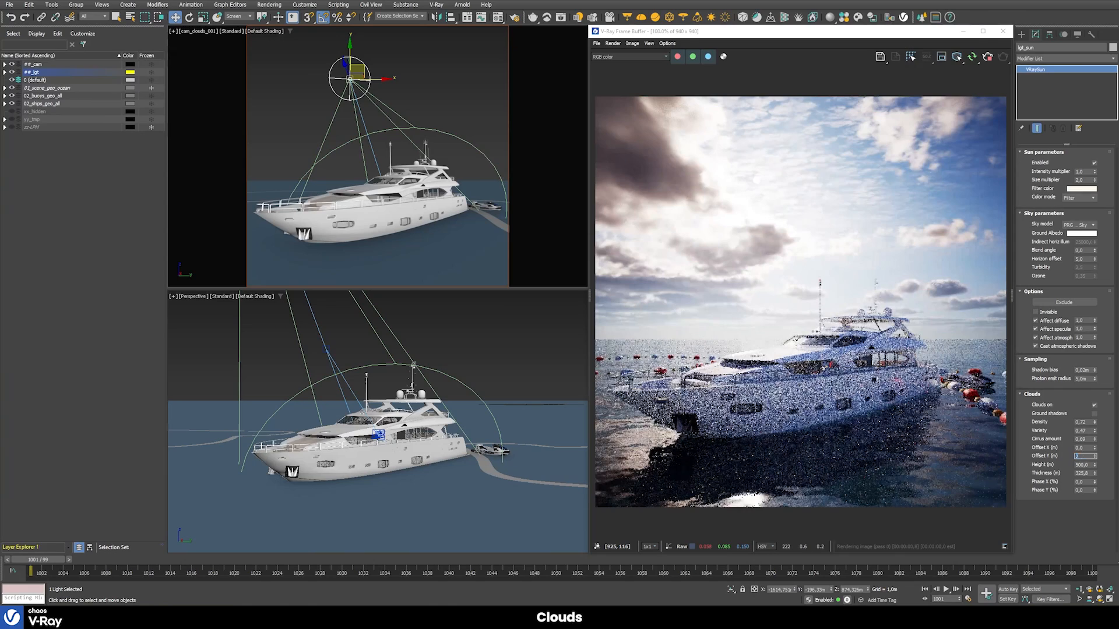
{"action": "key", "text": "Return"}
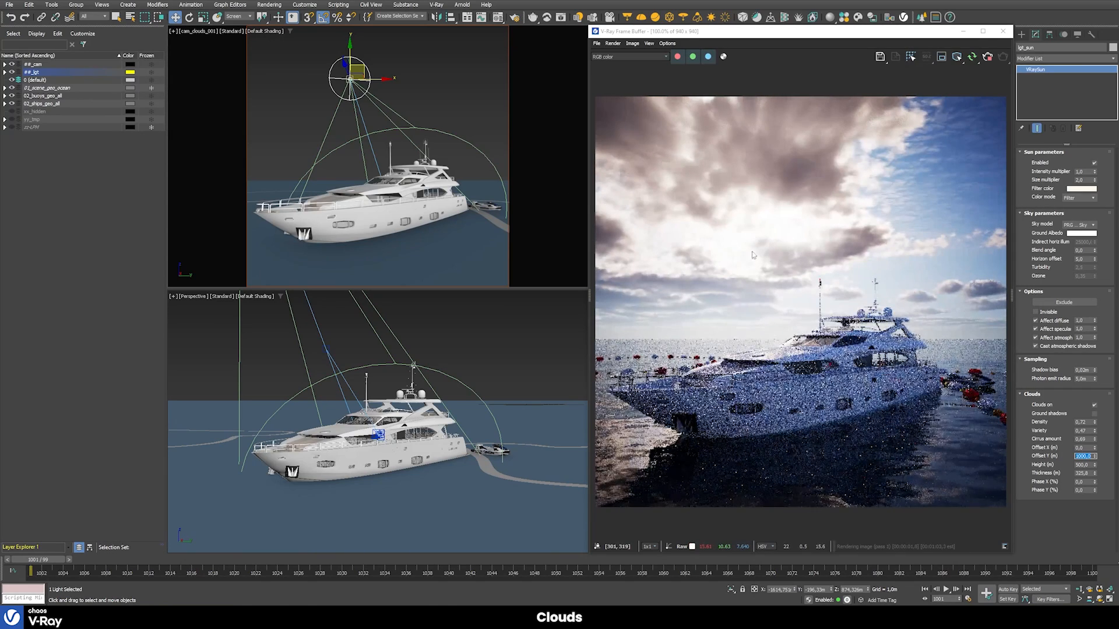
Step: Lower the sun to the horizon behind the stern for a cloudy sunset, and raise it again
{"action": "left_click_drag", "start_coordinate": [363, 68], "coordinate": [483, 156]}
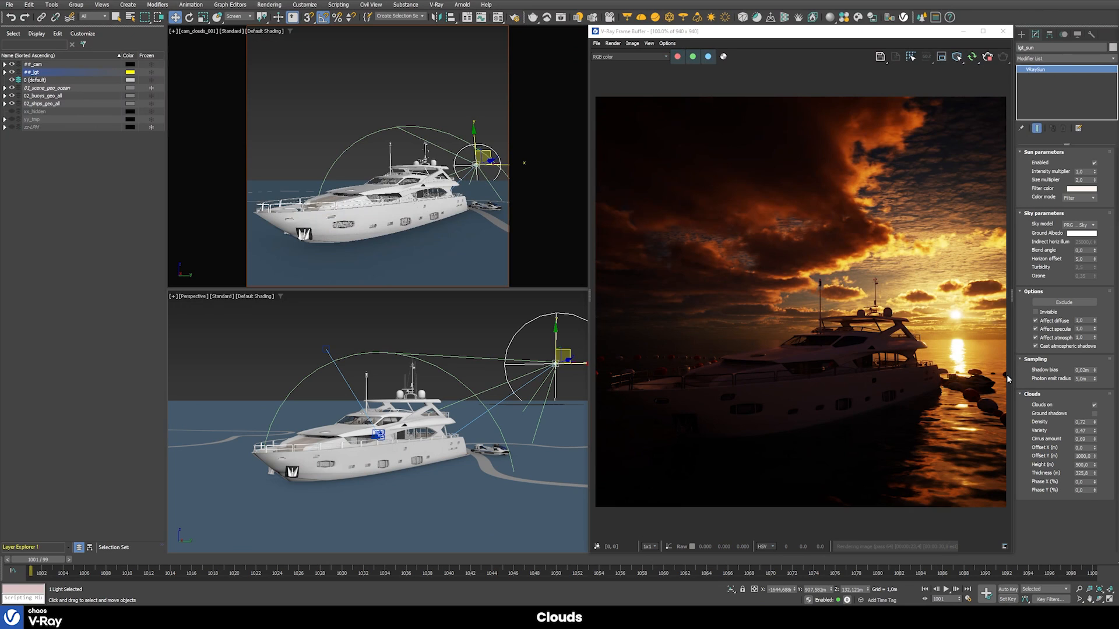
{"action": "left_click_drag", "start_coordinate": [495, 158], "coordinate": [497, 98]}
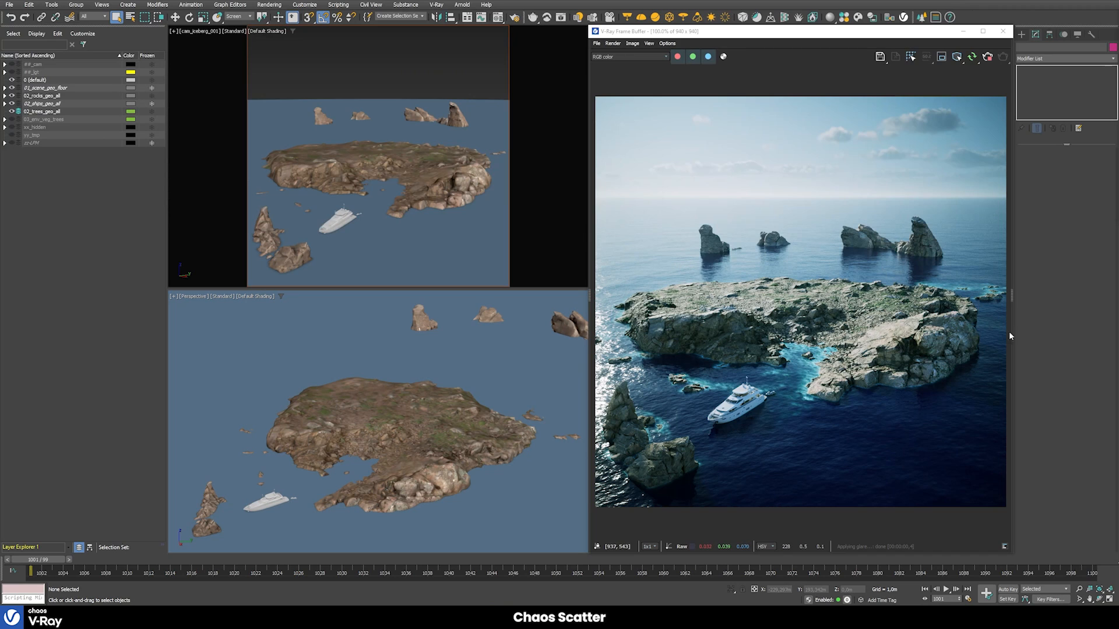
Step: Unhide the 03_env_veg_trees layer and create a Chaos Scatter object beside the island in the perspective view
{"action": "key", "text": "w"}
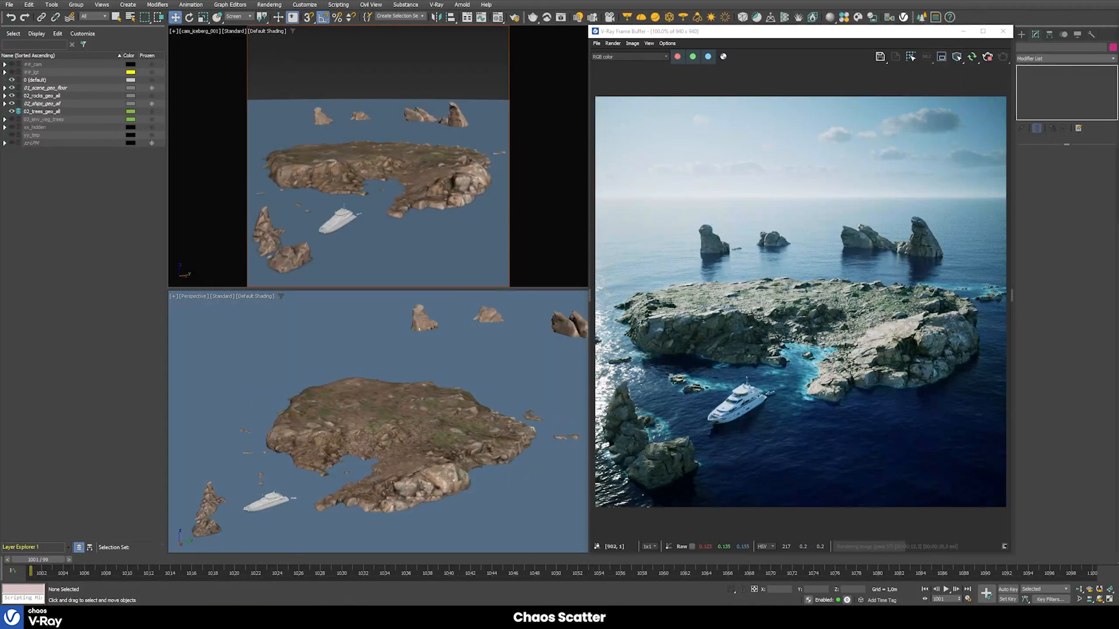
{"action": "left_click", "coordinate": [12, 120]}
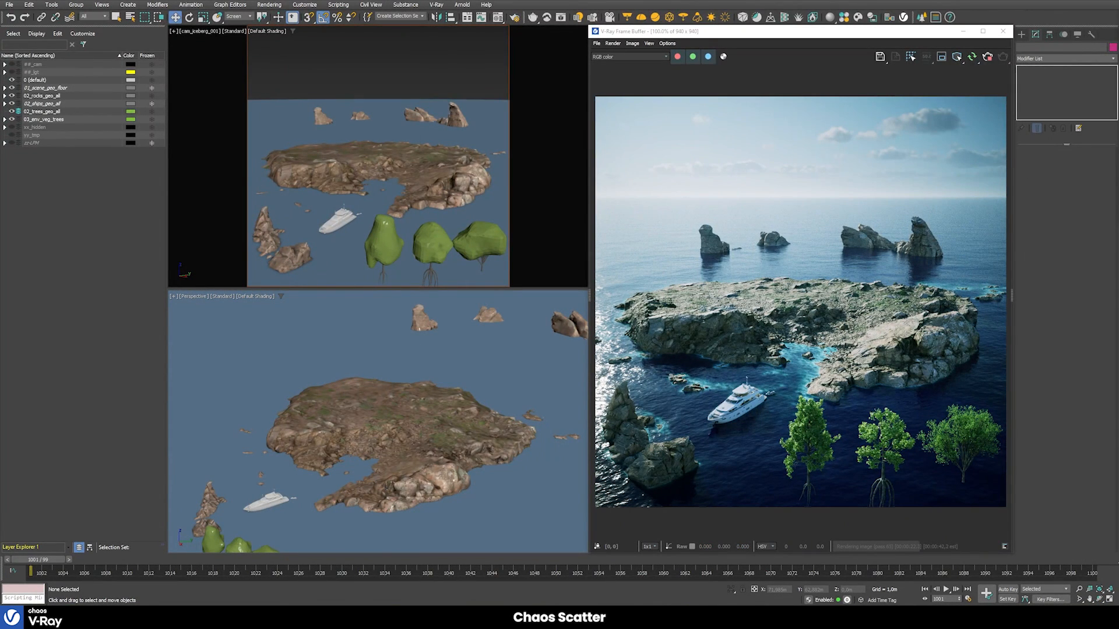
{"action": "left_click", "coordinate": [922, 17]}
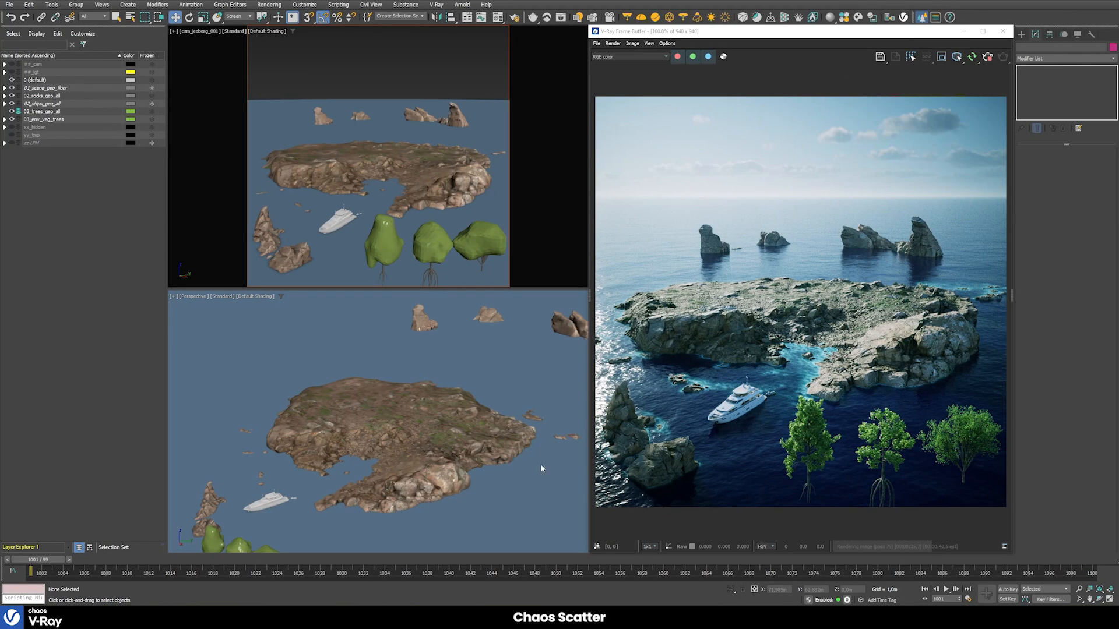
{"action": "left_click_drag", "start_coordinate": [525, 508], "coordinate": [544, 533]}
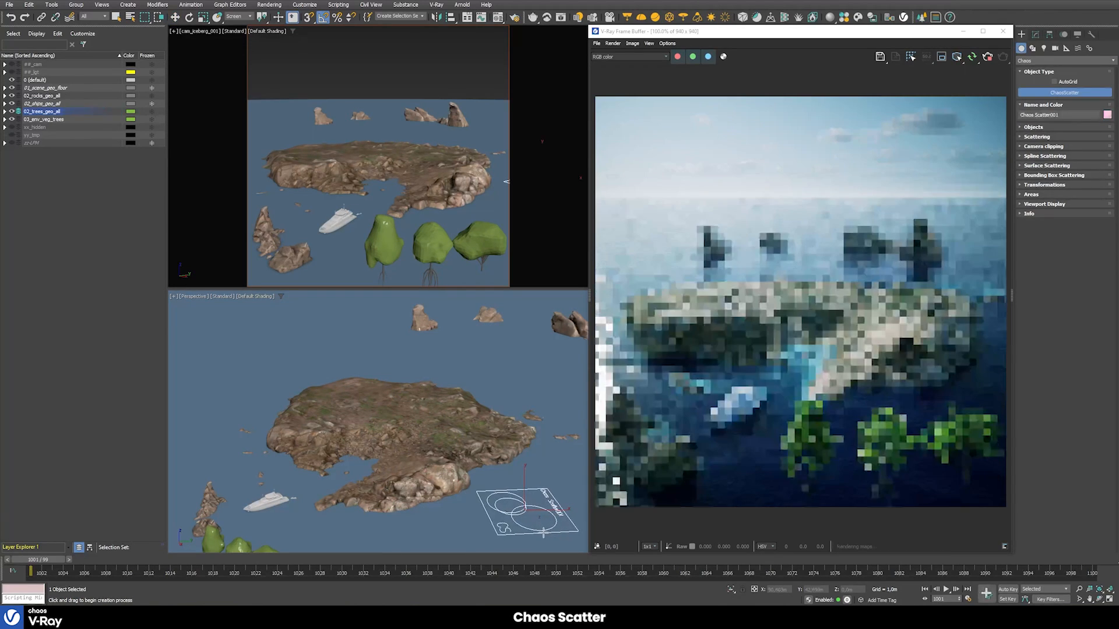
Step: Scatter the three tree models over geo_islandBig_001 and hide the 03_env_veg_trees source layer
{"action": "left_click", "coordinate": [1036, 36]}
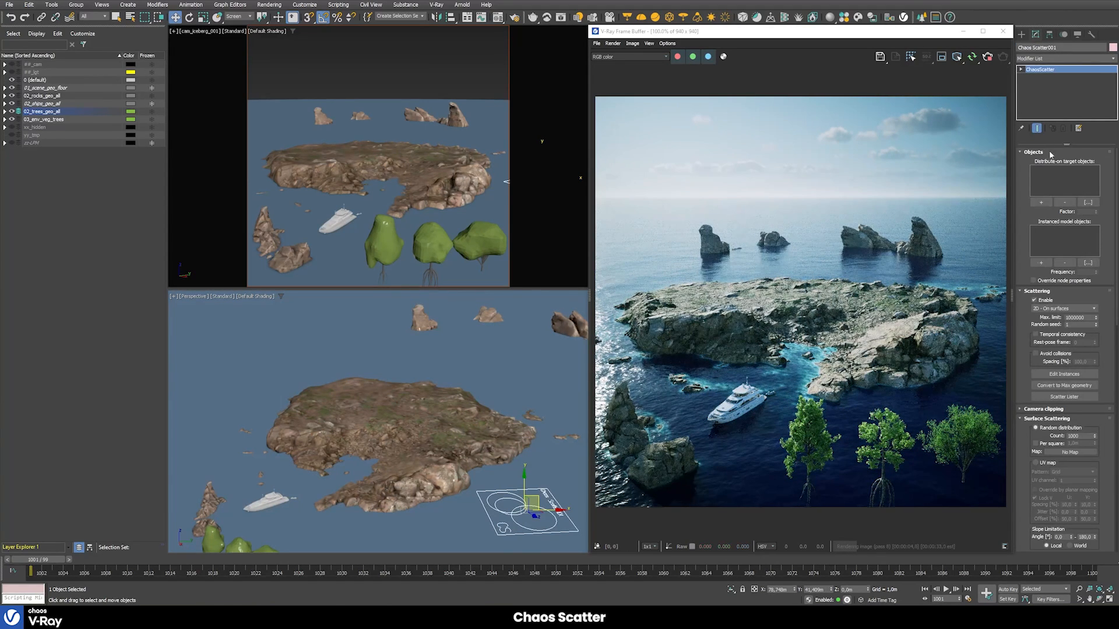
{"action": "left_click", "coordinate": [1042, 202]}
{"action": "left_click", "coordinate": [397, 156]}
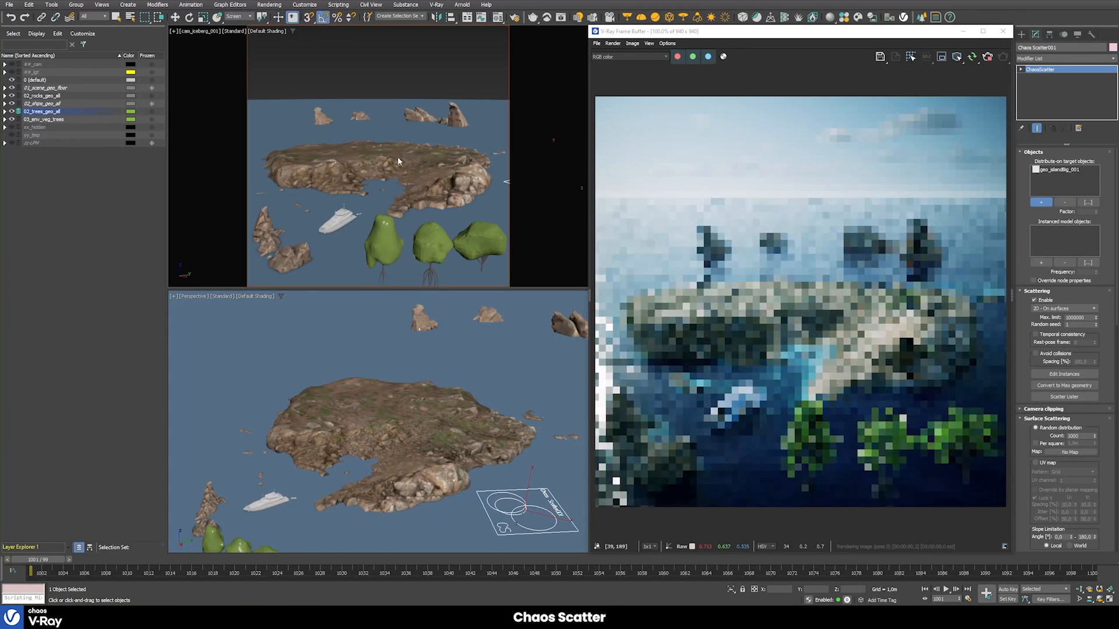
{"action": "left_click", "coordinate": [1042, 262]}
{"action": "left_click", "coordinate": [389, 240]}
{"action": "left_click", "coordinate": [428, 243]}
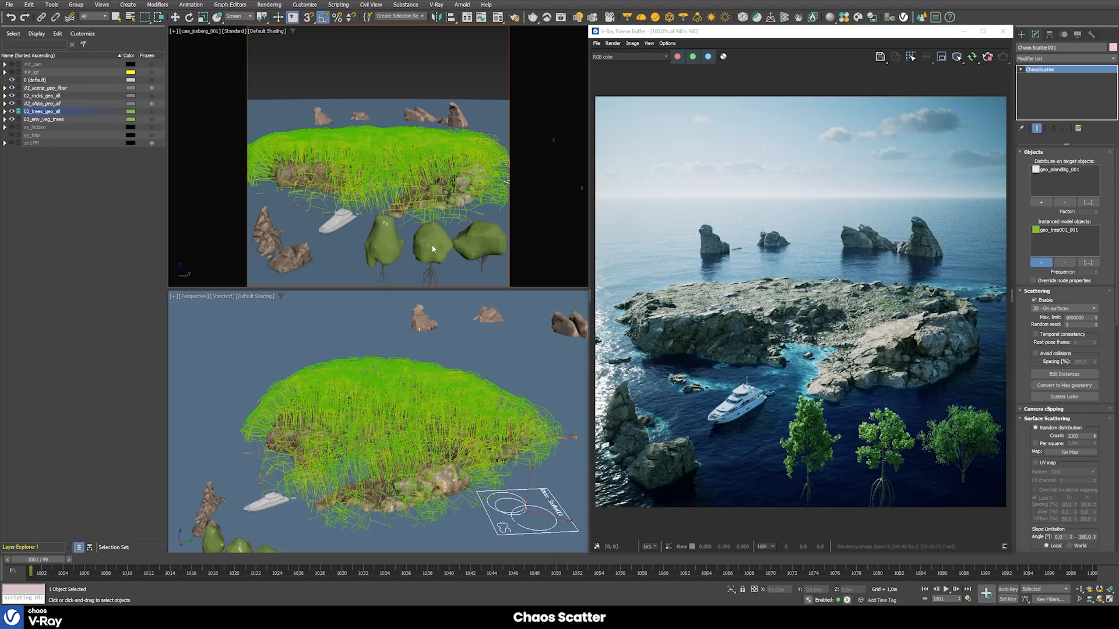
{"action": "left_click", "coordinate": [482, 243]}
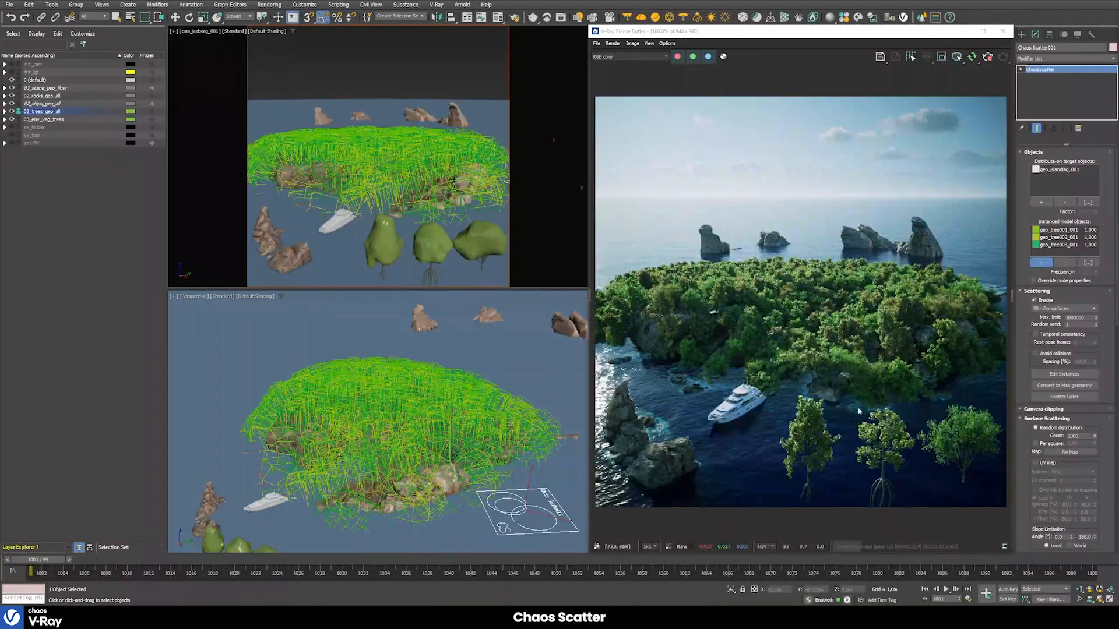
{"action": "left_click", "coordinate": [12, 119]}
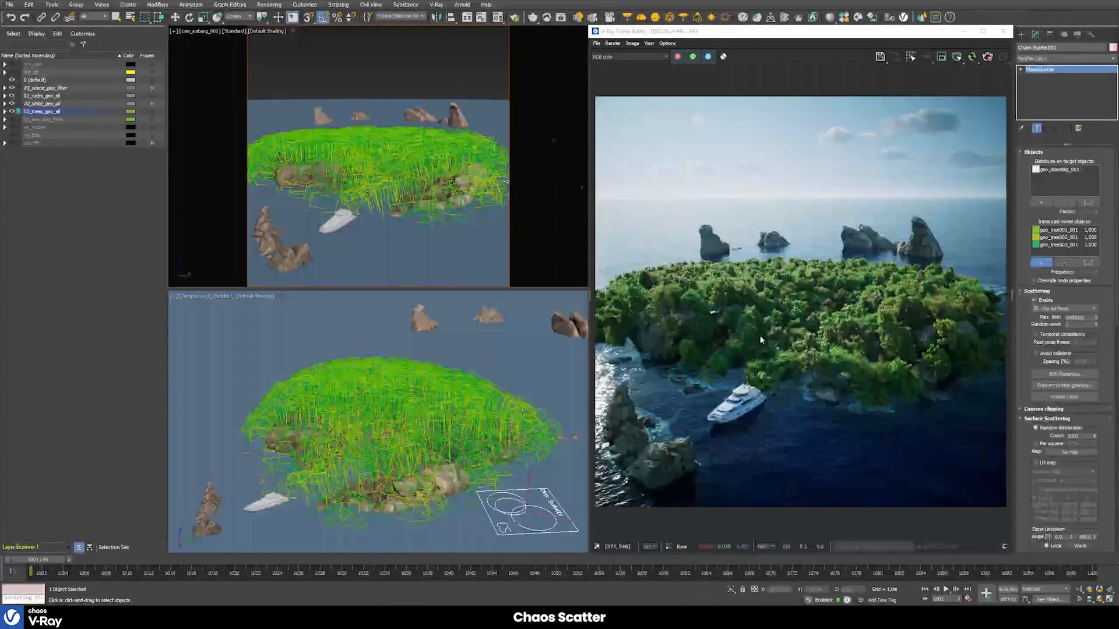
Step: Limit the scatter's maximum slope angle to 35 degrees
{"action": "scroll", "coordinate": [1020, 499], "scroll_direction": "down", "scroll_amount": 3}
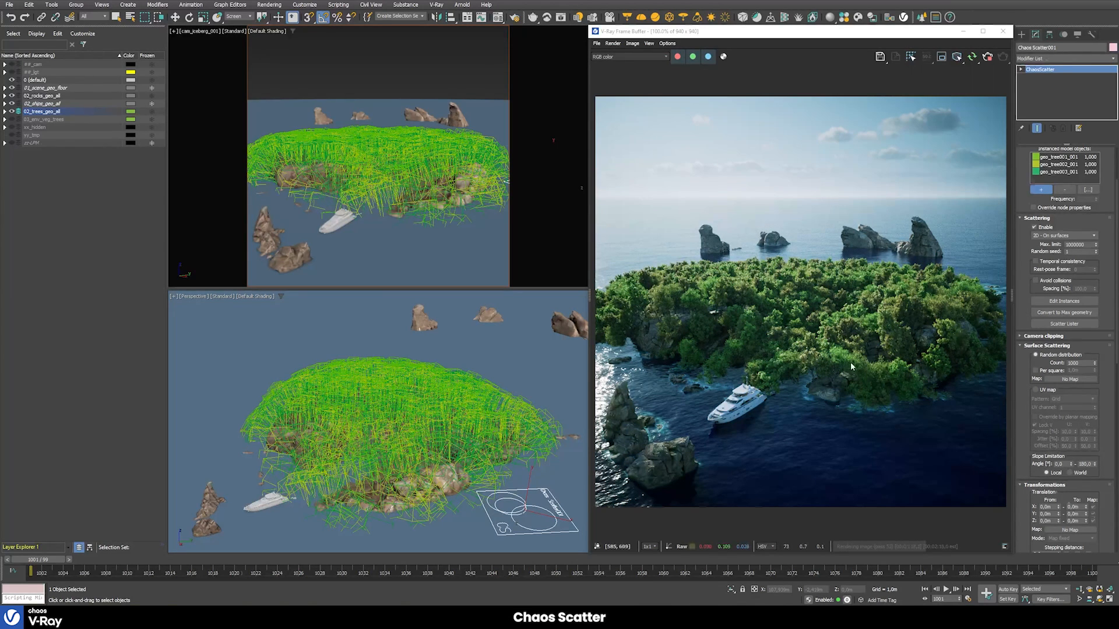
{"action": "key", "text": "w"}
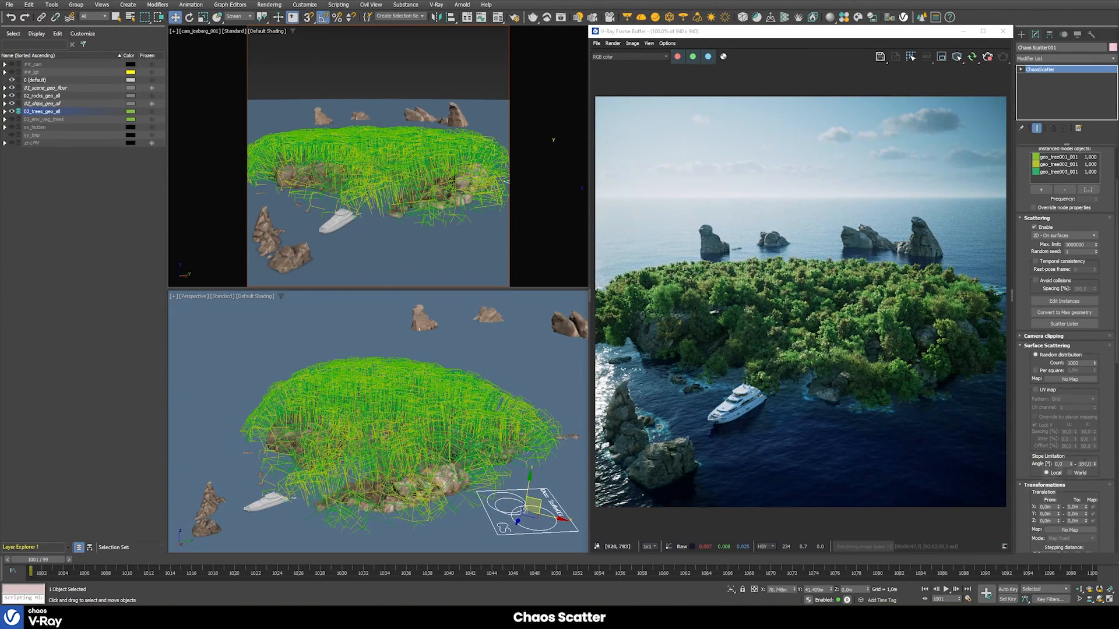
{"action": "double_click", "coordinate": [1085, 463]}
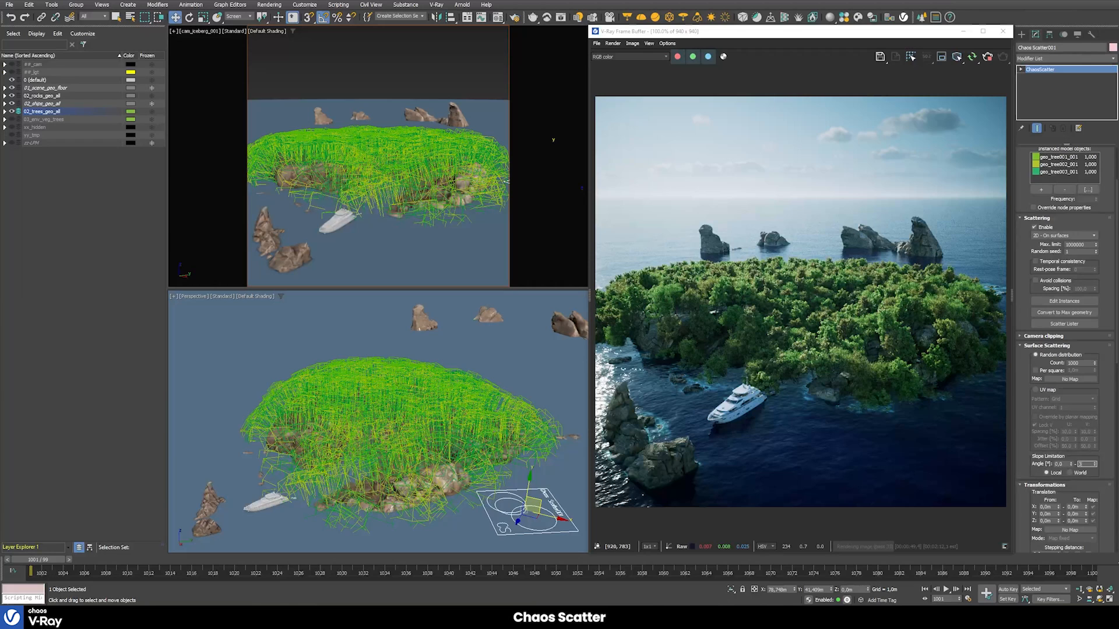
{"action": "type", "text": "35"}
{"action": "key", "text": "Return"}
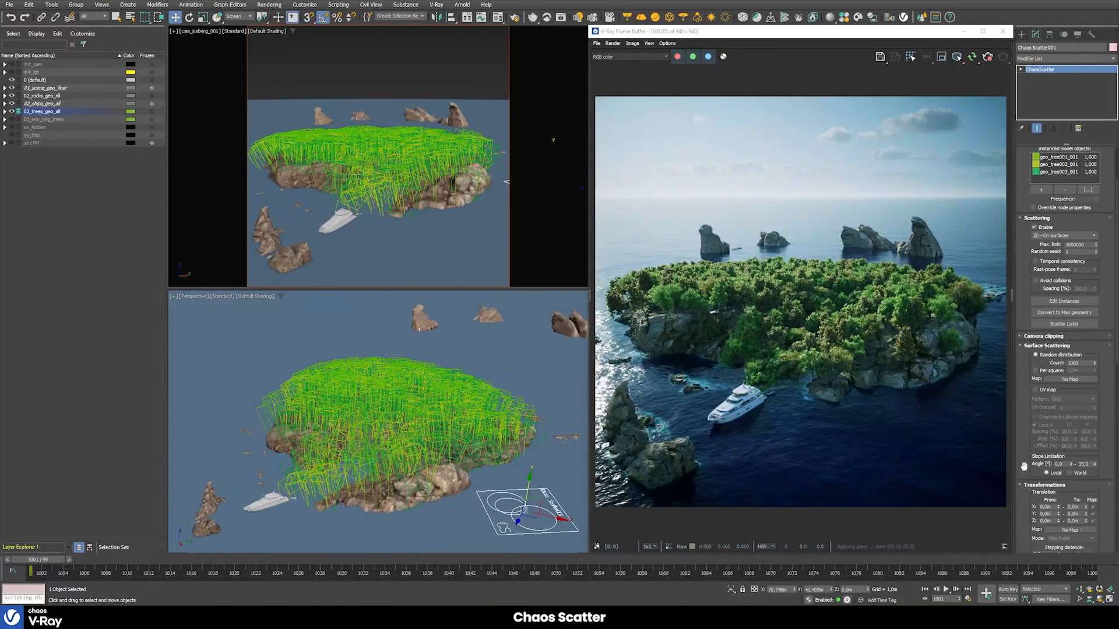
Step: Unhide the xx_hidden layer and exclude the area inside the spl_exclude spline near the boat from the tree scatter
{"action": "left_click_drag", "start_coordinate": [1024, 467], "coordinate": [996, 137]}
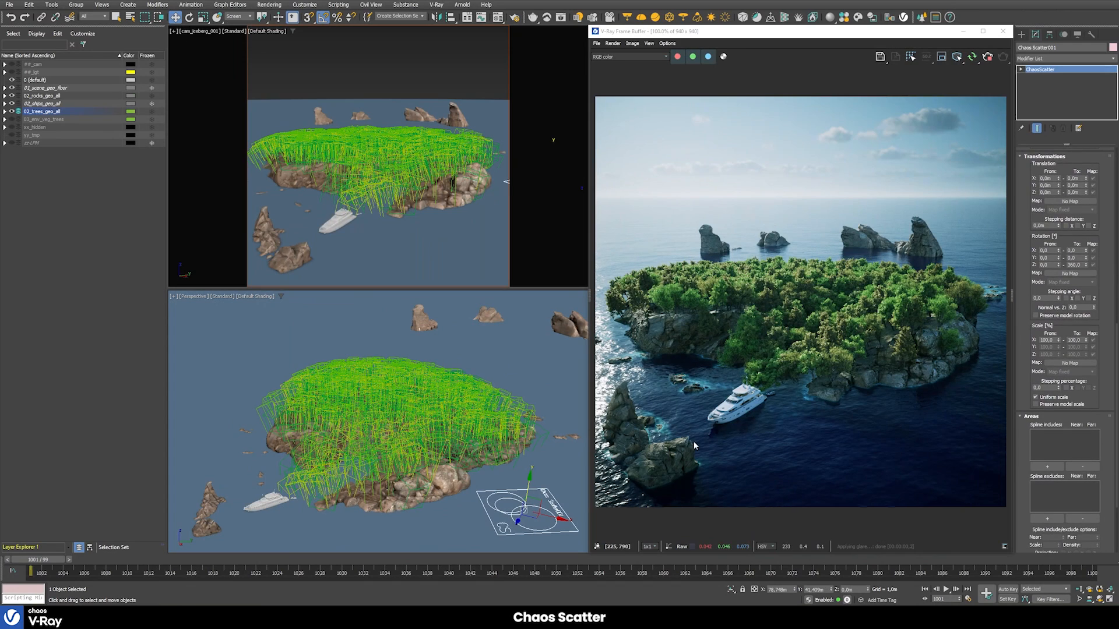
{"action": "left_click", "coordinate": [11, 127]}
{"action": "middle_click_drag", "start_coordinate": [265, 418], "coordinate": [366, 418], "text": "alt"}
{"action": "scroll", "coordinate": [366, 417], "scroll_direction": "up", "scroll_amount": 3}
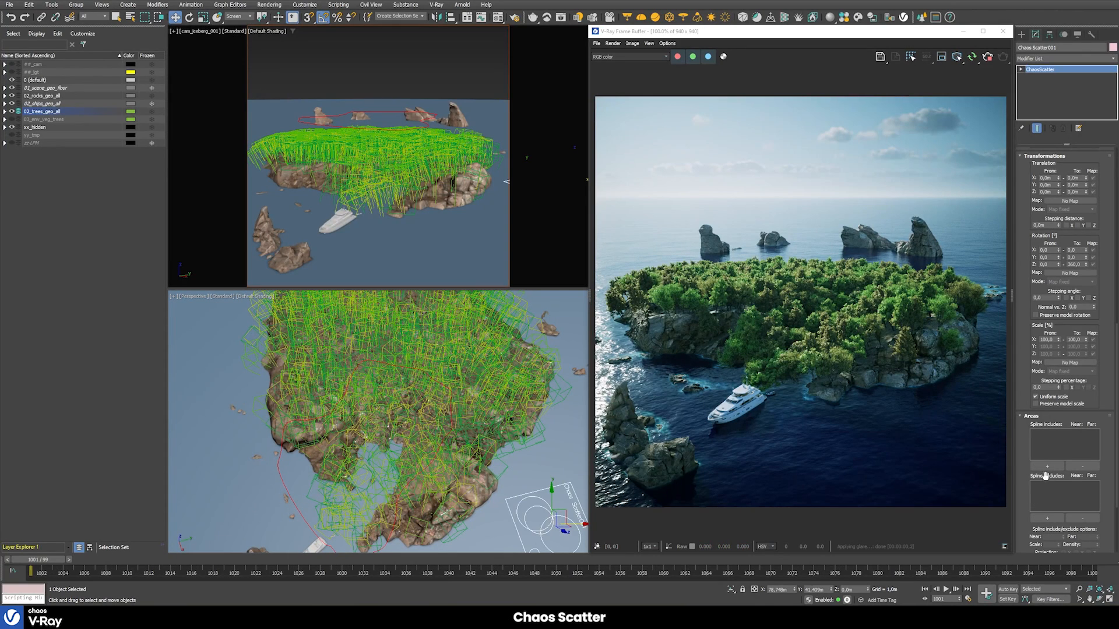
{"action": "left_click", "coordinate": [1048, 519]}
{"action": "left_click", "coordinate": [413, 475]}
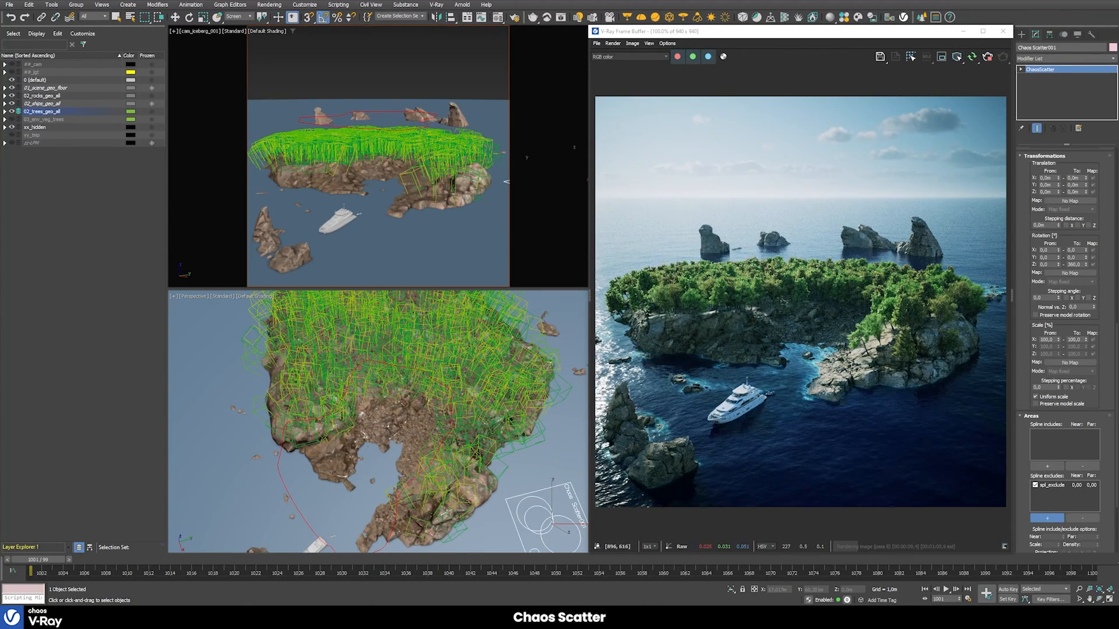
{"action": "key", "text": "Escape"}
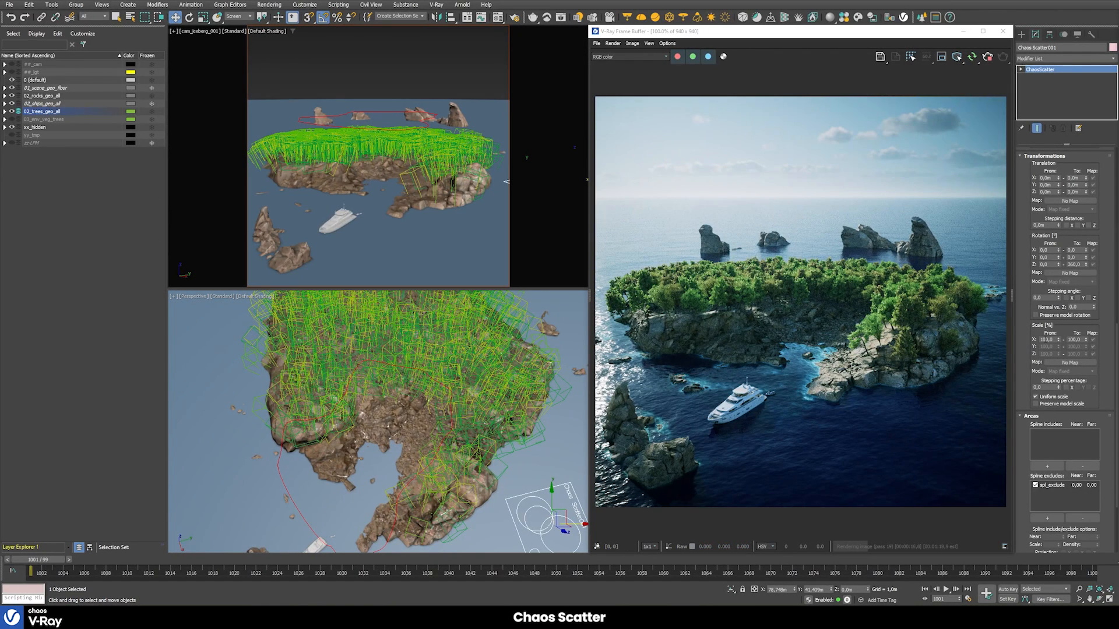
Step: Randomize the scattered trees' scale from 50 to 150 percent and set the lower Z translation limit to -10 m
{"action": "double_click", "coordinate": [1046, 339]}
{"action": "type", "text": "50"}
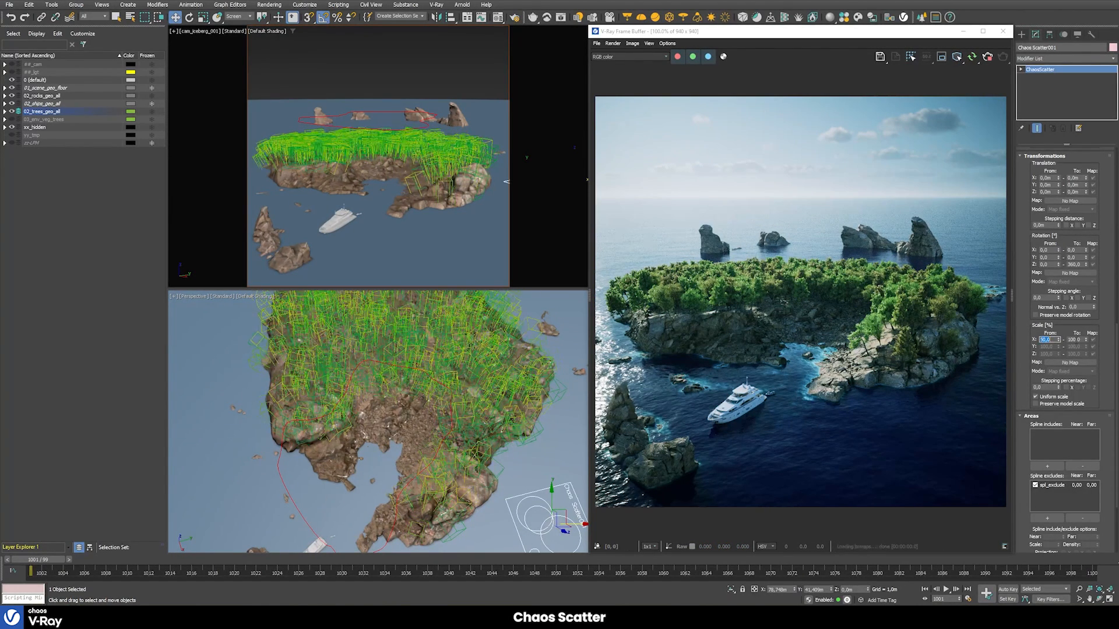
{"action": "key", "text": "Tab"}
{"action": "key", "text": "Return"}
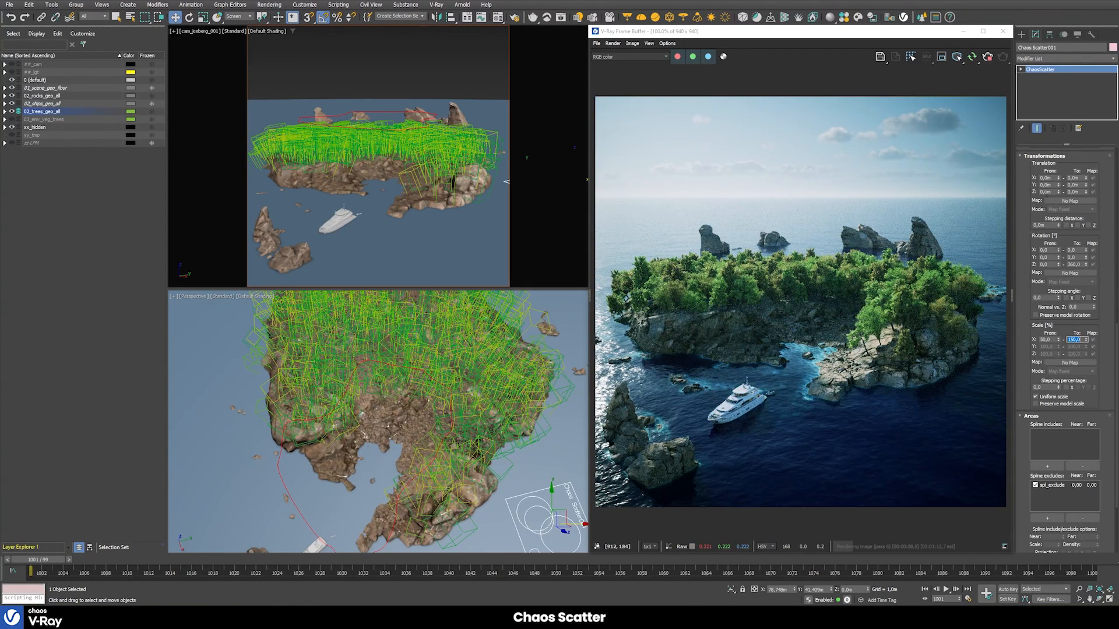
{"action": "double_click", "coordinate": [1048, 192]}
{"action": "type", "text": "-10"}
{"action": "key", "text": "Return"}
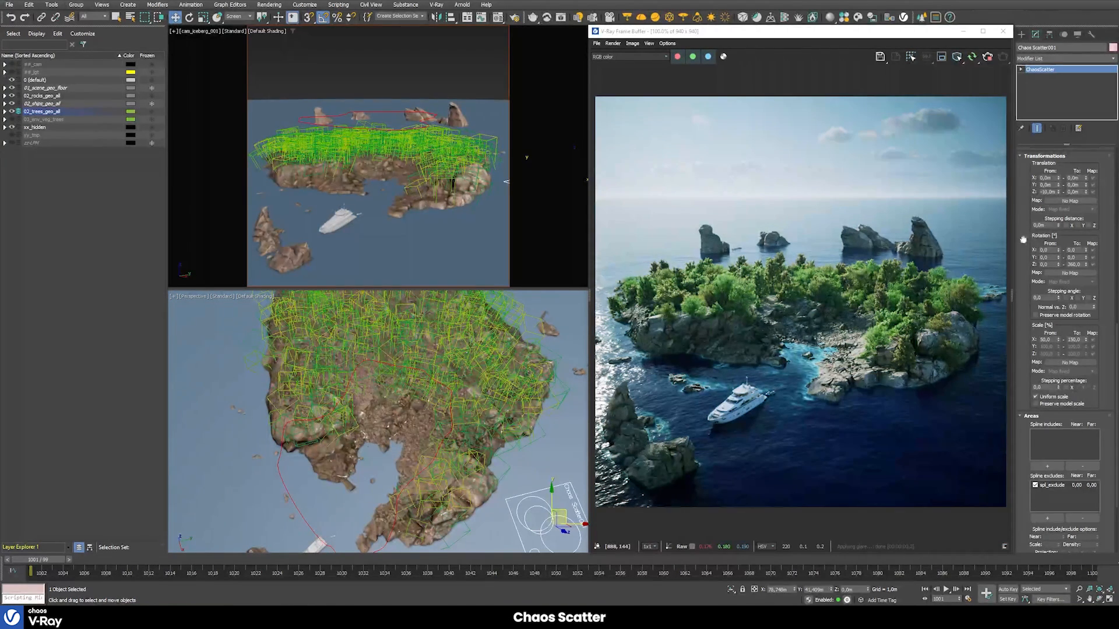
Step: Try surface scattering counts of 250 and 2500 trees using random distribution
{"action": "scroll", "coordinate": [1055, 275], "scroll_direction": "up", "scroll_amount": 6}
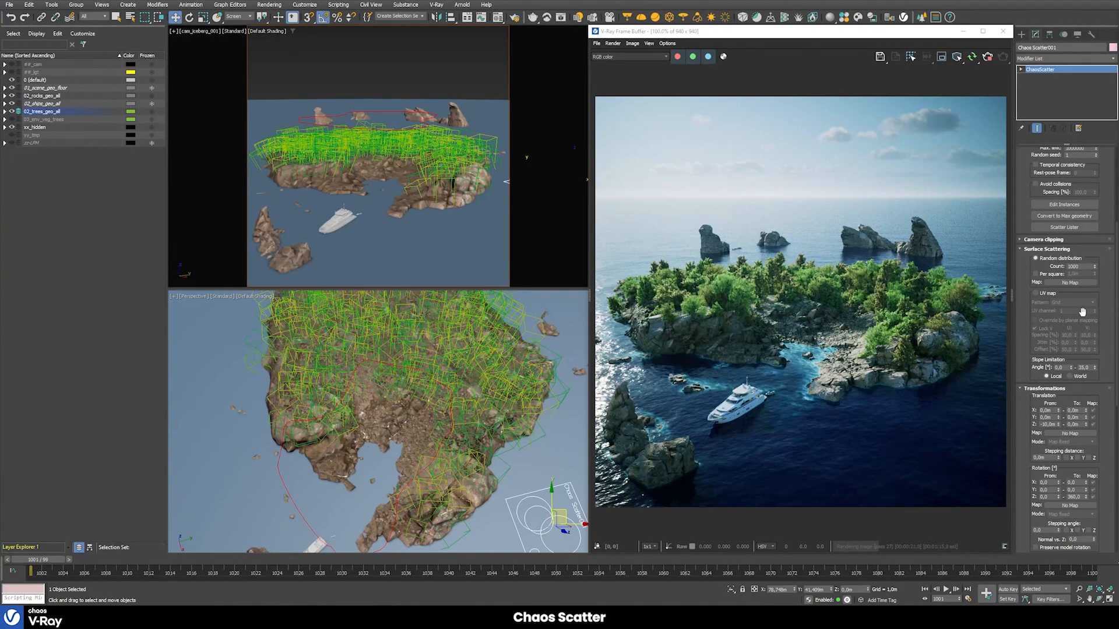
{"action": "double_click", "coordinate": [1074, 267]}
{"action": "type", "text": "250"}
{"action": "key", "text": "Return"}
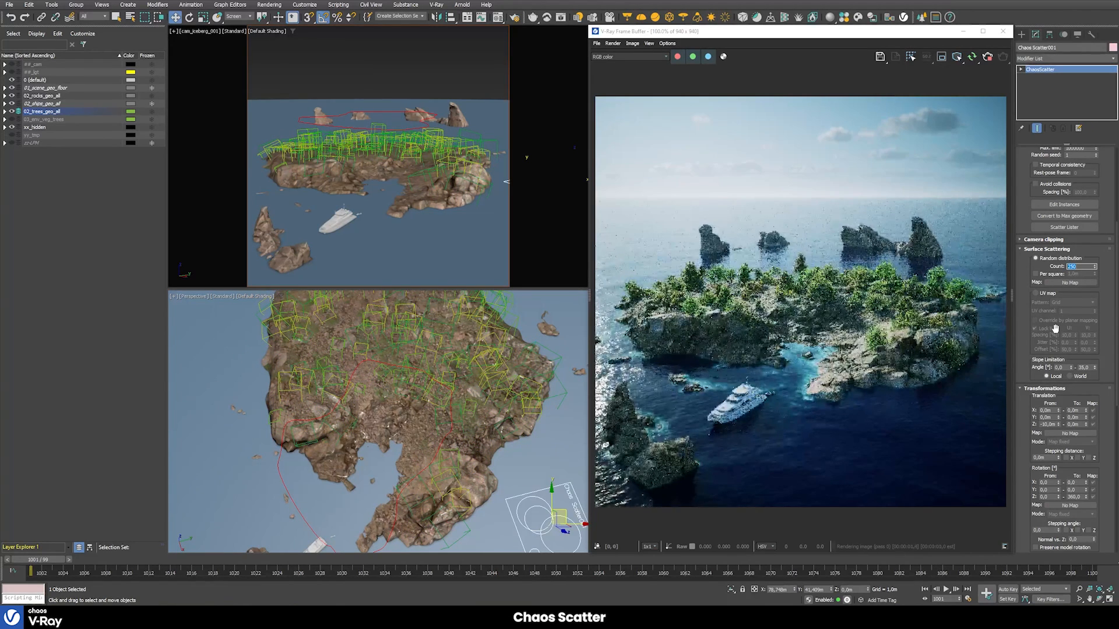
{"action": "type", "text": "2500"}
{"action": "key", "text": "Return"}
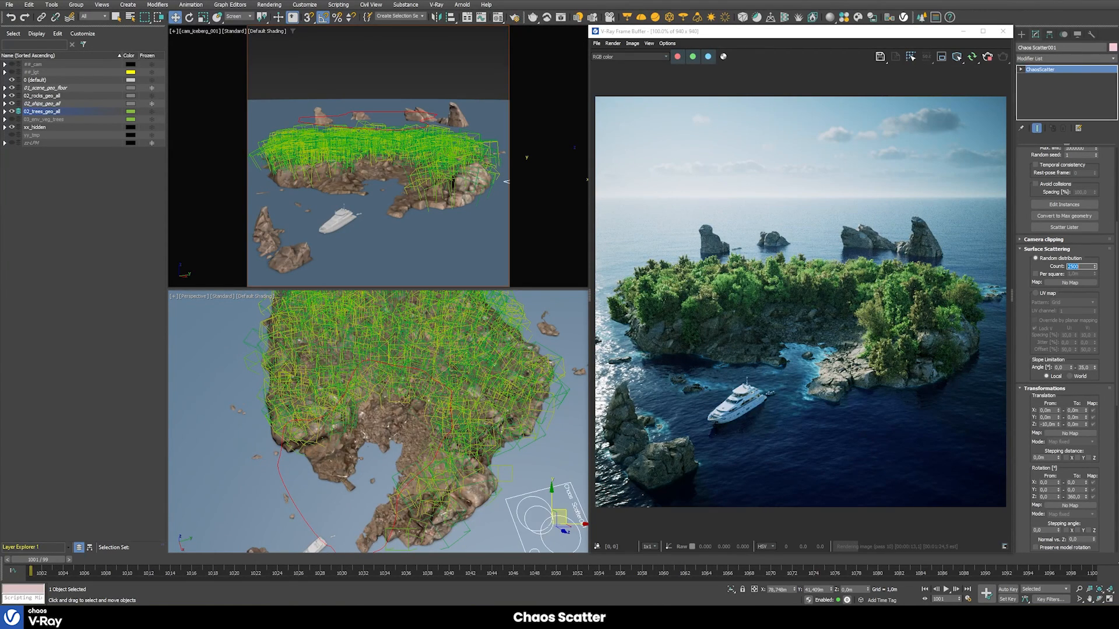
Step: Enable per-square distribution for the trees with a square size of 5 m and a count of 3
{"action": "left_click", "coordinate": [1036, 274]}
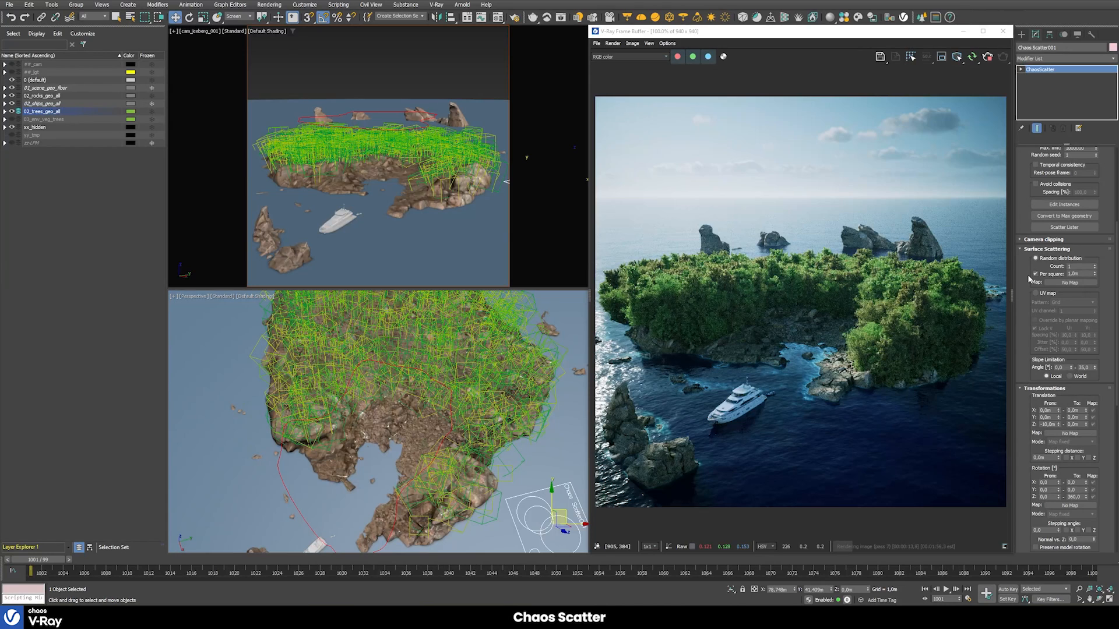
{"action": "left_click", "coordinate": [1073, 273]}
{"action": "type", "text": "5"}
{"action": "key", "text": "Return"}
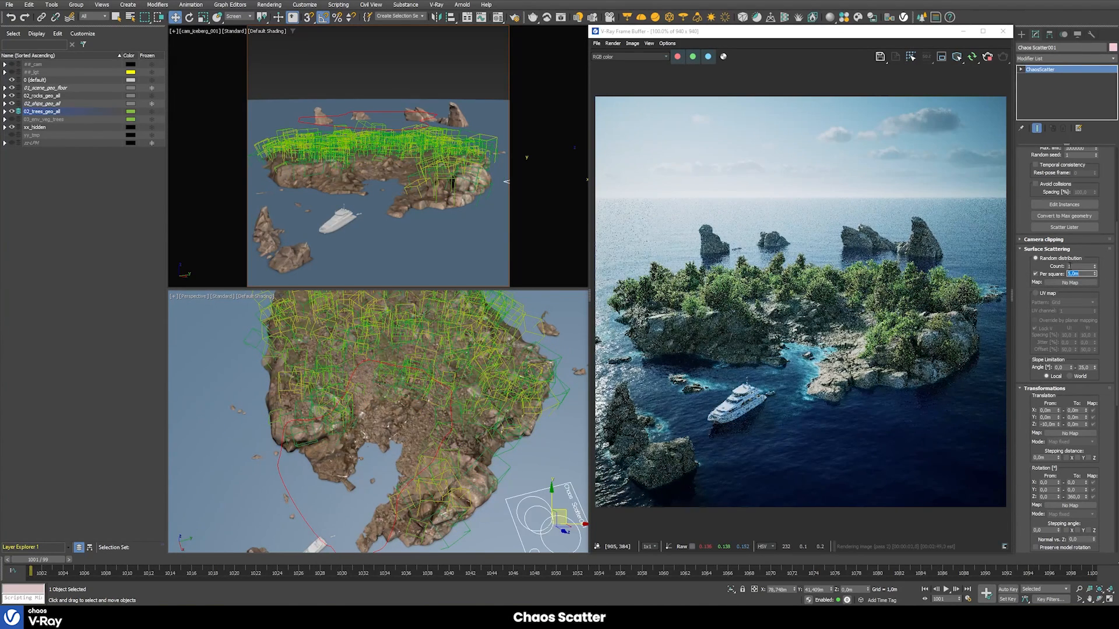
{"action": "left_click_drag", "start_coordinate": [1076, 267], "coordinate": [1040, 270]}
{"action": "type", "text": "3"}
{"action": "key", "text": "Return"}
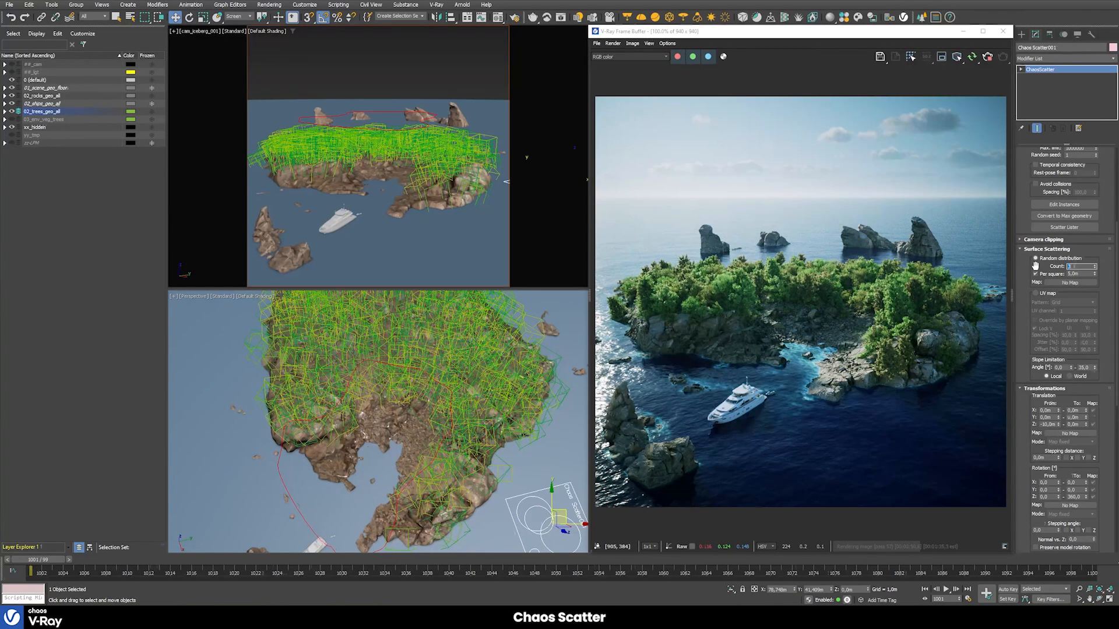
{"action": "key", "text": "Return"}
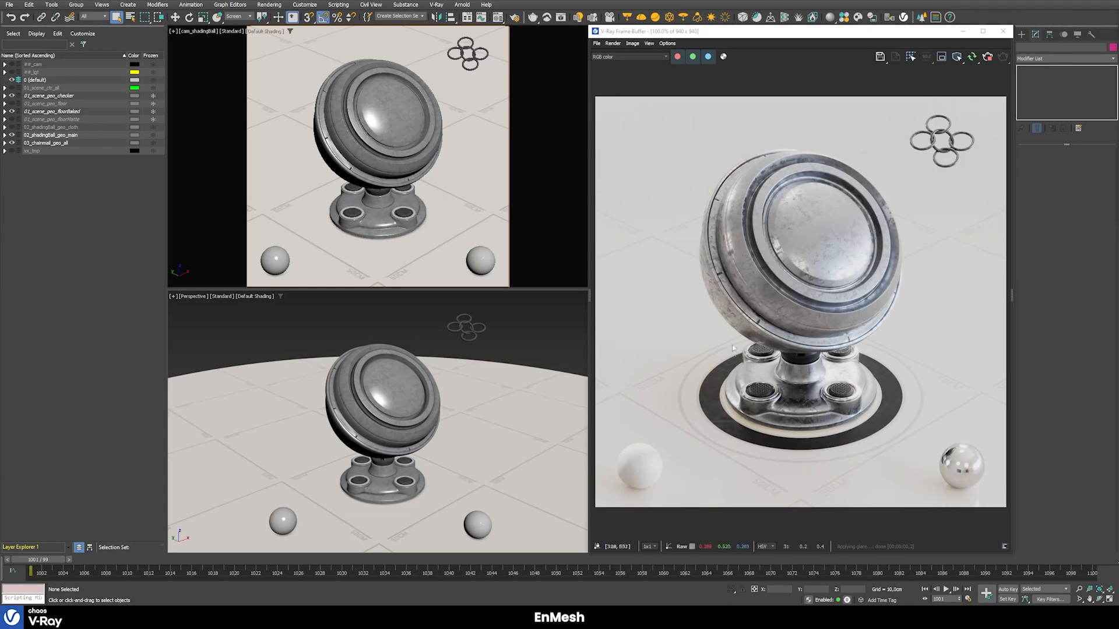
Step: Unhide the 02_shadingBall_geo_cloth layer and add a VRayEnmeshMod modifier to the cloth over the shading ball
{"action": "left_click", "coordinate": [12, 127]}
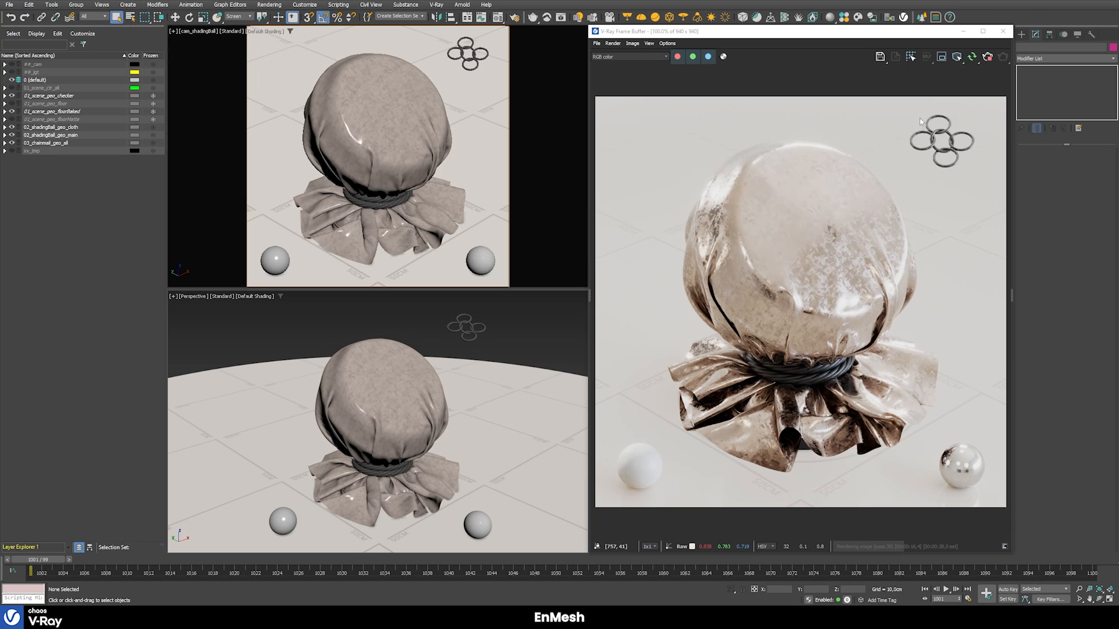
{"action": "key", "text": "w"}
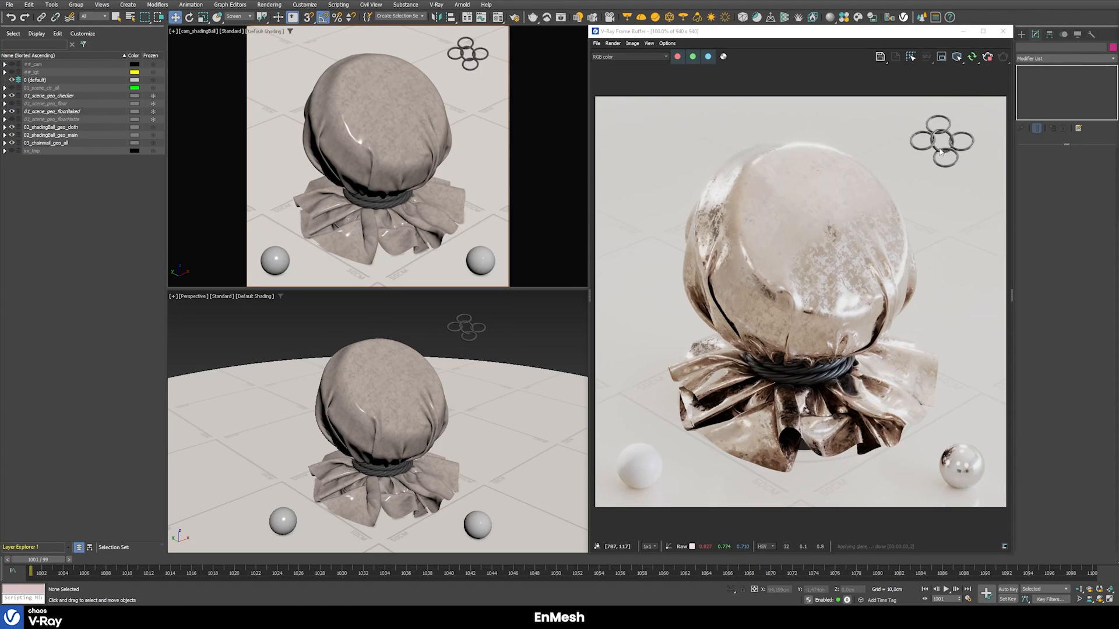
{"action": "left_click", "coordinate": [430, 127]}
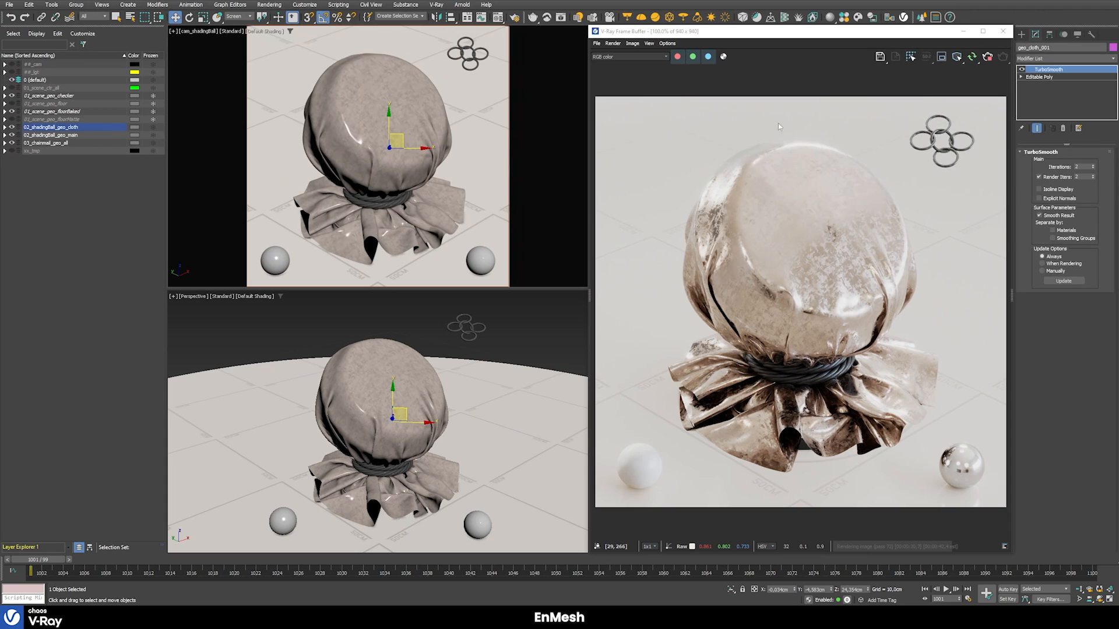
{"action": "left_click", "coordinate": [1041, 59]}
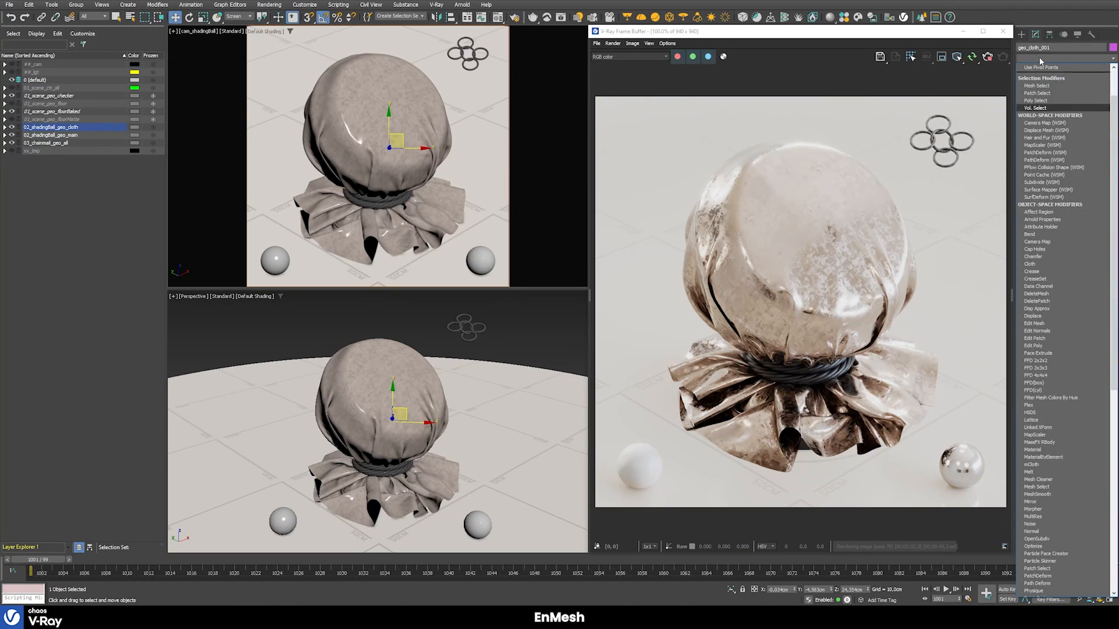
{"action": "type", "text": "vr"}
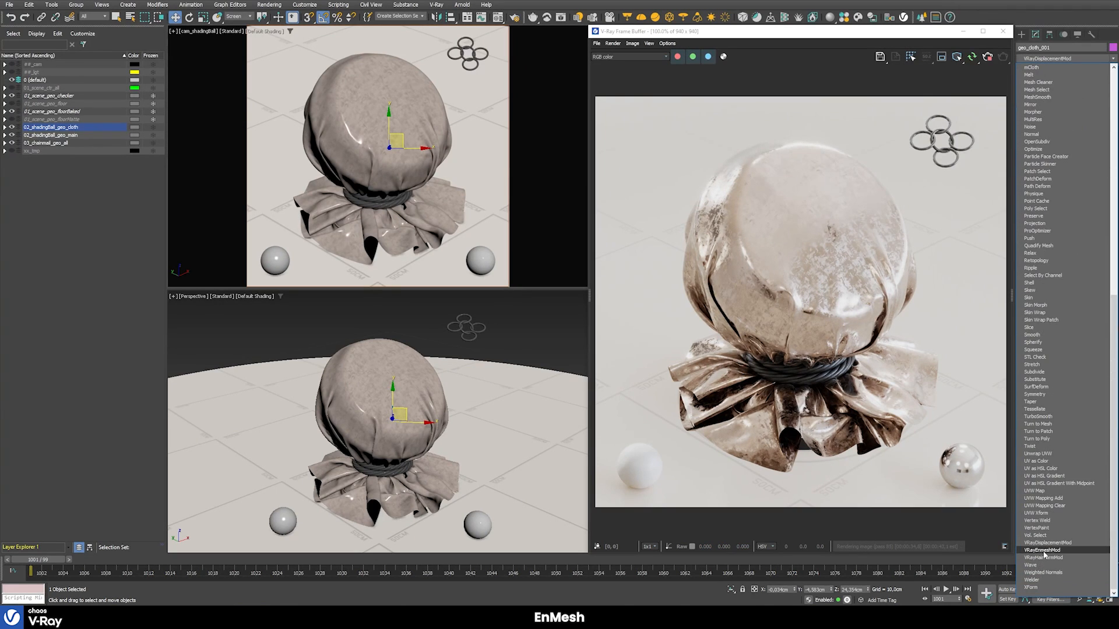
{"action": "left_click", "coordinate": [1042, 551]}
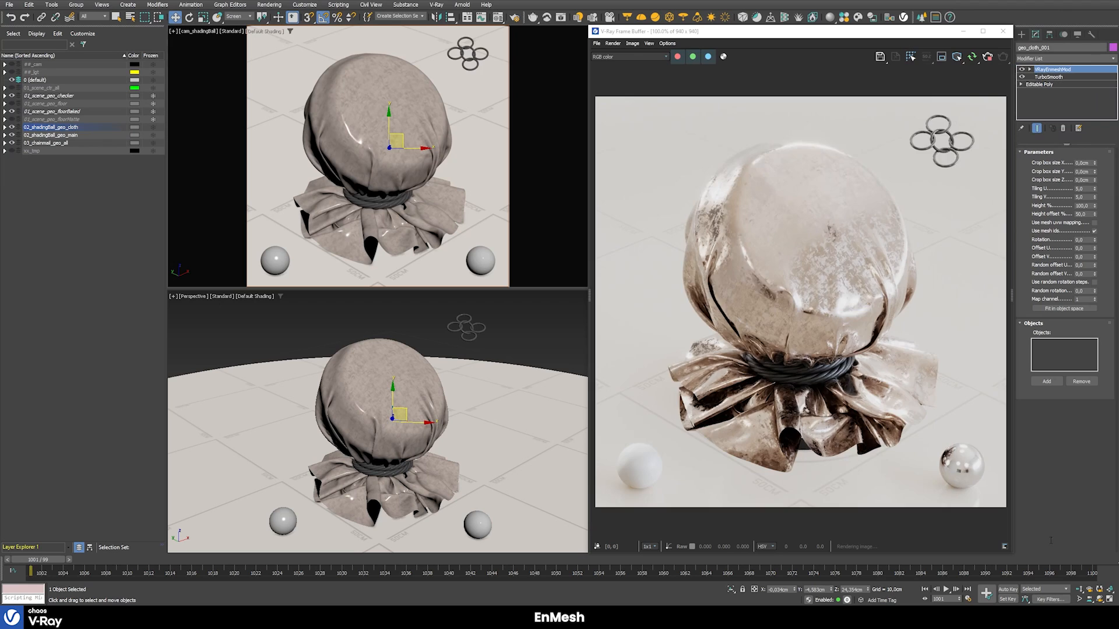
Step: Add the geo_chainmail_001 rings as the Enmesh source object and restart the interactive render
{"action": "left_click", "coordinate": [1047, 382]}
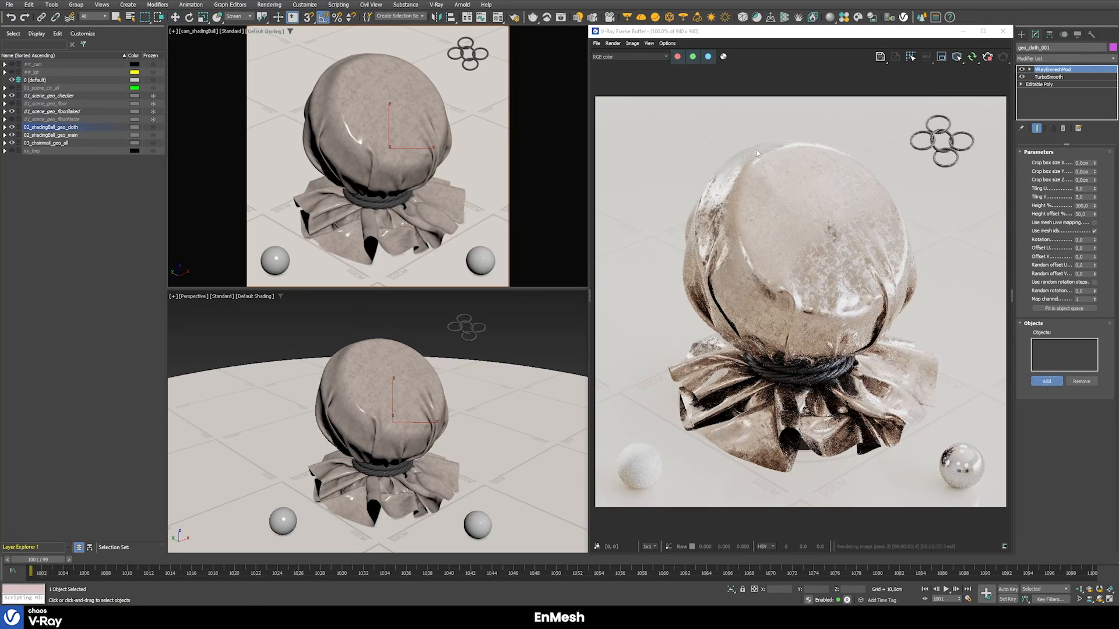
{"action": "left_click", "coordinate": [470, 54]}
{"action": "left_click", "coordinate": [989, 58]}
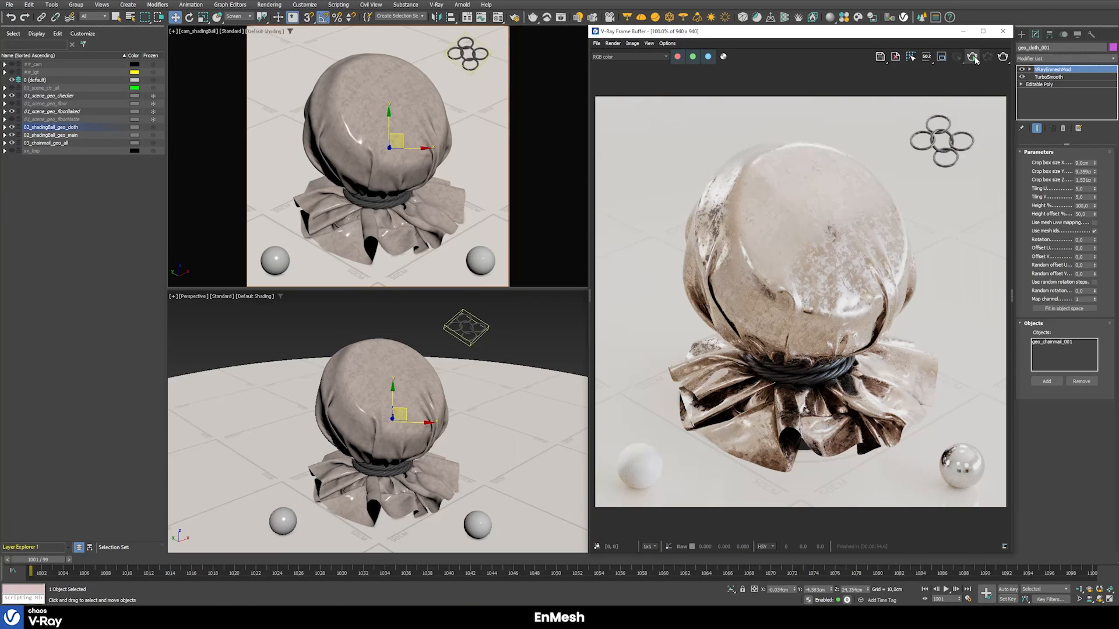
{"action": "left_click", "coordinate": [973, 56]}
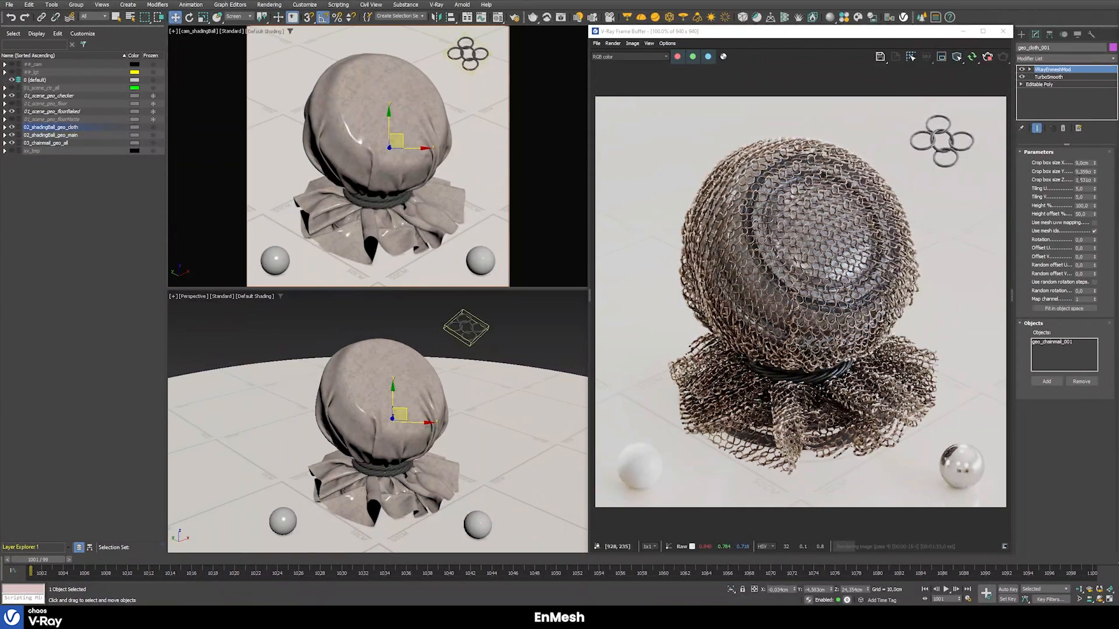
Step: Set the Enmesh tiling U and V to 2 and inspect the chainmail rings up close in the render
{"action": "double_click", "coordinate": [1079, 189]}
{"action": "type", "text": "2"}
{"action": "key", "text": "Tab"}
{"action": "type", "text": "2"}
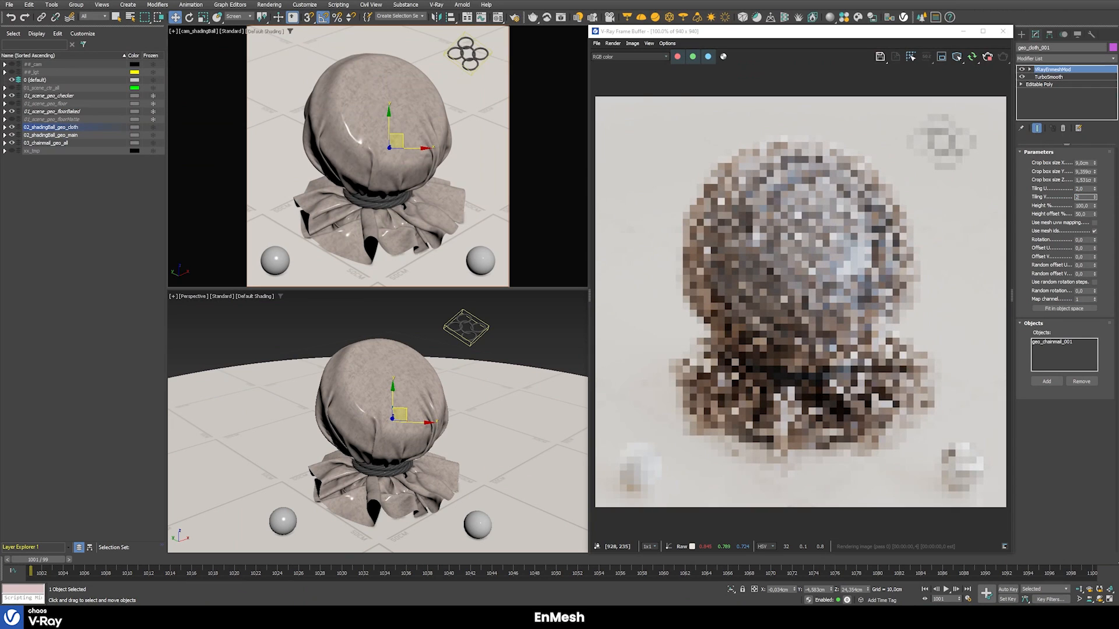
{"action": "key", "text": "Return"}
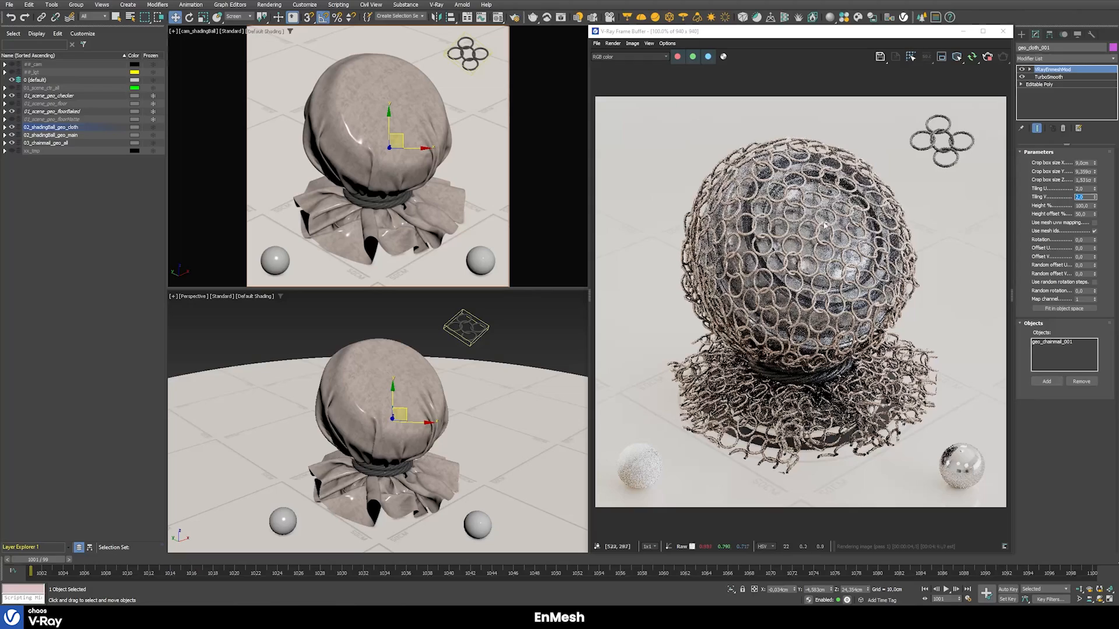
{"action": "scroll", "coordinate": [820, 223], "scroll_direction": "up", "scroll_amount": 2}
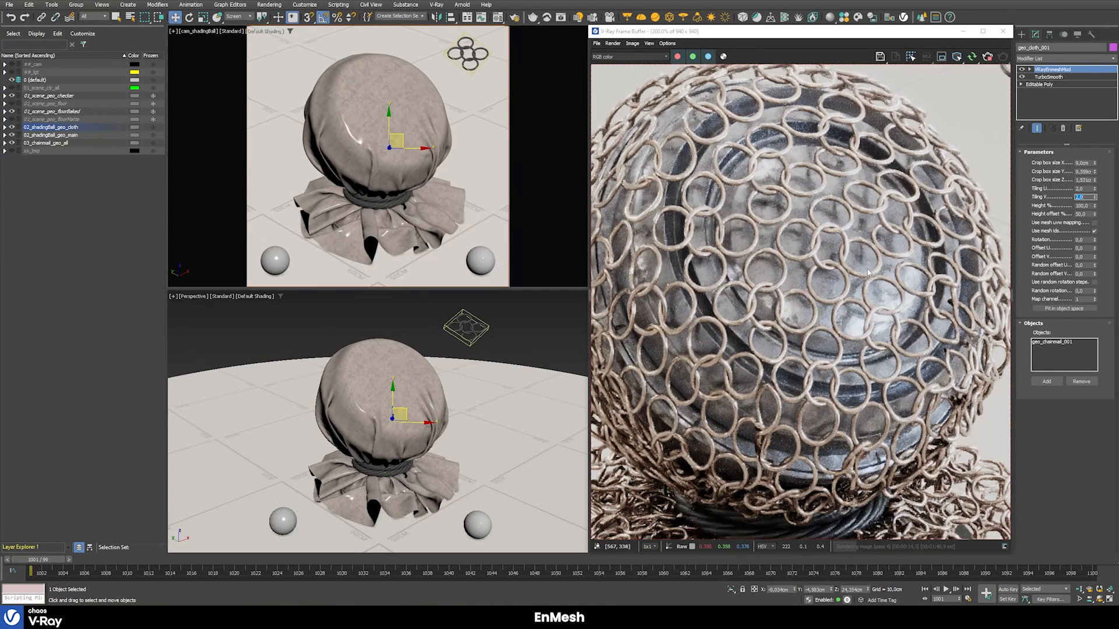
{"action": "scroll", "coordinate": [866, 273], "scroll_direction": "down", "scroll_amount": 3}
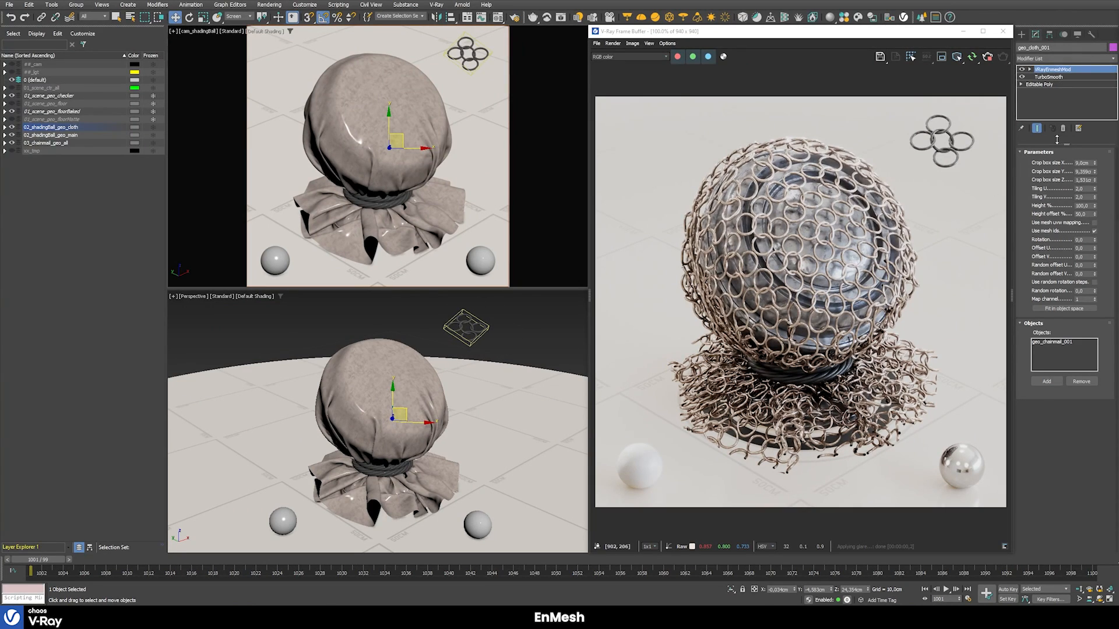
Step: Adjust the Enmesh crop box to 5 cm in X and 4.5 cm in Y
{"action": "left_click_drag", "start_coordinate": [1094, 165], "coordinate": [1094, 190]}
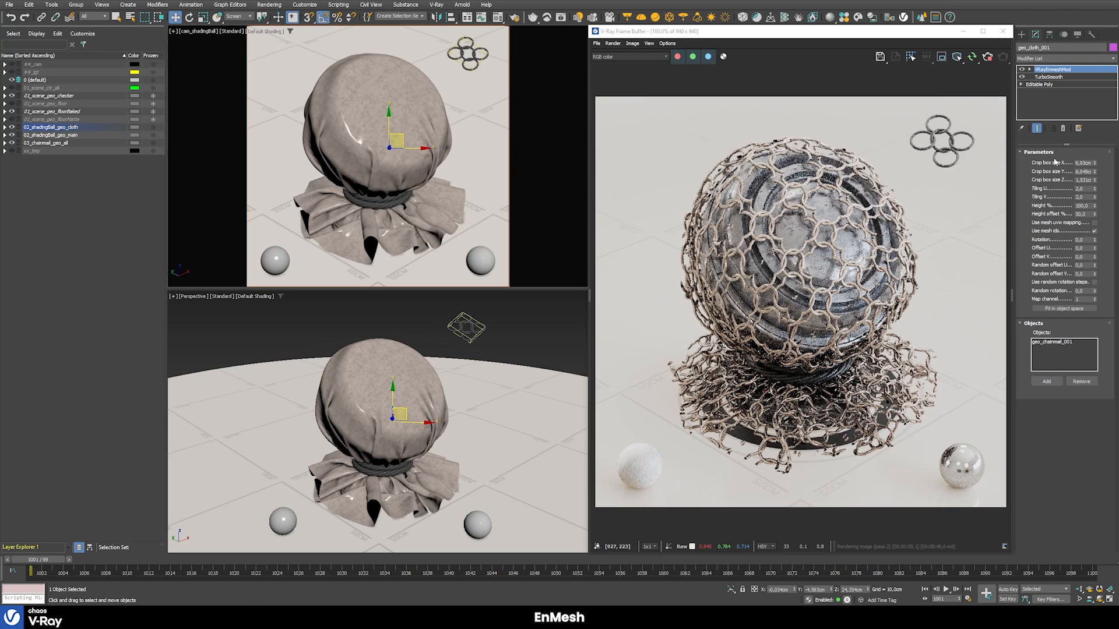
{"action": "double_click", "coordinate": [1085, 162]}
{"action": "type", "text": "5"}
{"action": "key", "text": "Tab"}
{"action": "type", "text": "4,"}
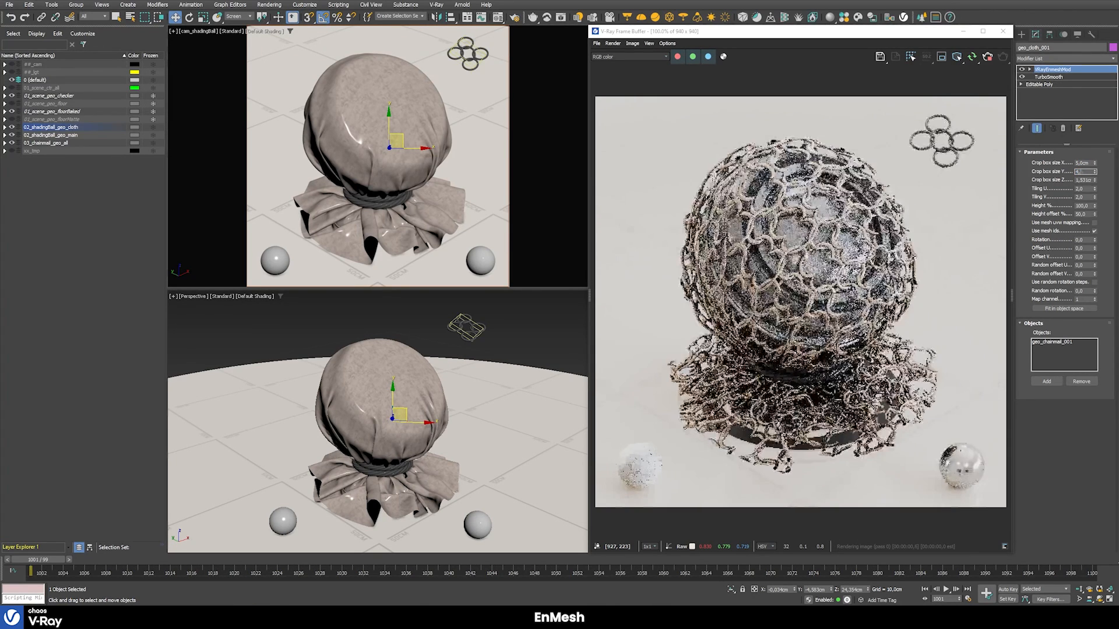
{"action": "type", "text": "5cm"}
{"action": "key", "text": "Return"}
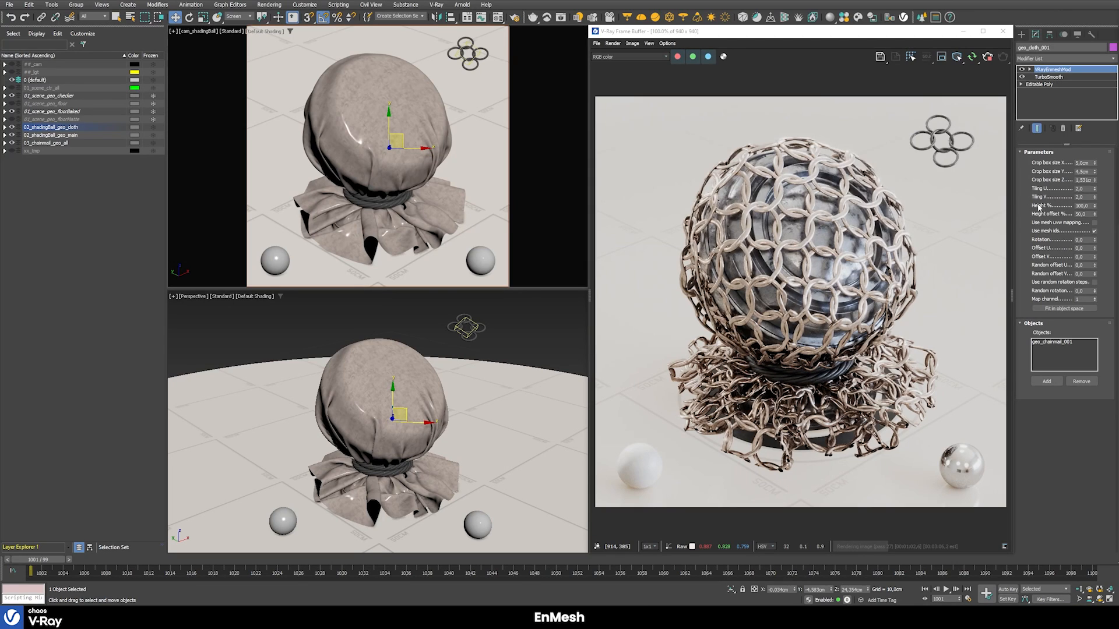
Step: Set the Enmesh height to 200 percent and the height offset to 25 percent, trying a zero offset first
{"action": "double_click", "coordinate": [1083, 206]}
{"action": "type", "text": "200"}
{"action": "key", "text": "Return"}
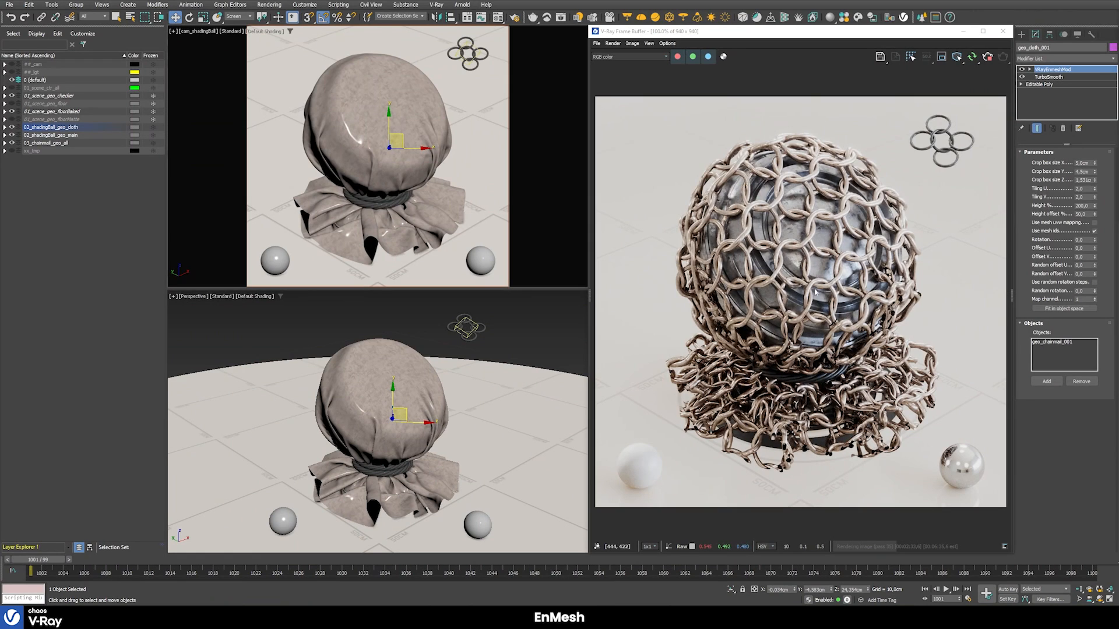
{"action": "right_click", "coordinate": [1094, 214]}
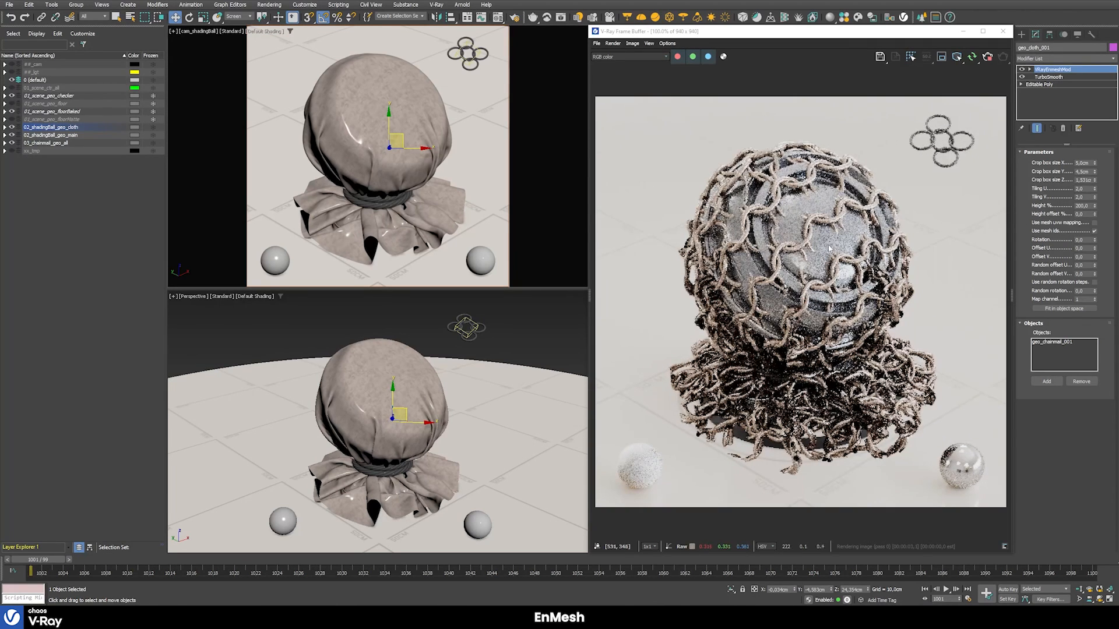
{"action": "double_click", "coordinate": [1081, 214]}
{"action": "type", "text": "25"}
{"action": "key", "text": "Return"}
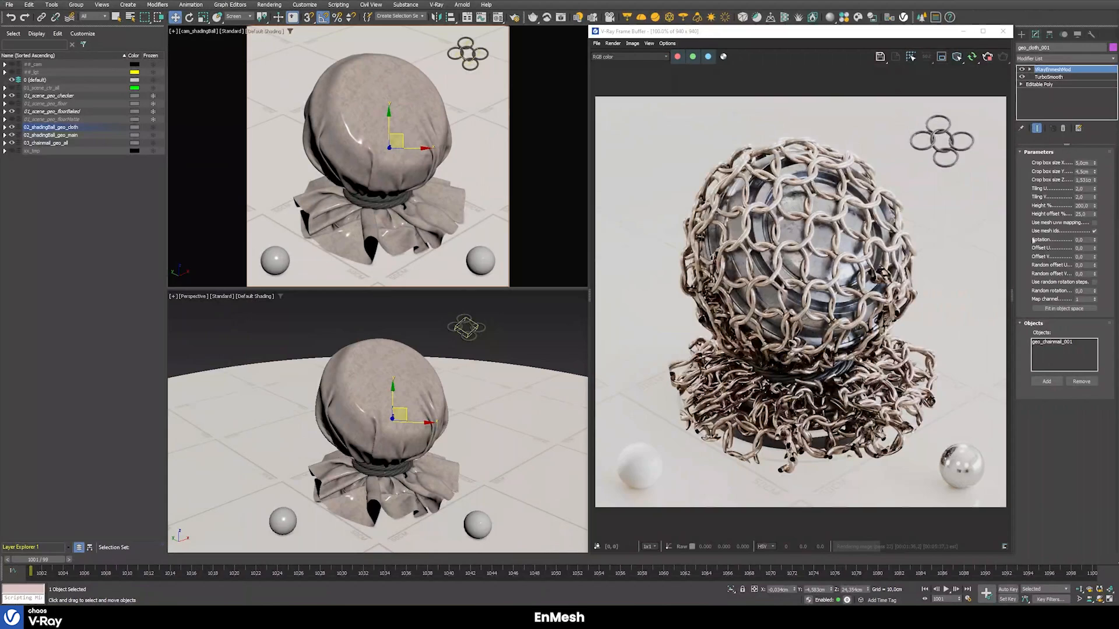
Step: Set the Enmesh tiling U and V to 4 and the height to 100 percent
{"action": "double_click", "coordinate": [1089, 189]}
{"action": "type", "text": "4"}
{"action": "key", "text": "Tab"}
{"action": "type", "text": "4"}
{"action": "key", "text": "Return"}
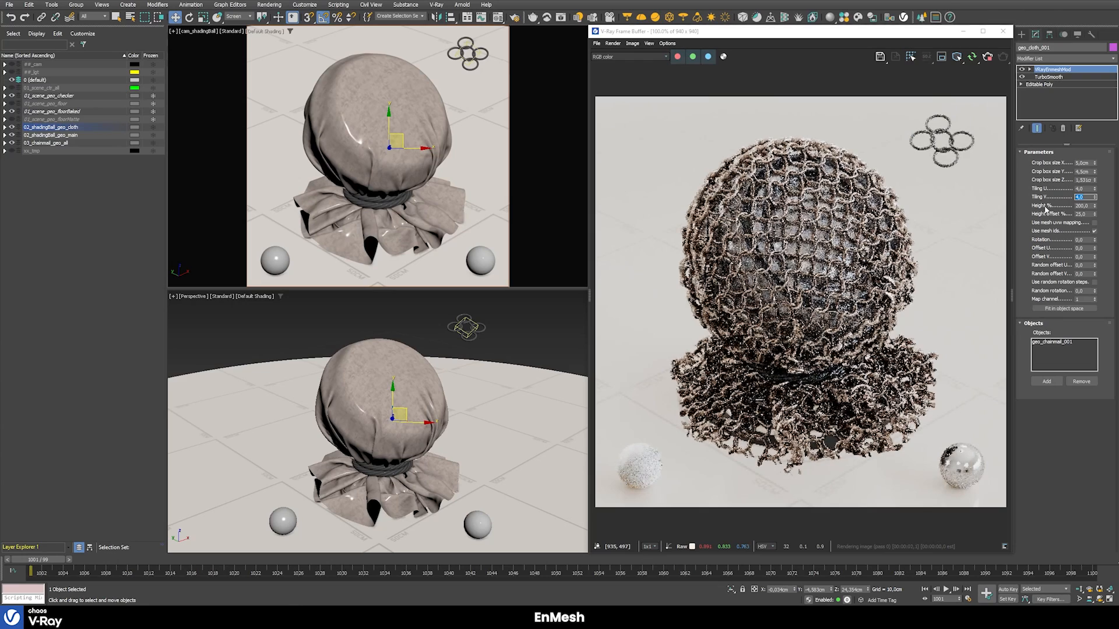
{"action": "key", "text": "Tab"}
{"action": "type", "text": "100"}
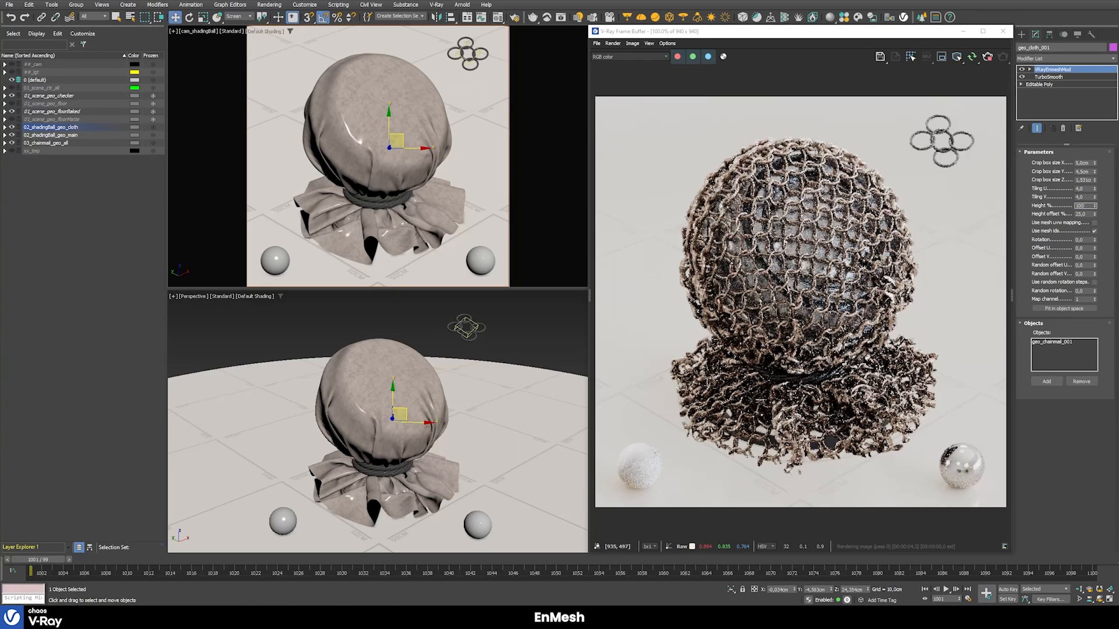
{"action": "key", "text": "Return"}
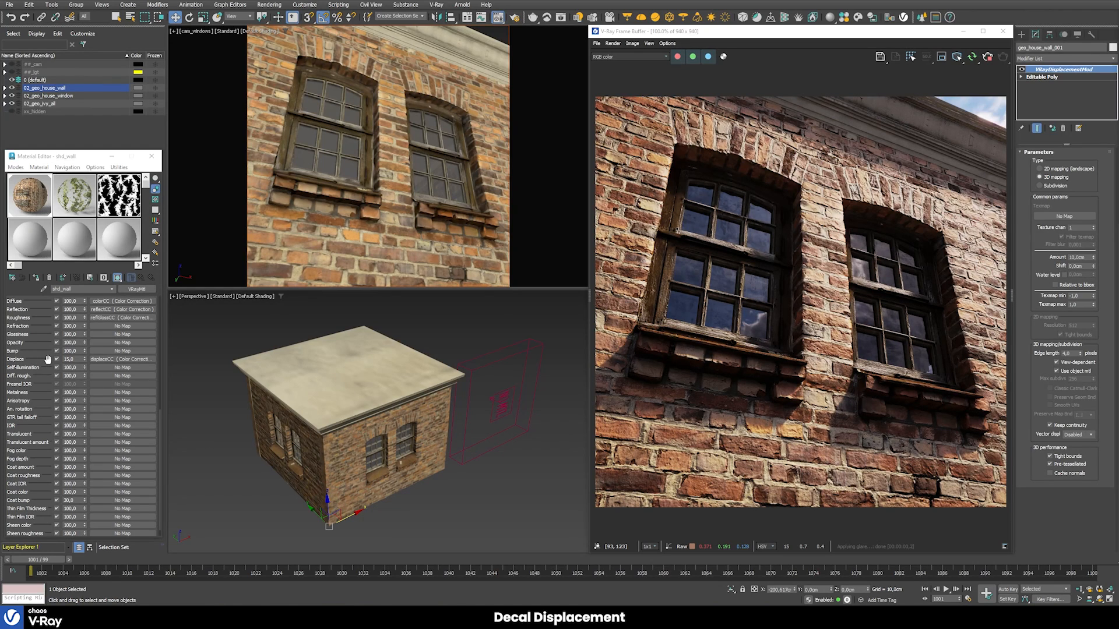
Step: Try a stronger displacement amount on the shd_wall material and restore it to 15
{"action": "double_click", "coordinate": [70, 359]}
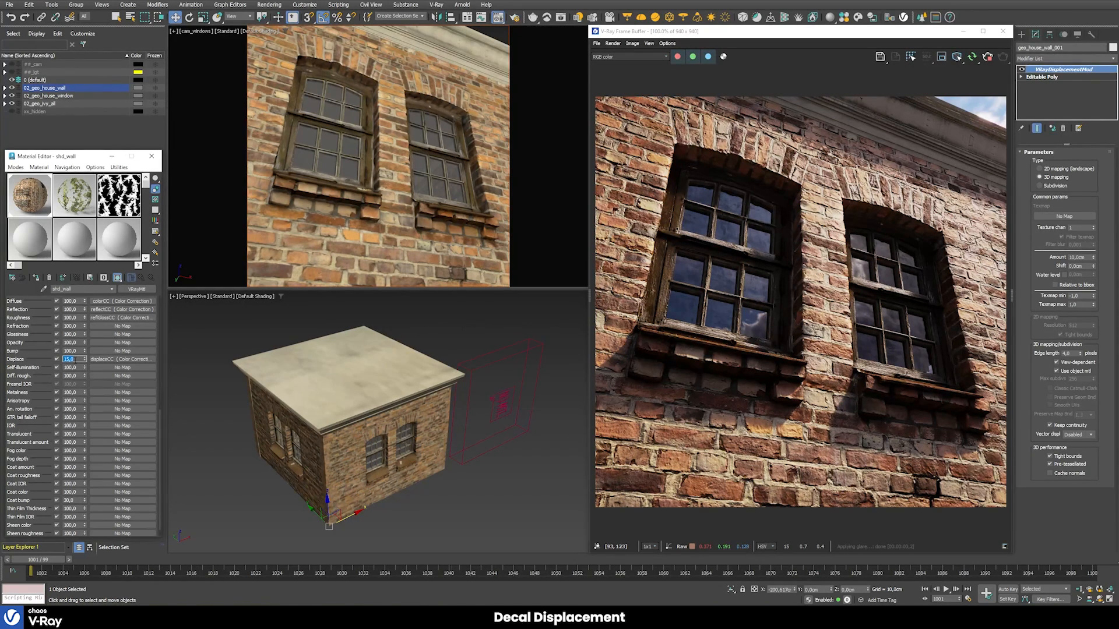
{"action": "key", "text": "Return"}
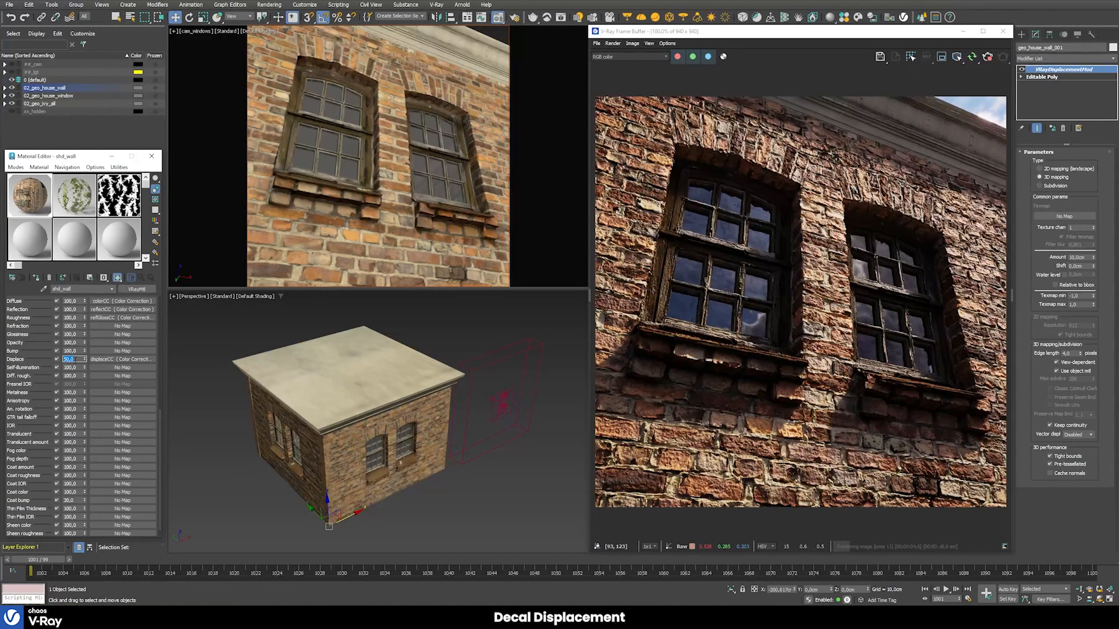
{"action": "type", "text": "15"}
{"action": "key", "text": "Return"}
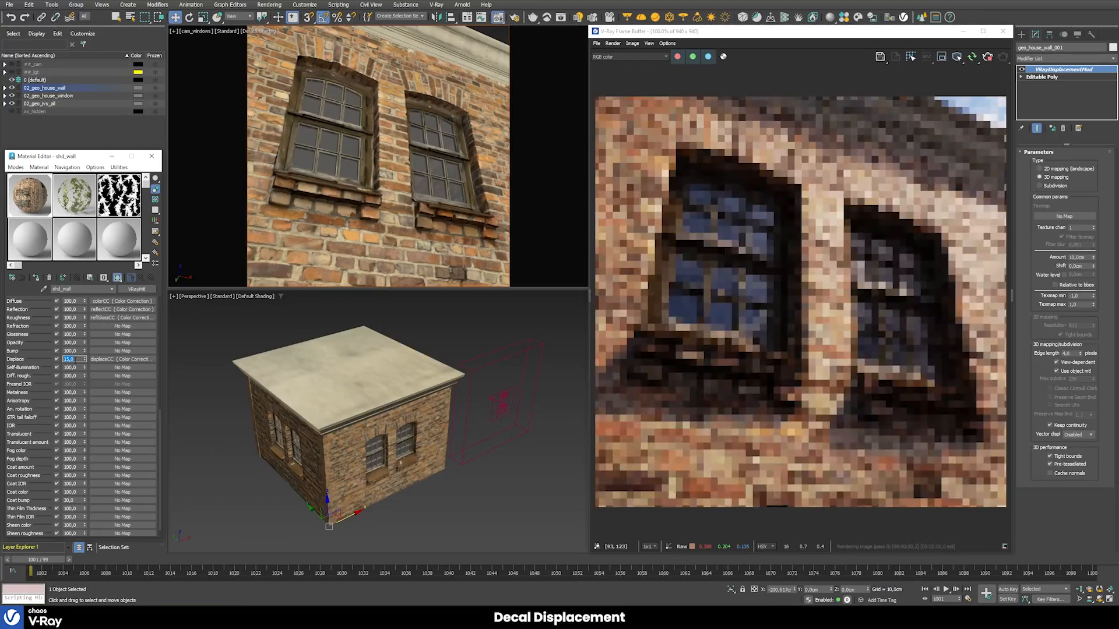
Step: Assign the shd_ivy material to the V-Ray decal beside the house and show the material's map list
{"action": "left_click", "coordinate": [493, 399]}
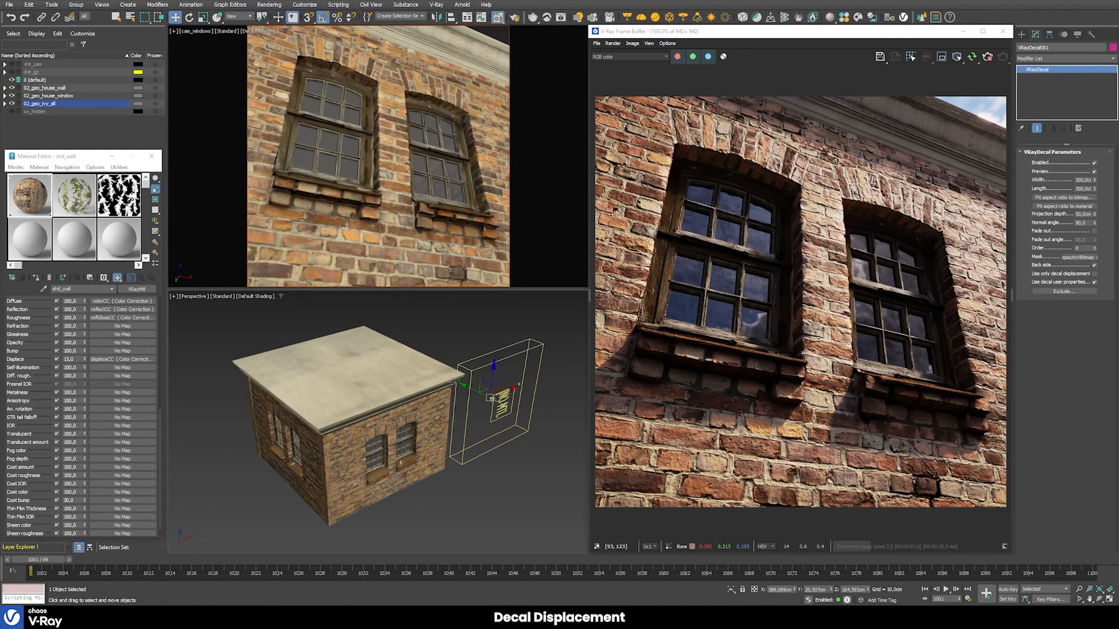
{"action": "left_click", "coordinate": [88, 195]}
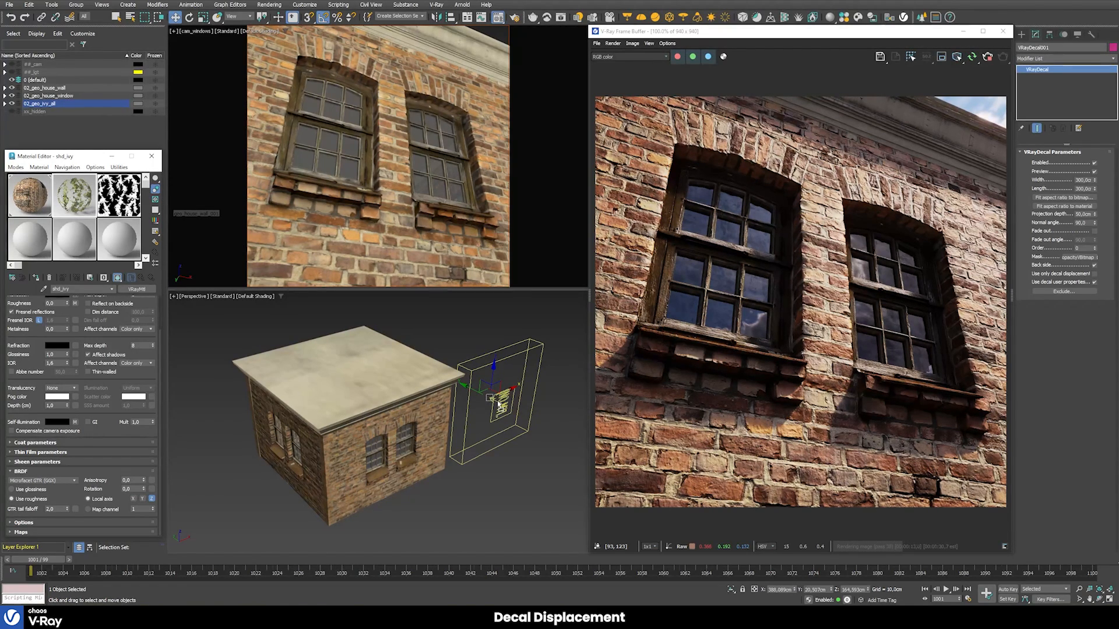
{"action": "left_click_drag", "start_coordinate": [498, 403], "coordinate": [498, 404]}
{"action": "left_click", "coordinate": [21, 533]}
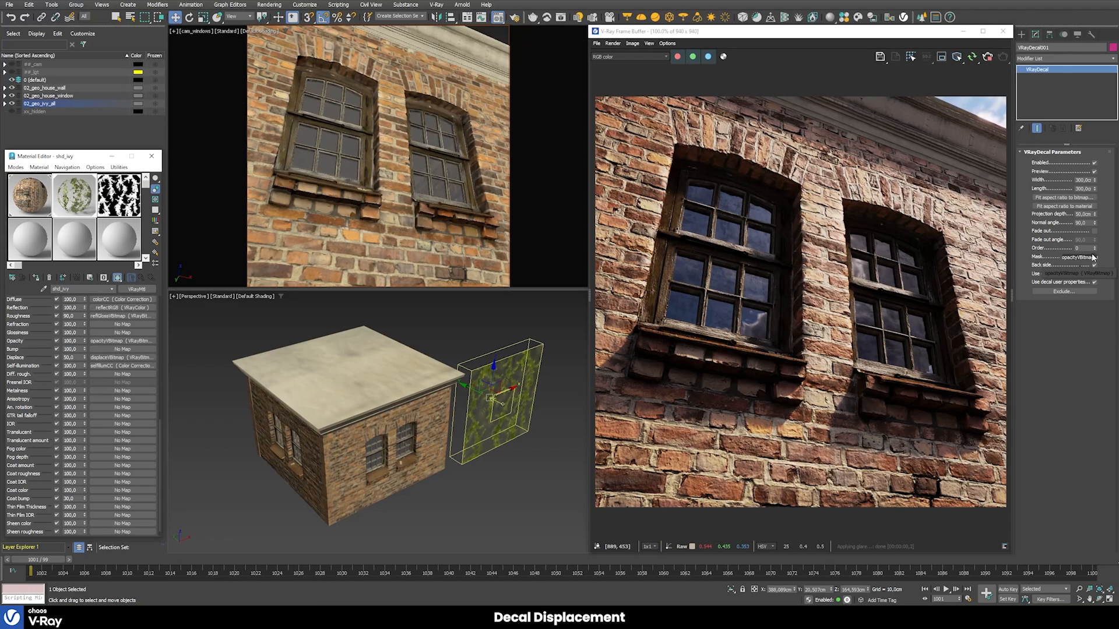
Step: Check the opacity bitmap used as the decal mask and move the ivy decal onto the house wall over the two windows
{"action": "left_click", "coordinate": [122, 199]}
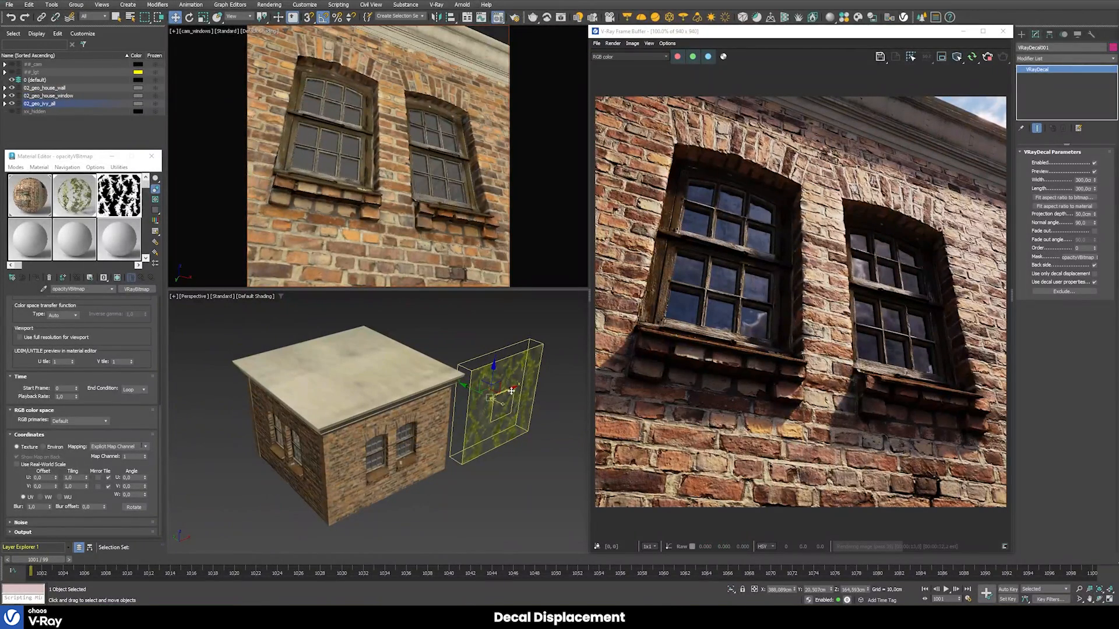
{"action": "left_click_drag", "start_coordinate": [510, 390], "coordinate": [389, 429]}
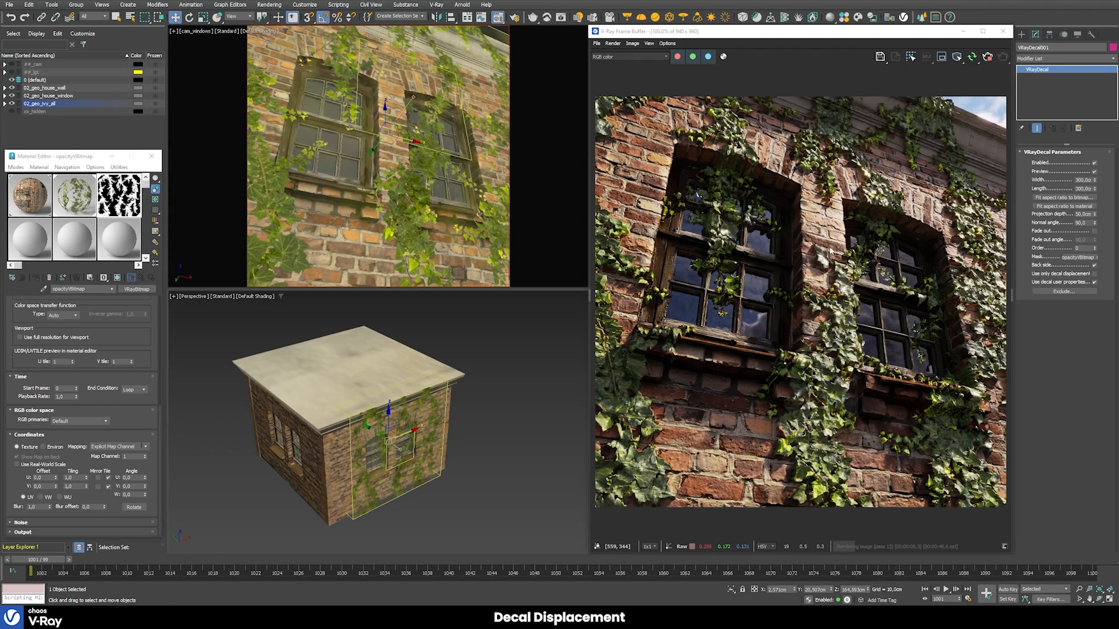
{"action": "scroll", "coordinate": [810, 267], "scroll_direction": "up", "scroll_amount": 1}
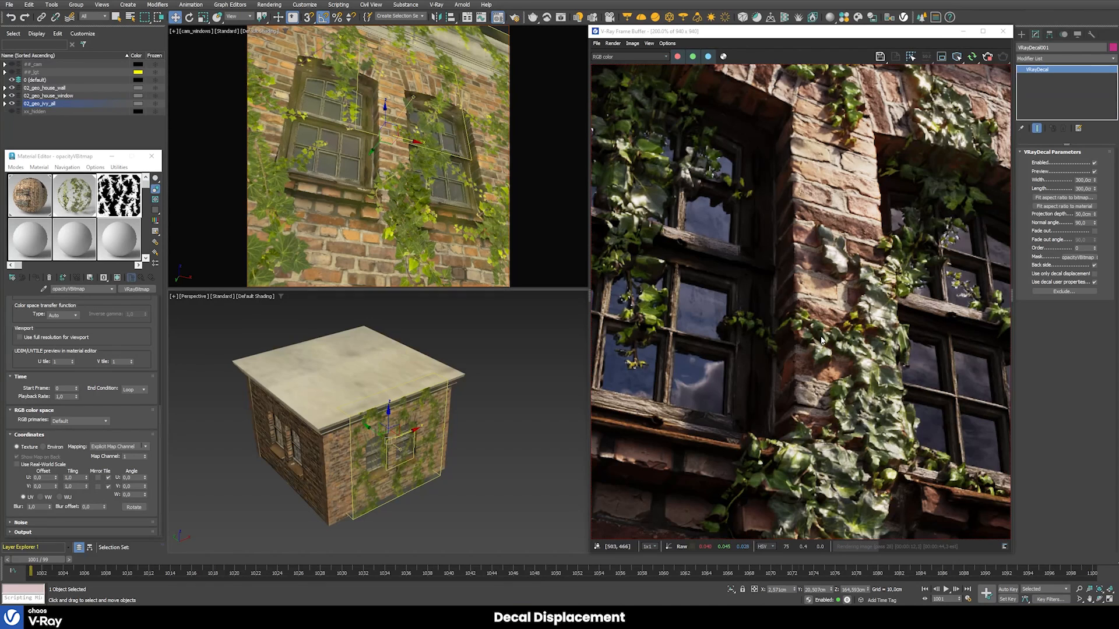
{"action": "scroll", "coordinate": [820, 341], "scroll_direction": "down", "scroll_amount": 1}
Step: Disable the shd_ivy displacement map to compare the decal in the render, and enable it again
{"action": "left_click", "coordinate": [74, 197]}
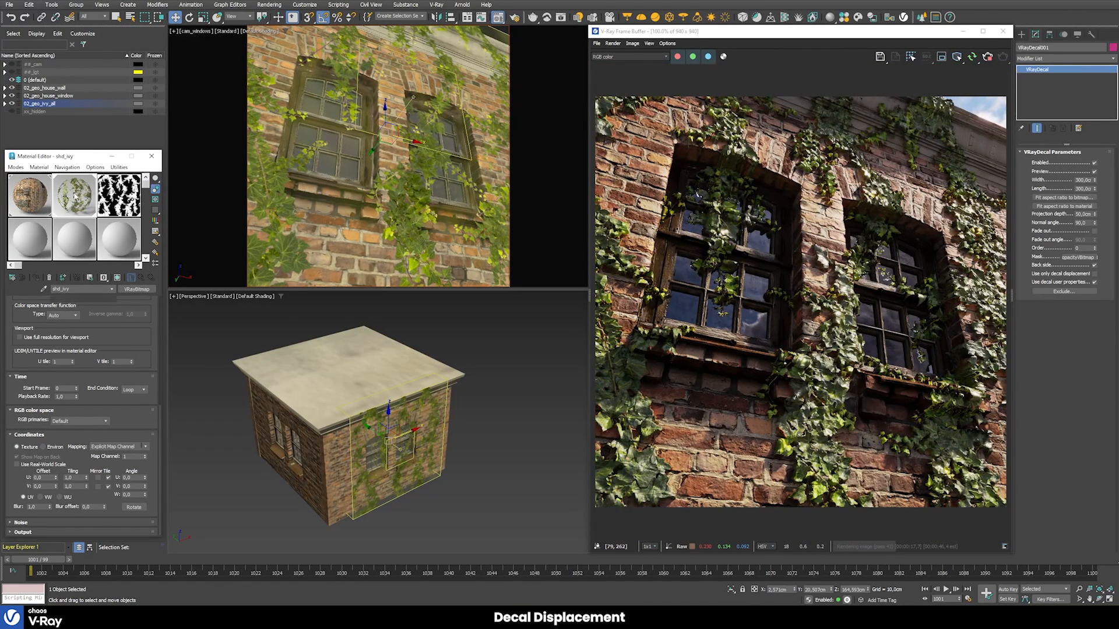
{"action": "left_click", "coordinate": [22, 531]}
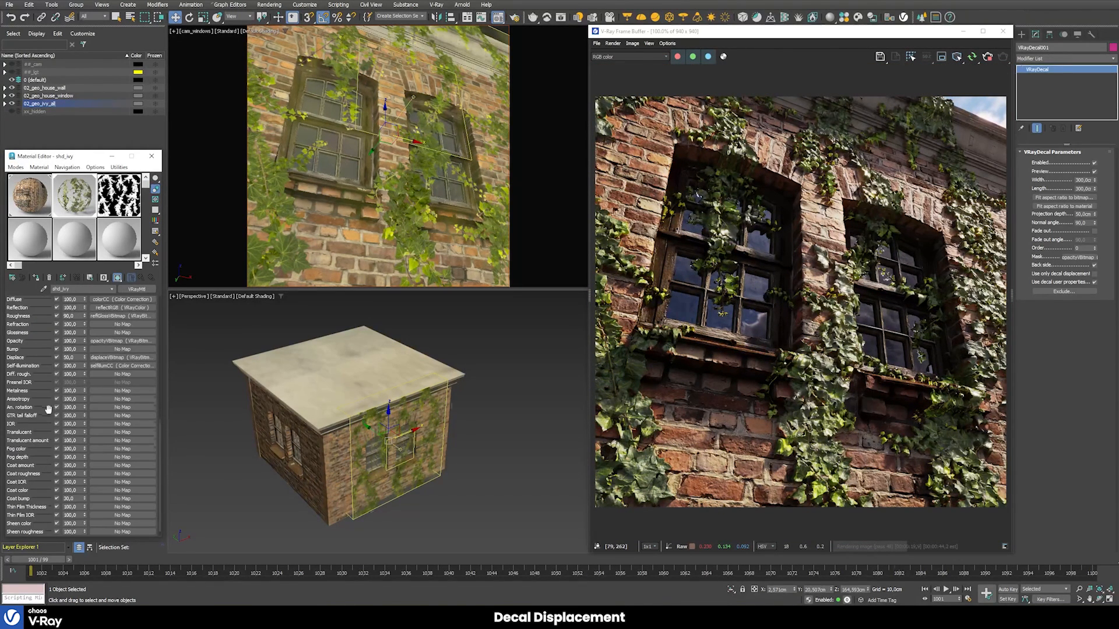
{"action": "left_click", "coordinate": [56, 358]}
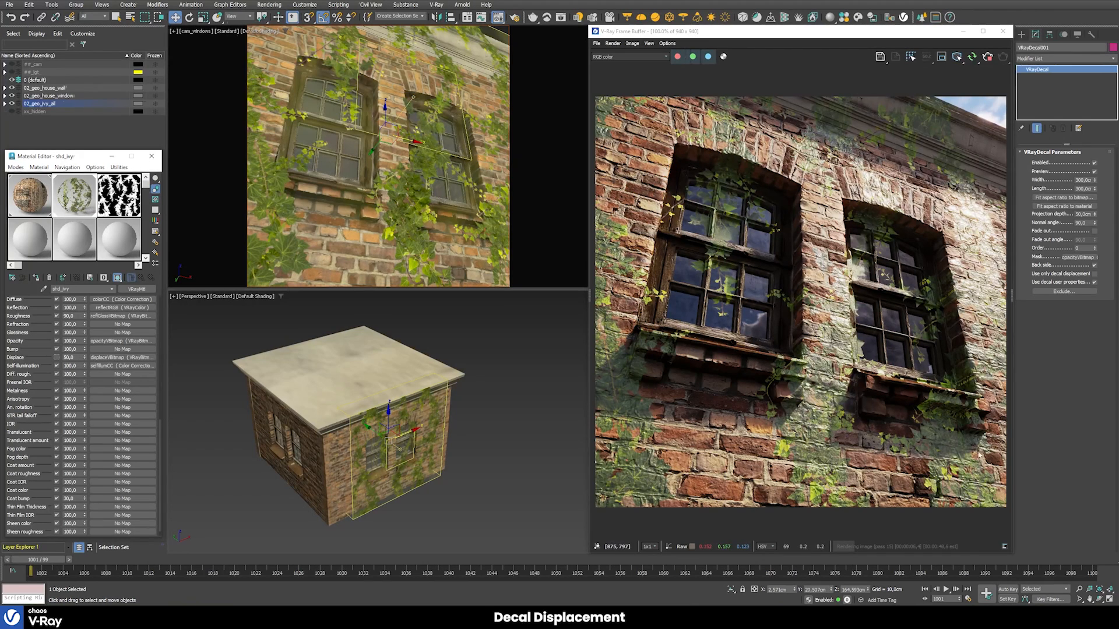
{"action": "left_click", "coordinate": [57, 358]}
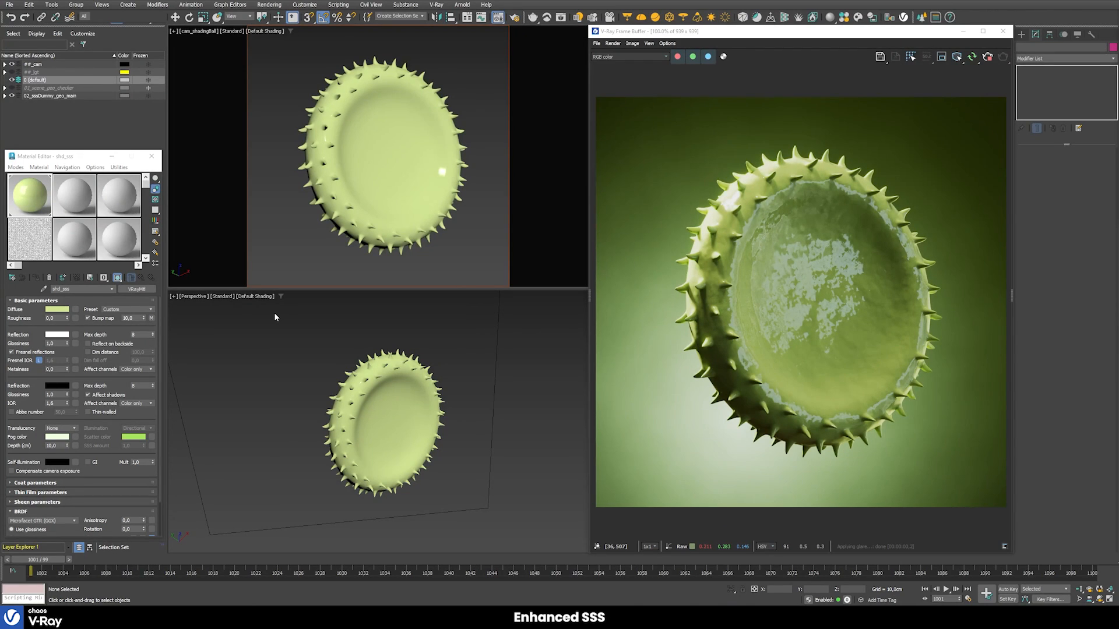
Step: Set the shd_sss material's translucency to SSS and its illumination to Uniform
{"action": "left_click", "coordinate": [64, 429]}
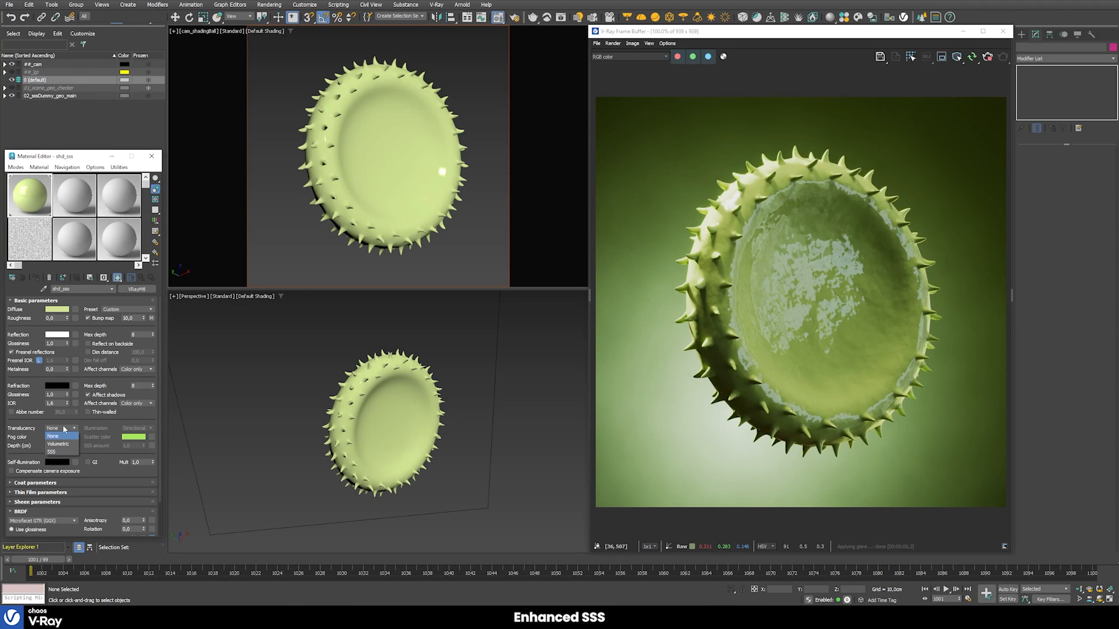
{"action": "left_click", "coordinate": [58, 438]}
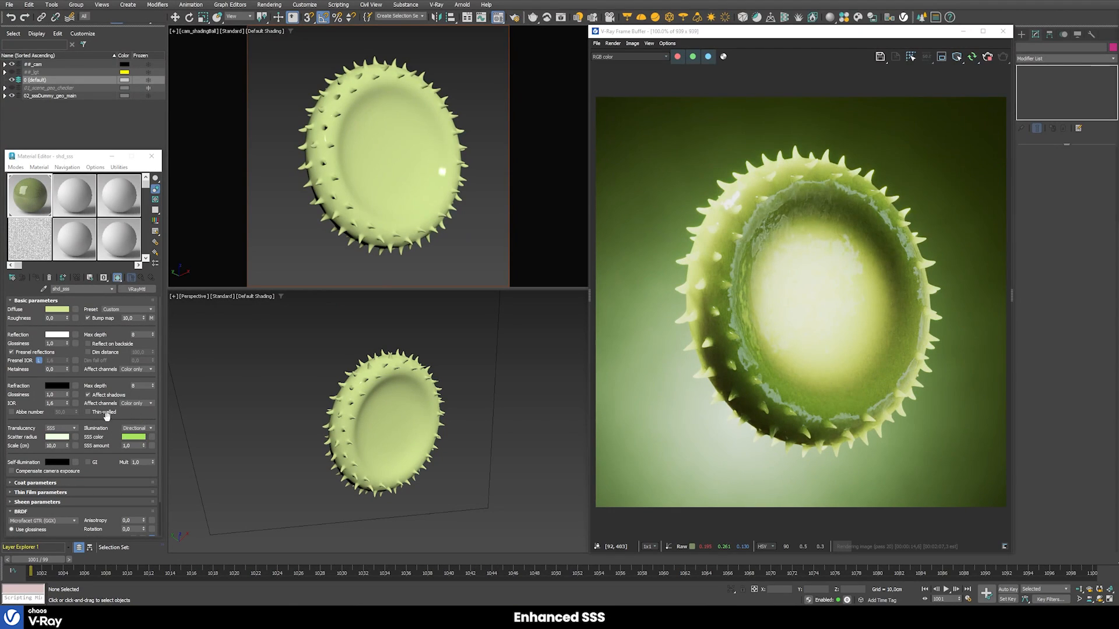
{"action": "left_click", "coordinate": [147, 430]}
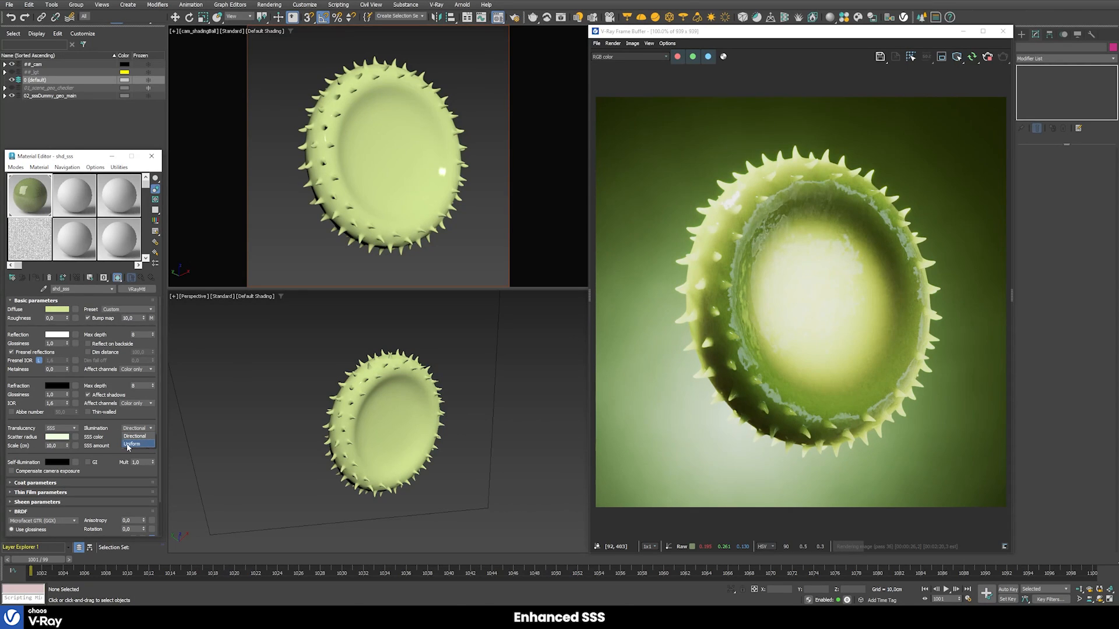
{"action": "left_click", "coordinate": [130, 444]}
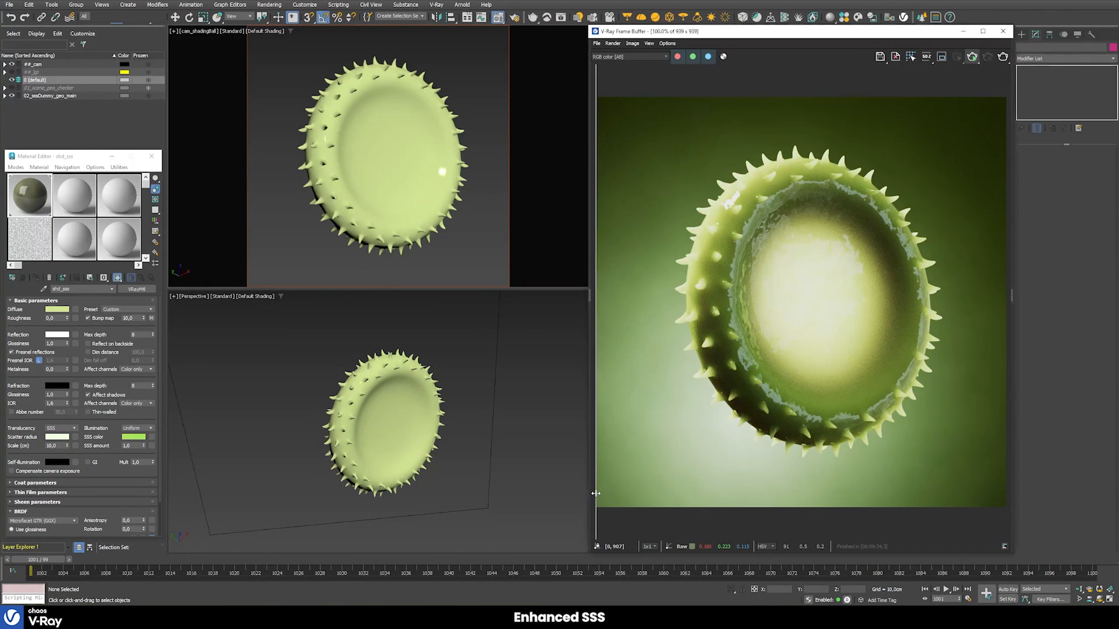
Step: Compare the directional and uniform SSS renders by sweeping the A/B divider across the spiky object
{"action": "left_click_drag", "start_coordinate": [596, 494], "coordinate": [1070, 501]}
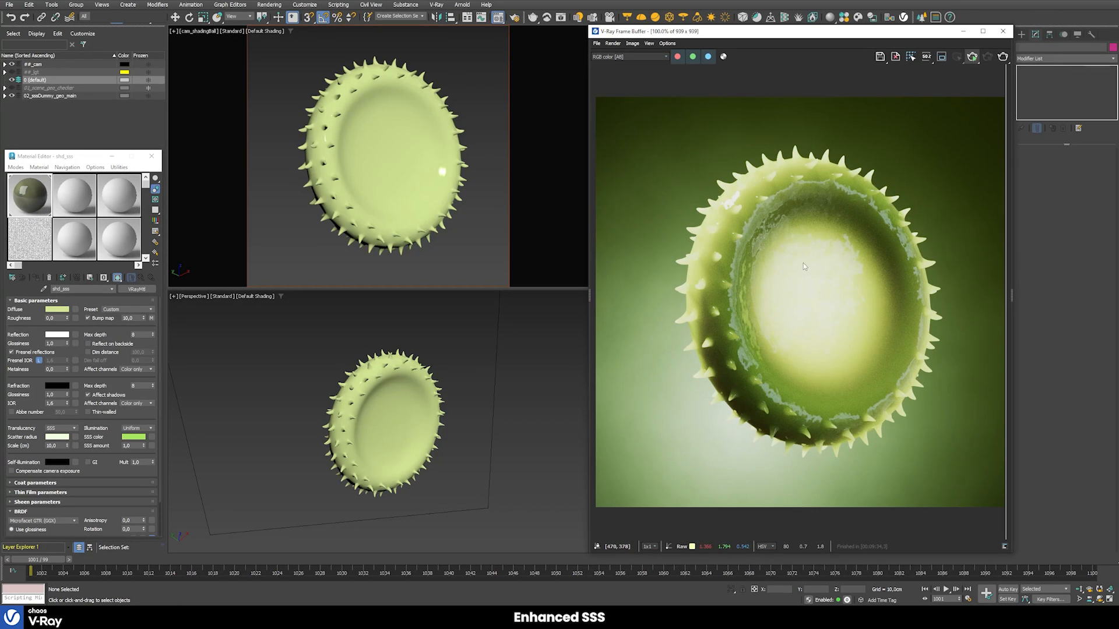
{"action": "left_click_drag", "start_coordinate": [1004, 461], "coordinate": [839, 303]}
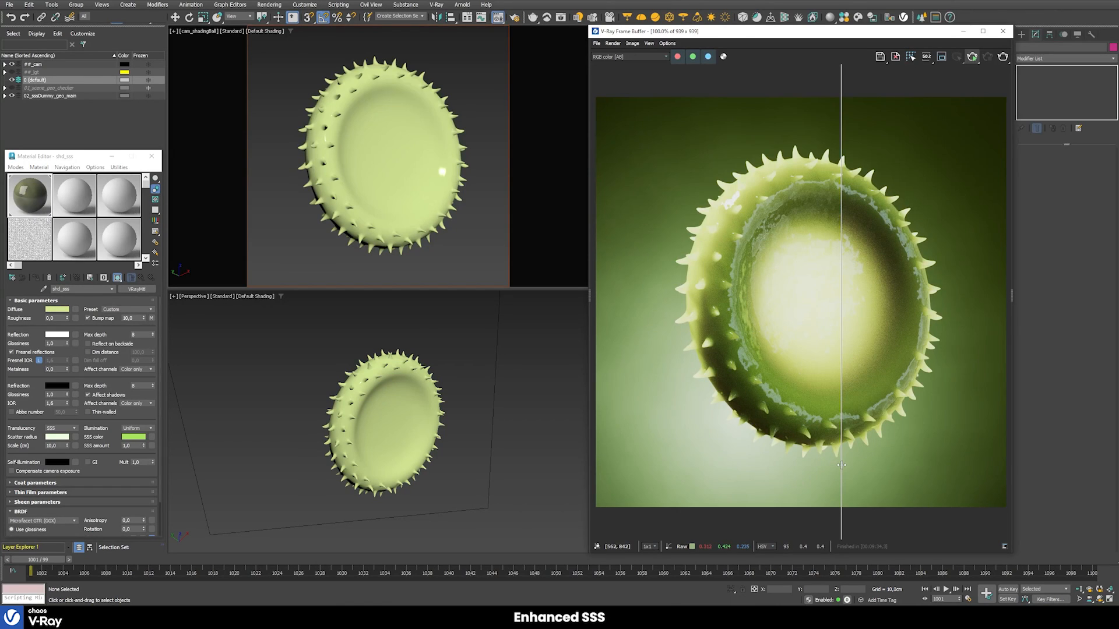
{"action": "left_click_drag", "start_coordinate": [841, 466], "coordinate": [1004, 454]}
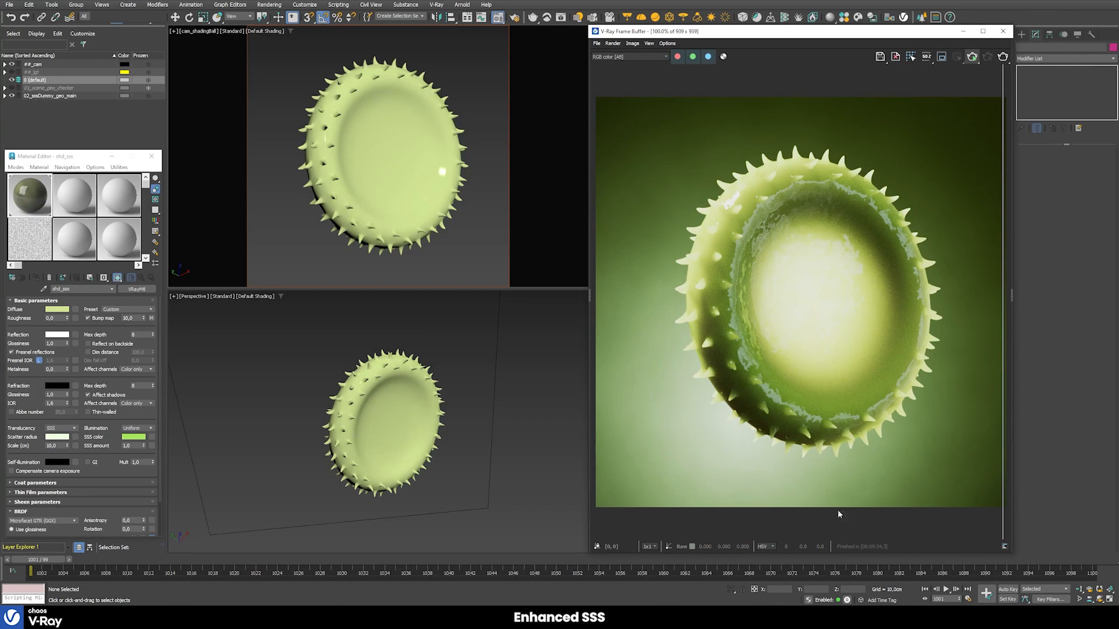
{"action": "left_click_drag", "start_coordinate": [1002, 482], "coordinate": [594, 483]}
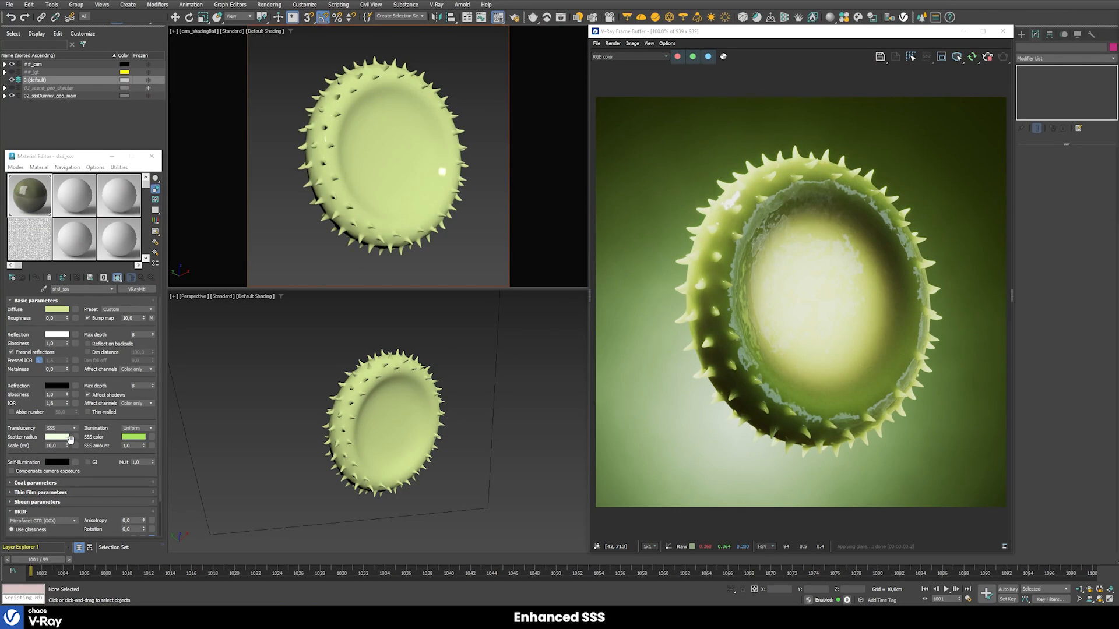
Step: Assign the veins noise map as an instance to the SSS scale of the shd_sss material
{"action": "left_click", "coordinate": [36, 251]}
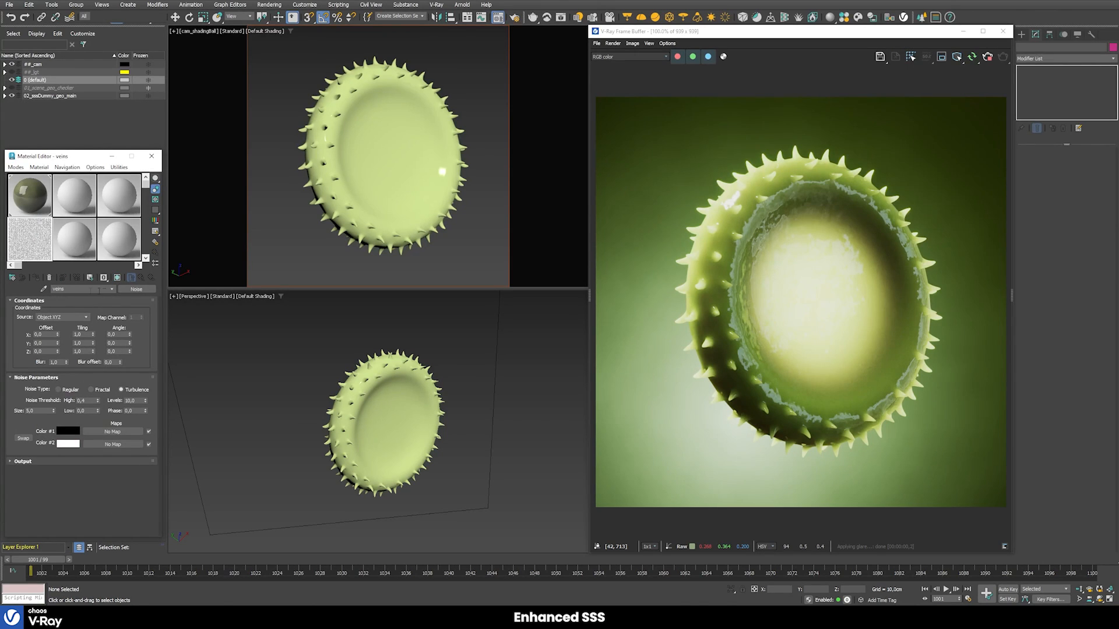
{"action": "left_click", "coordinate": [26, 204]}
{"action": "left_click_drag", "start_coordinate": [41, 242], "coordinate": [77, 446]}
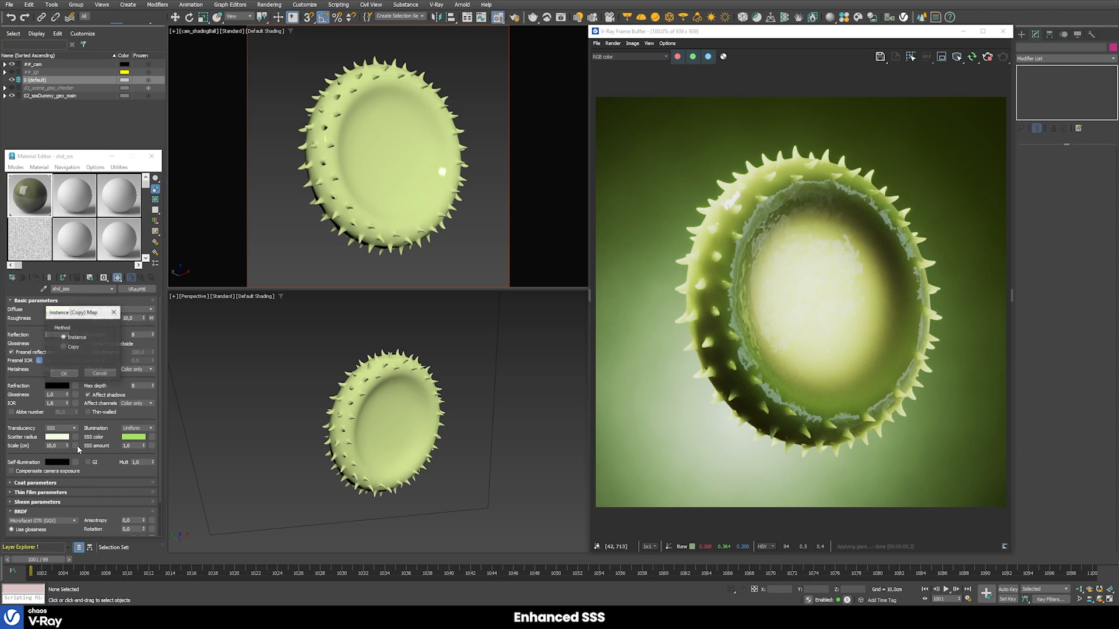
{"action": "left_click", "coordinate": [69, 373]}
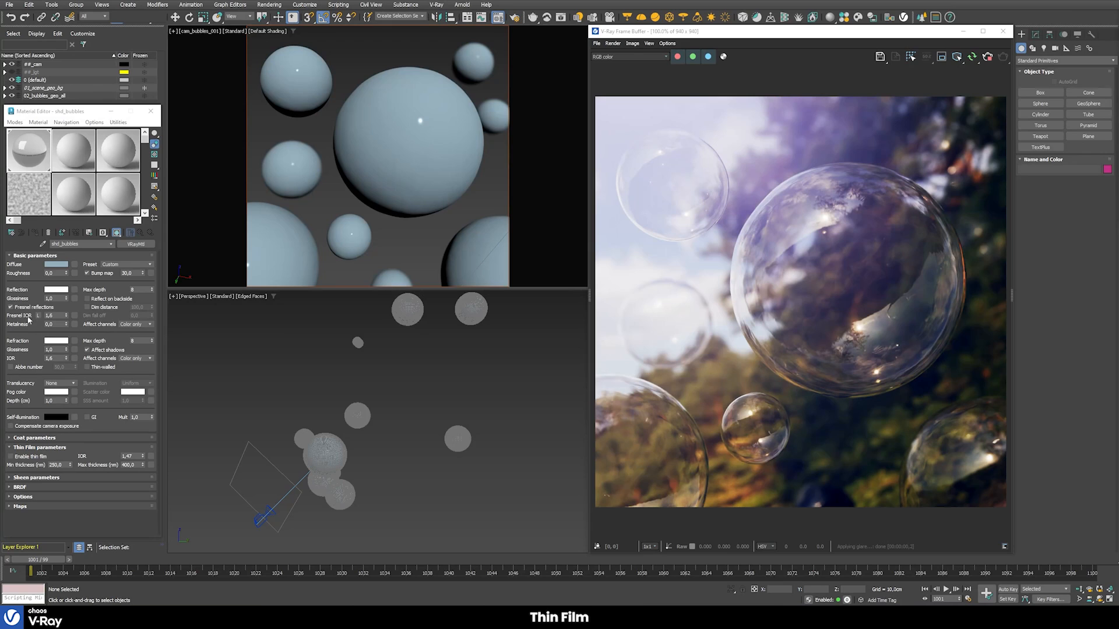
Step: Set the shd_bubbles material's Fresnel IOR to 1.0 and enable its thin film layer
{"action": "left_click", "coordinate": [58, 315]}
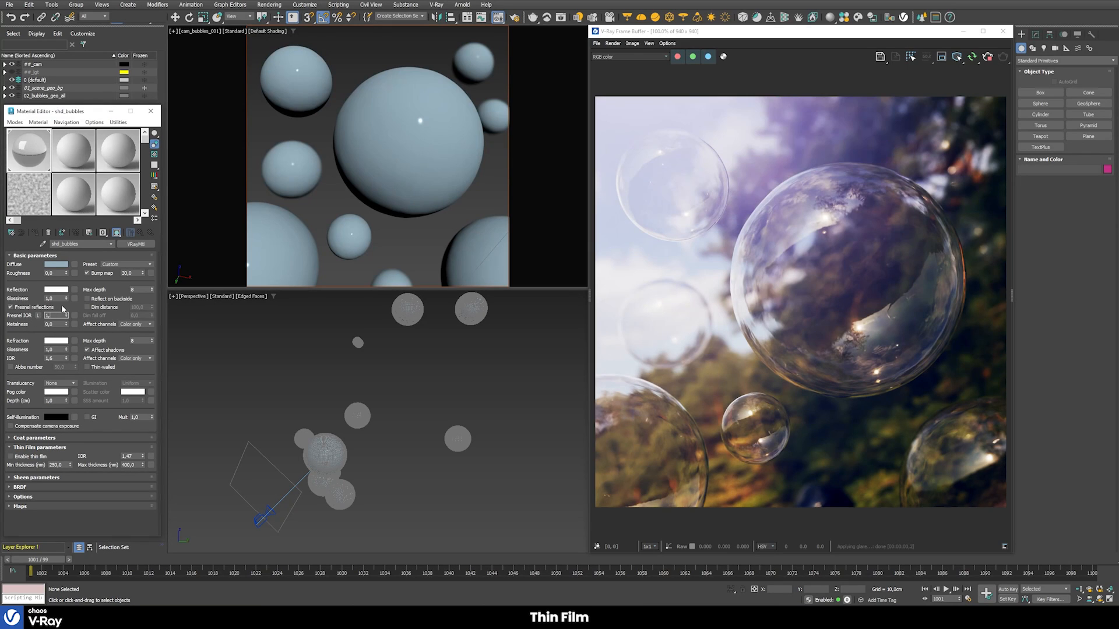
{"action": "key", "text": "Return"}
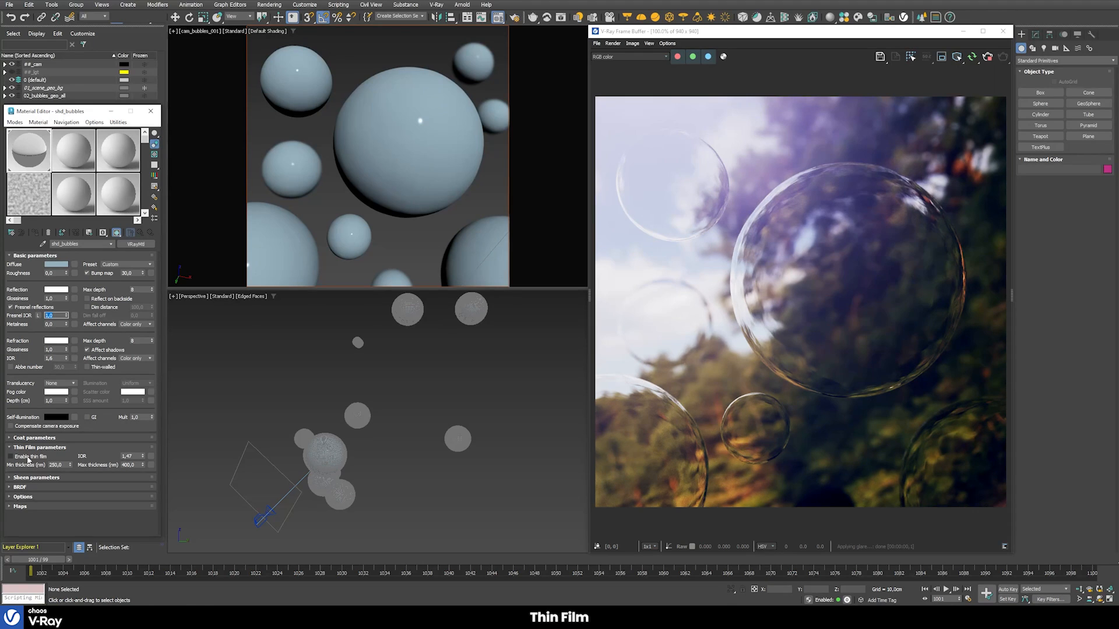
{"action": "left_click", "coordinate": [27, 458]}
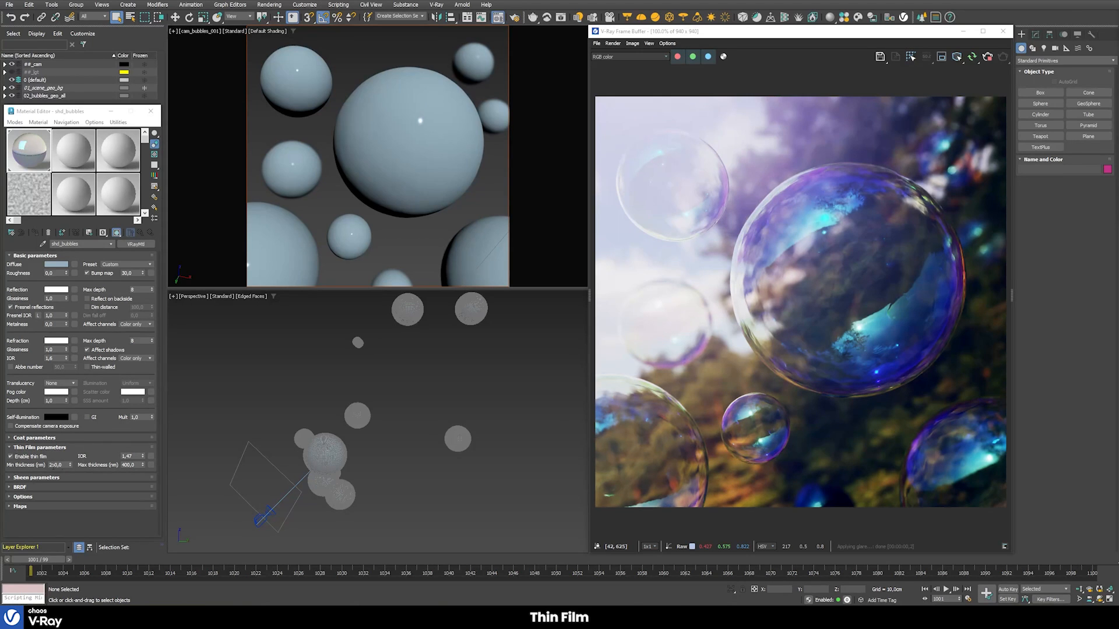
Step: Set the thin film minimum thickness to 537.5 nm and the maximum thickness to 690 nm
{"action": "left_click_drag", "start_coordinate": [71, 466], "coordinate": [72, 398]}
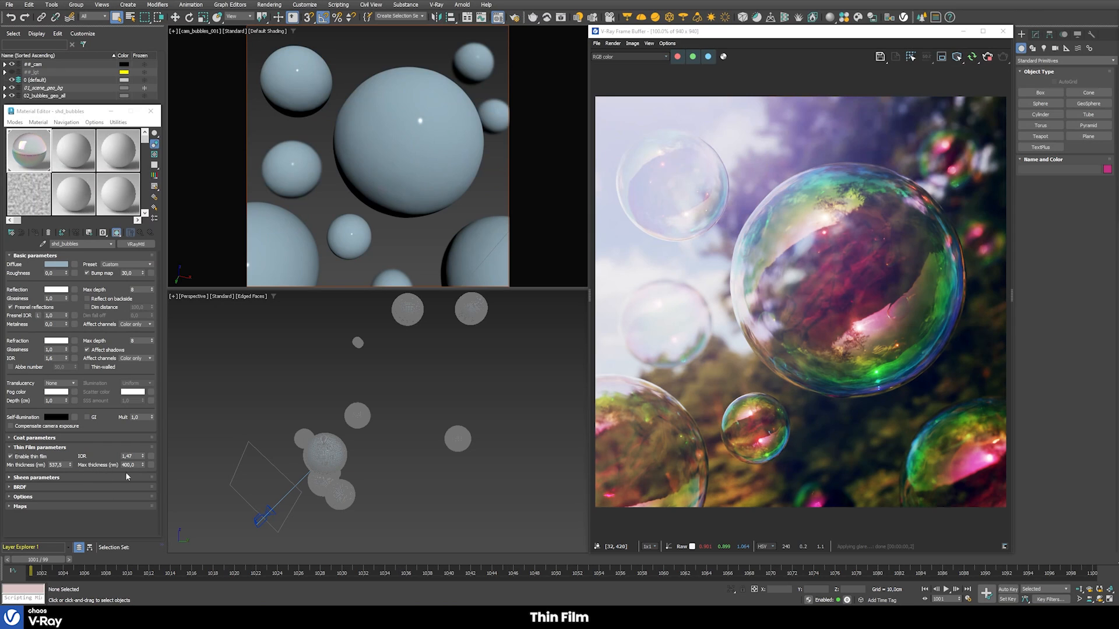
{"action": "left_click_drag", "start_coordinate": [142, 465], "coordinate": [147, 372]}
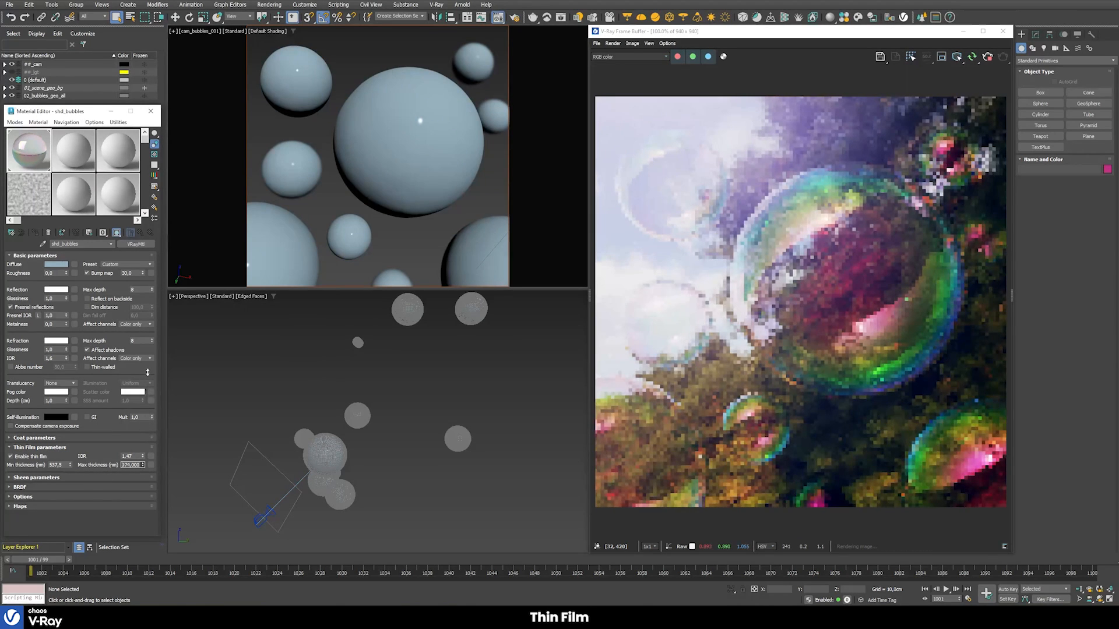
{"action": "left_click_drag", "start_coordinate": [145, 459], "coordinate": [148, 296]}
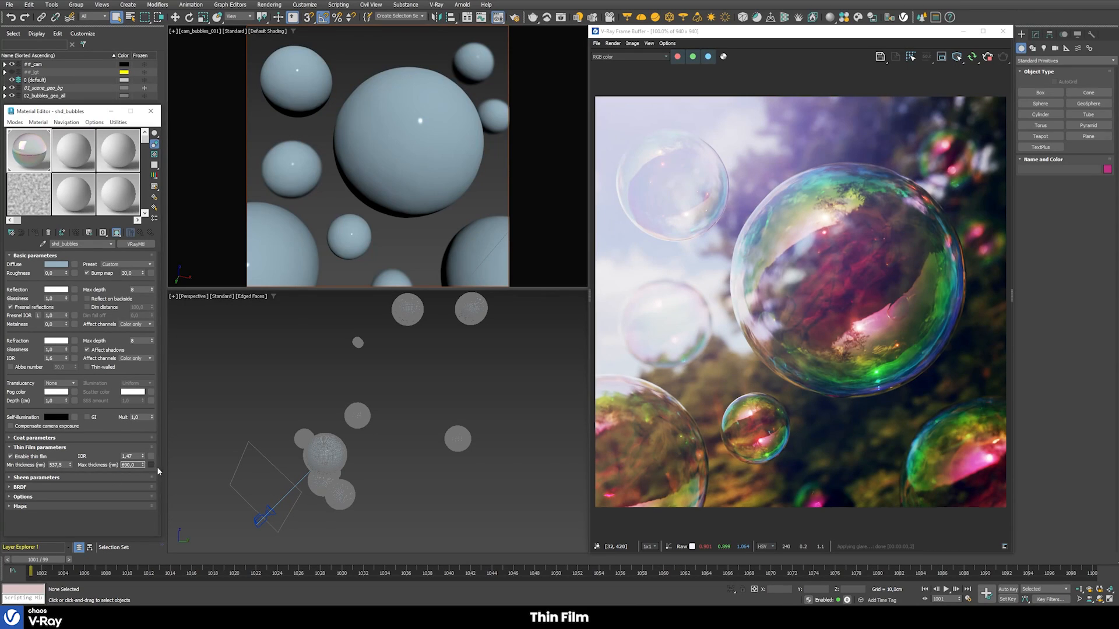
{"action": "type", "text": "690"}
{"action": "key", "text": "Return"}
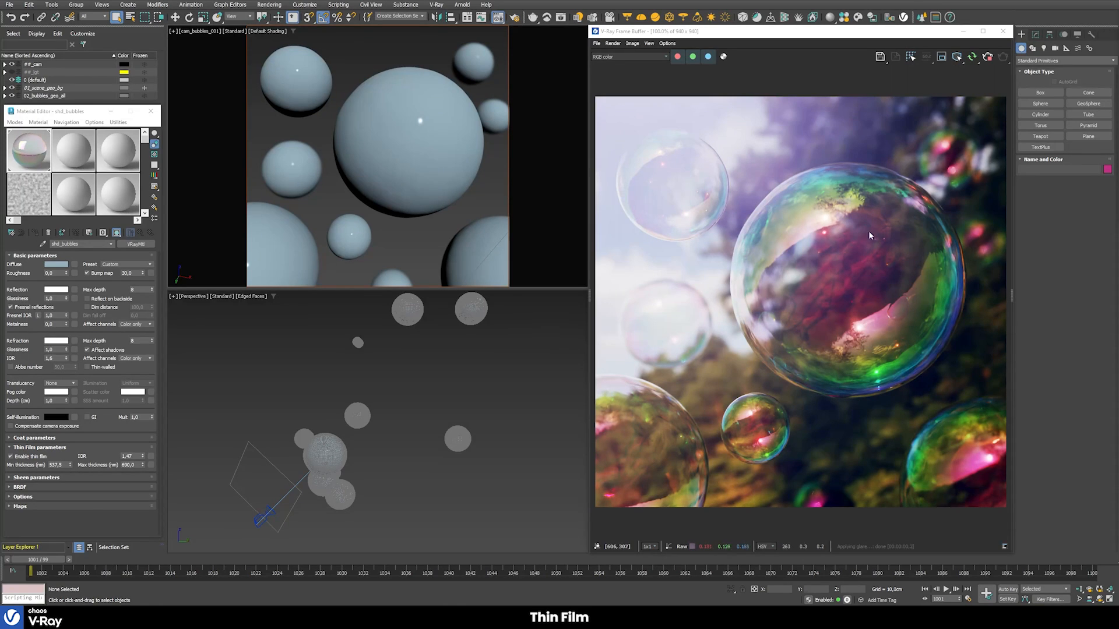
Step: Copy the noise map and paste it as an instance into the shd_bubbles material's thin film thickness slot
{"action": "left_click", "coordinate": [39, 195]}
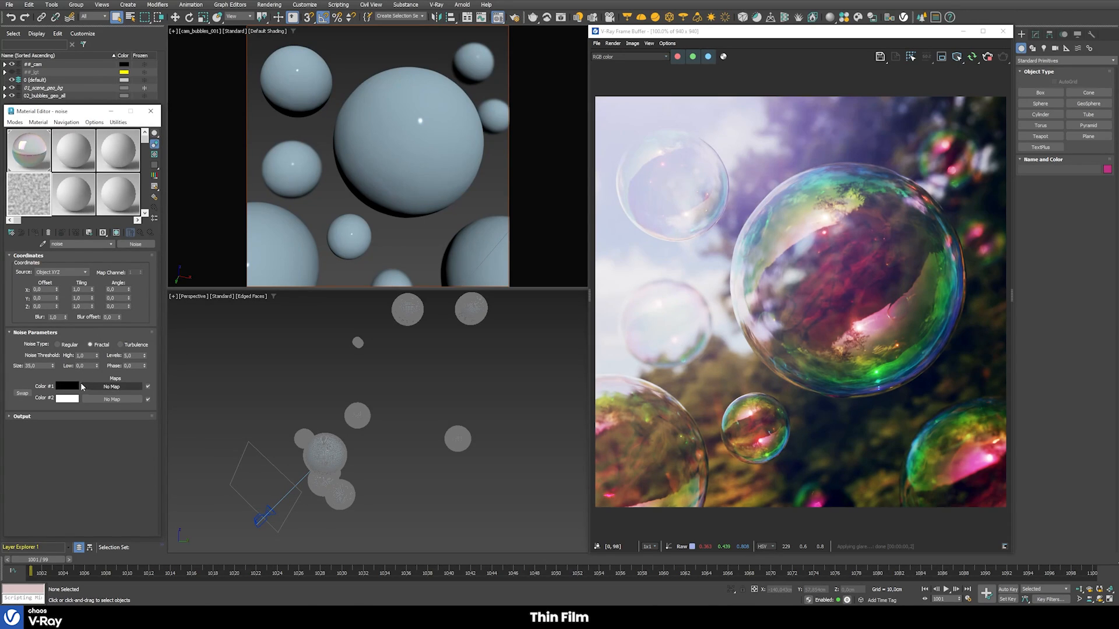
{"action": "right_click", "coordinate": [130, 245]}
{"action": "left_click", "coordinate": [149, 259]}
{"action": "left_click", "coordinate": [32, 161]}
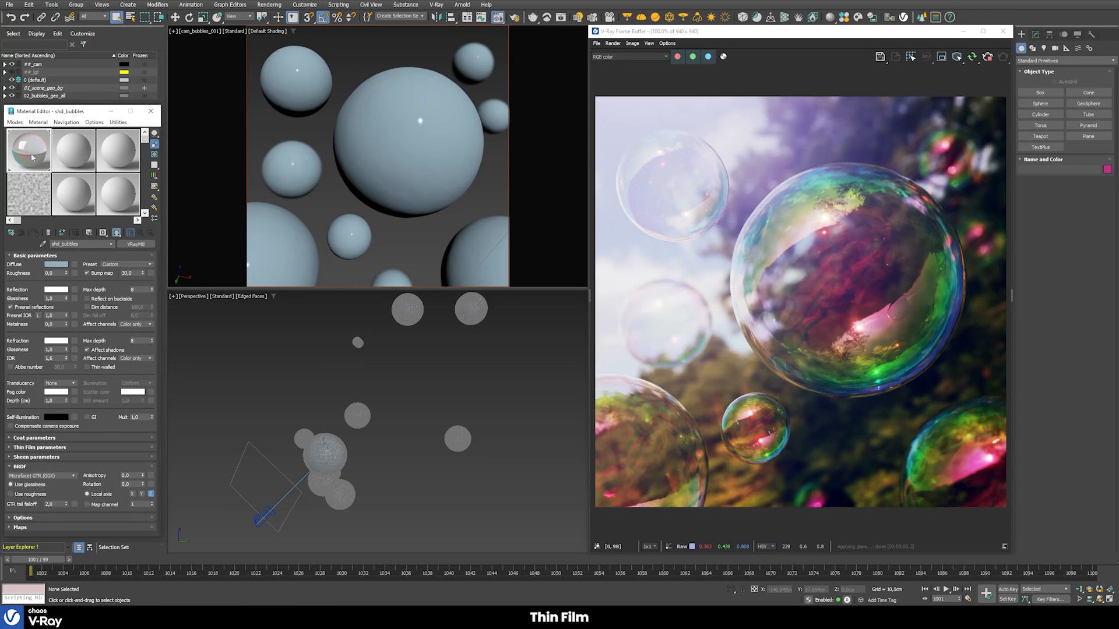
{"action": "left_click", "coordinate": [34, 448]}
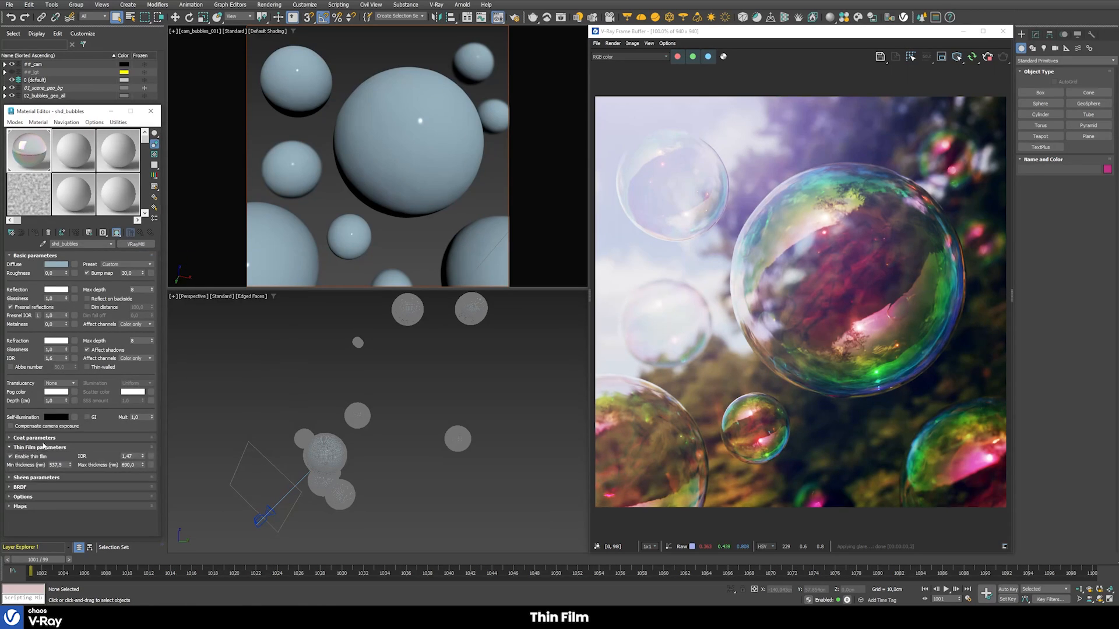
{"action": "right_click", "coordinate": [150, 465]}
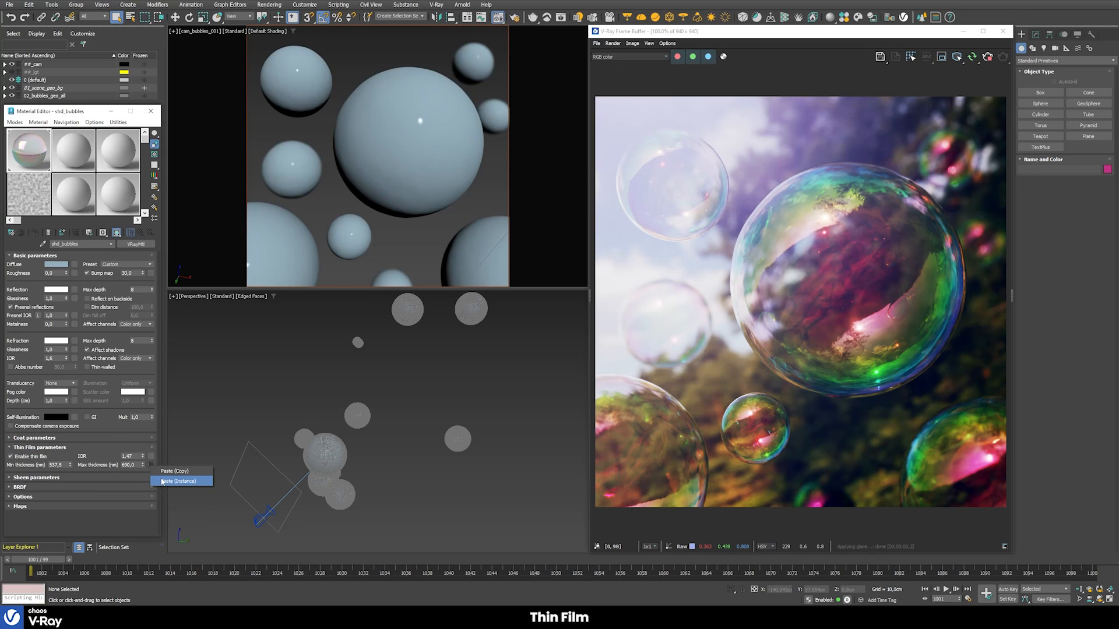
{"action": "left_click", "coordinate": [160, 479]}
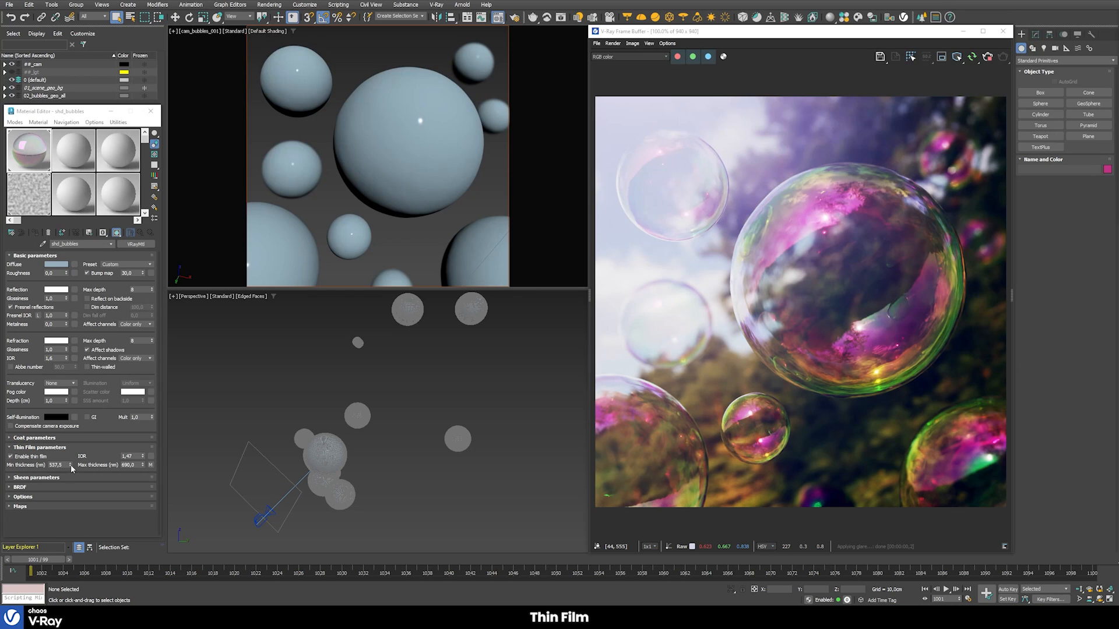
Step: Set the thin film thickness range to 234 nm minimum and 879.4 nm maximum, and raise the Fresnel IOR slightly
{"action": "left_click_drag", "start_coordinate": [71, 464], "coordinate": [66, 484]}
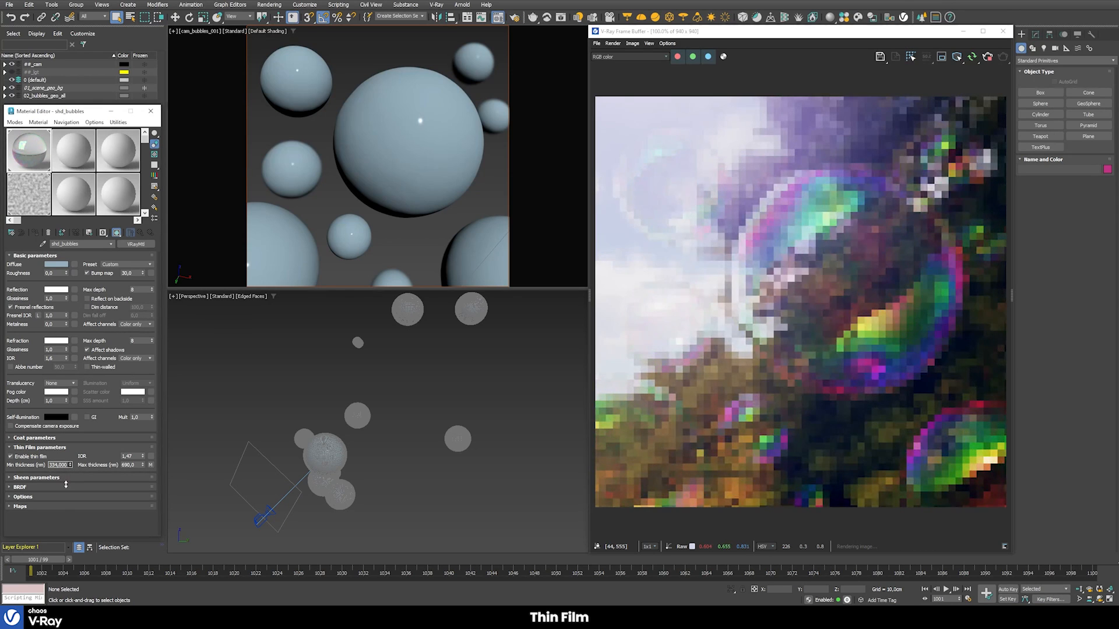
{"action": "left_click", "coordinate": [144, 463]}
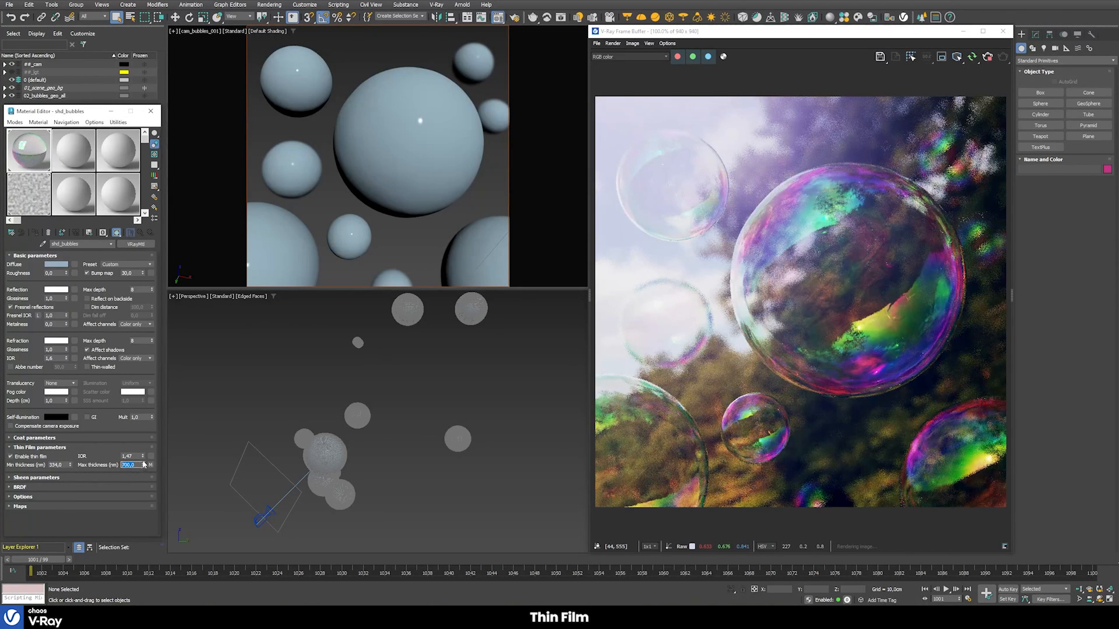
{"action": "left_click_drag", "start_coordinate": [144, 465], "coordinate": [144, 448]}
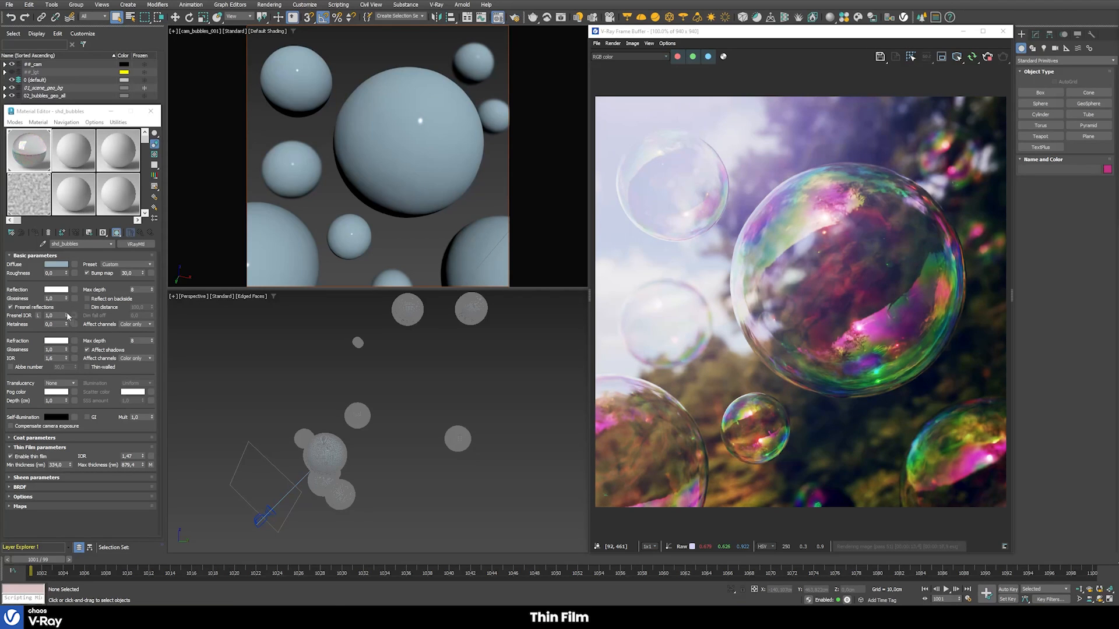
{"action": "left_click_drag", "start_coordinate": [67, 316], "coordinate": [67, 312]}
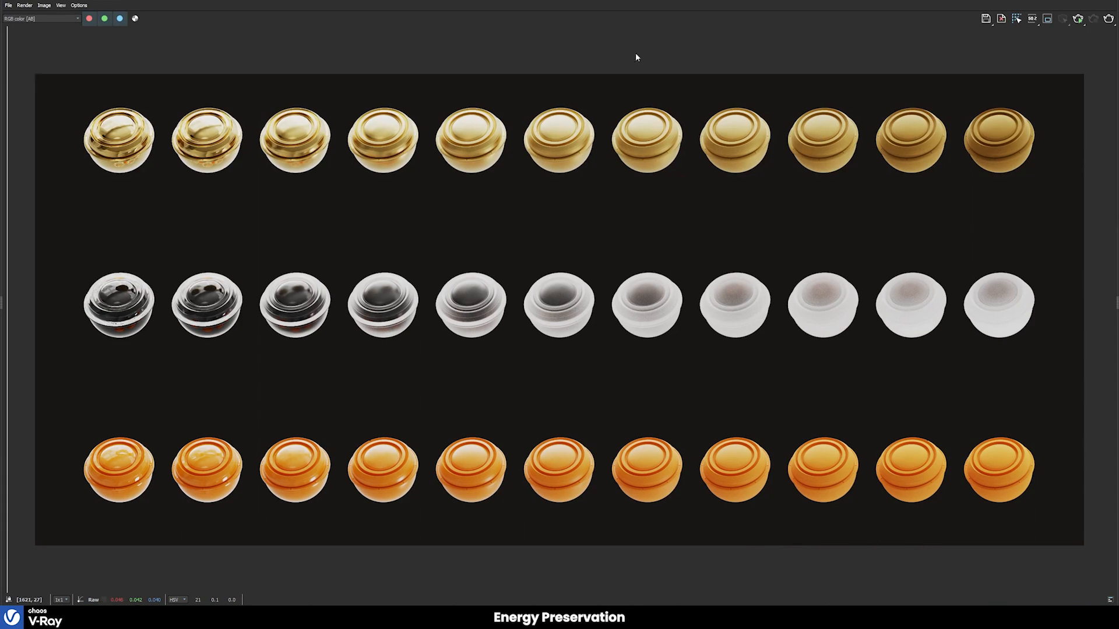
Step: Compare the two energy preservation renders by sweeping the A/B divider across the rows of gold, glass and orange objects
{"action": "left_click_drag", "start_coordinate": [8, 184], "coordinate": [1073, 283]}
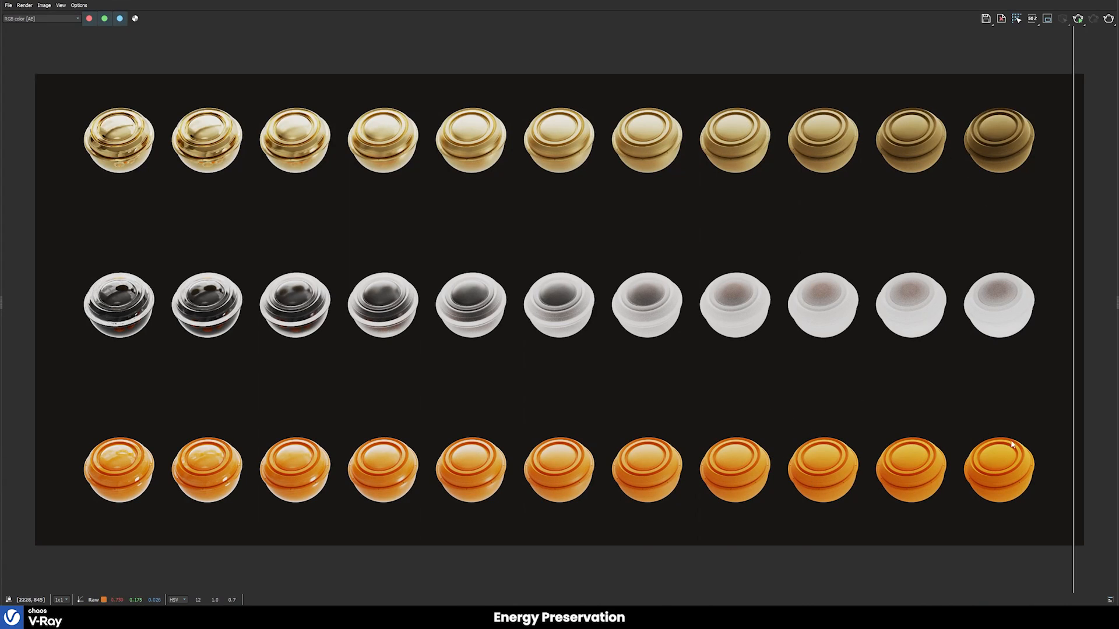
{"action": "left_click_drag", "start_coordinate": [1074, 436], "coordinate": [3, 329]}
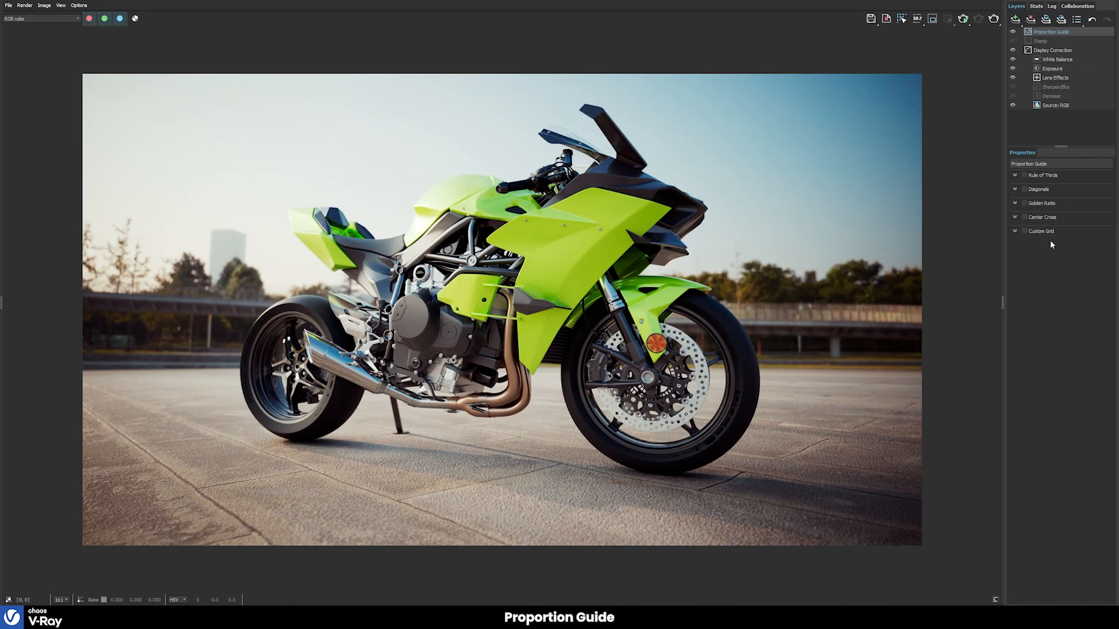
Step: Try the Rule of Thirds guide with a muted green line color, cancel the color change and turn the guide off
{"action": "left_click", "coordinate": [1025, 174]}
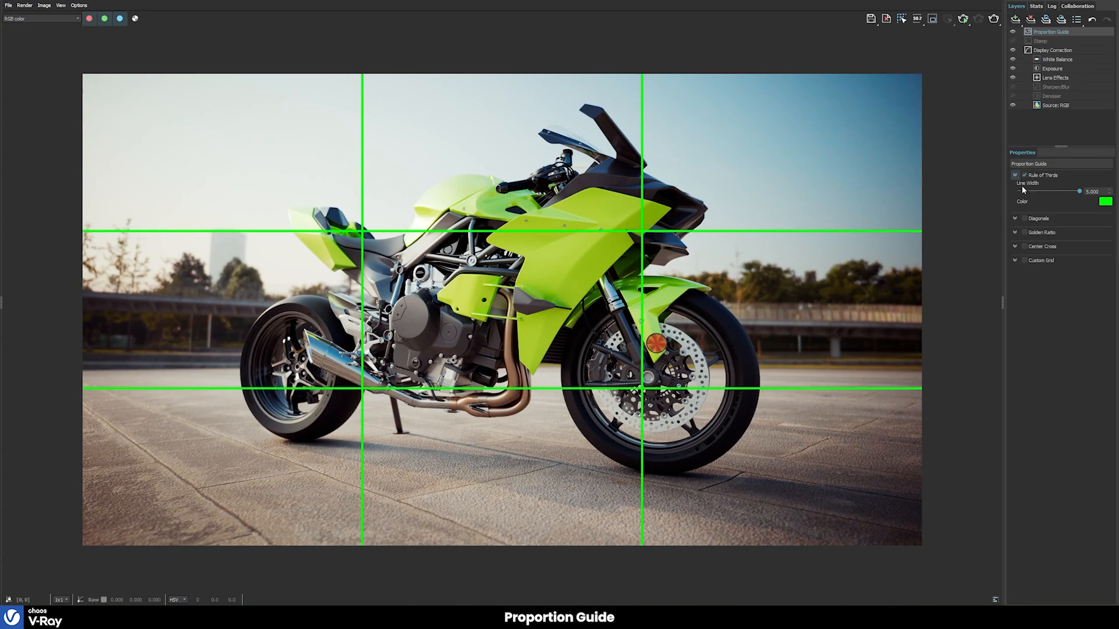
{"action": "left_click_drag", "start_coordinate": [1059, 190], "coordinate": [1109, 193]}
{"action": "left_click", "coordinate": [1106, 201]}
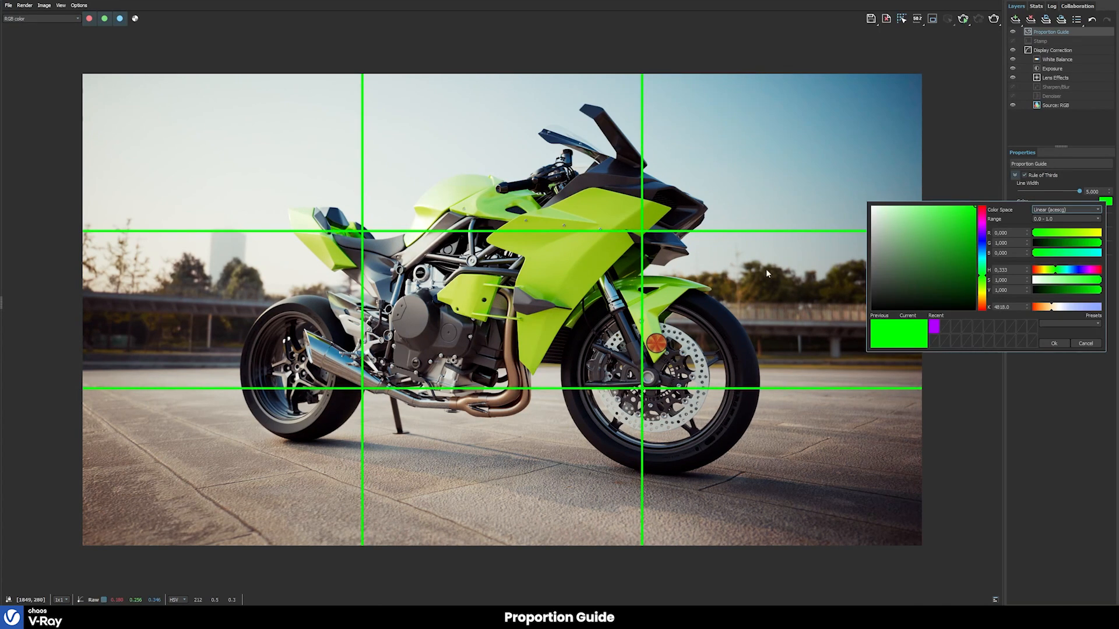
{"action": "left_click_drag", "start_coordinate": [926, 295], "coordinate": [913, 249]}
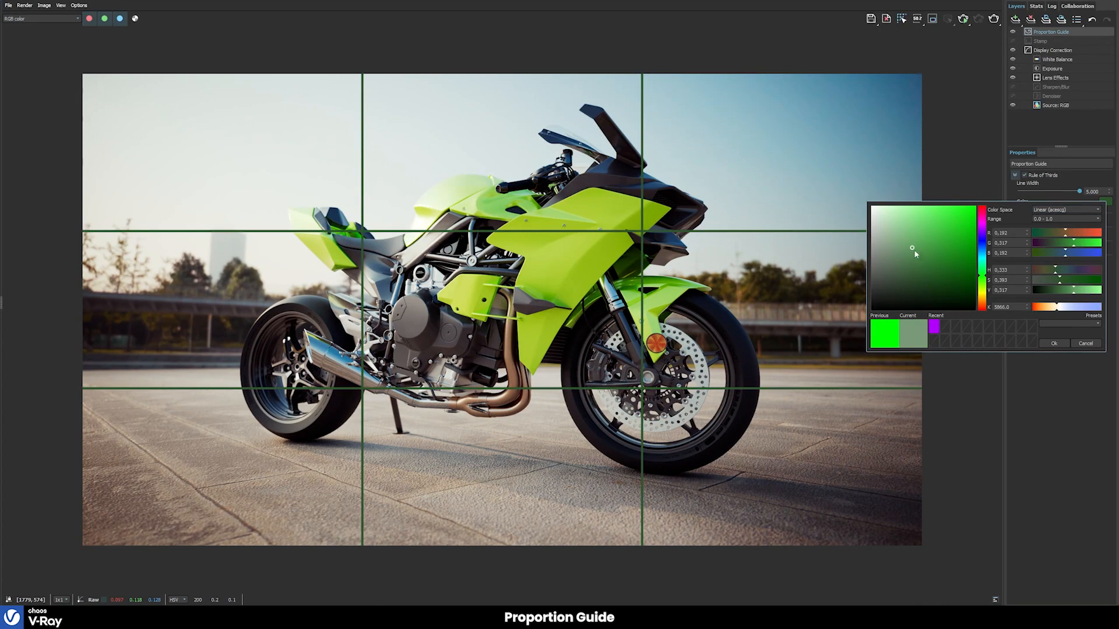
{"action": "left_click", "coordinate": [1086, 343]}
{"action": "left_click", "coordinate": [1025, 176]}
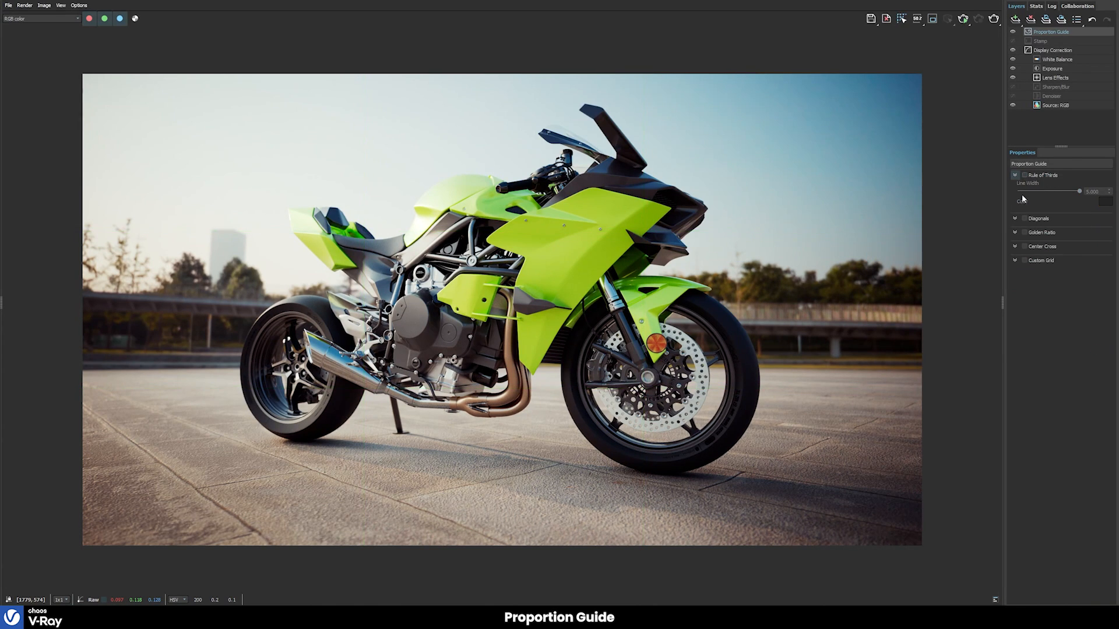
Step: Preview the Diagonals, Golden Ratio and Center Cross guides on the motorcycle render, turning each one off again
{"action": "left_click", "coordinate": [1025, 218]}
{"action": "left_click", "coordinate": [1025, 218]}
{"action": "left_click", "coordinate": [1025, 232]}
{"action": "left_click", "coordinate": [1025, 232]}
{"action": "left_click", "coordinate": [1026, 246]}
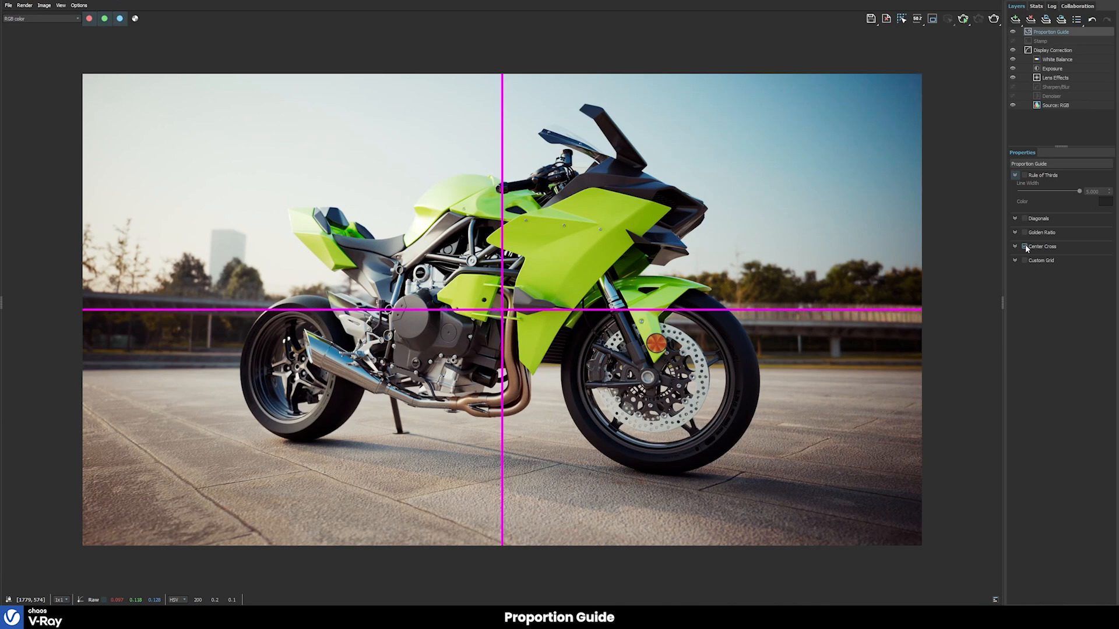
{"action": "left_click", "coordinate": [1026, 246]}
Step: Enable the Custom Grid proportion guide on the motorcycle render and adjust its rows and columns
{"action": "left_click", "coordinate": [1025, 261]}
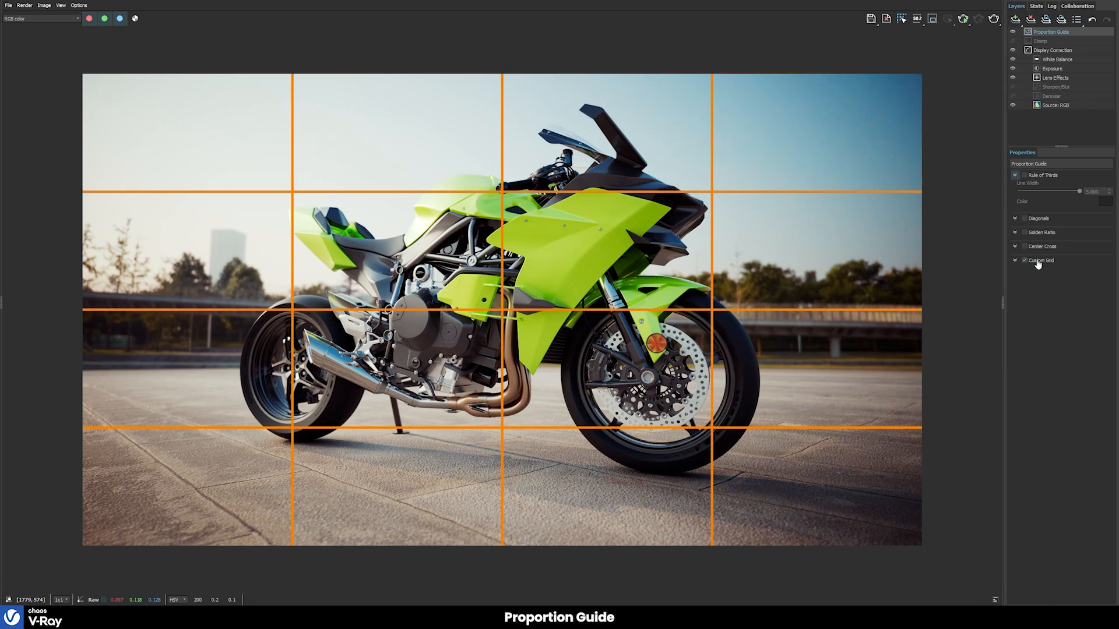
{"action": "left_click", "coordinate": [1037, 261]}
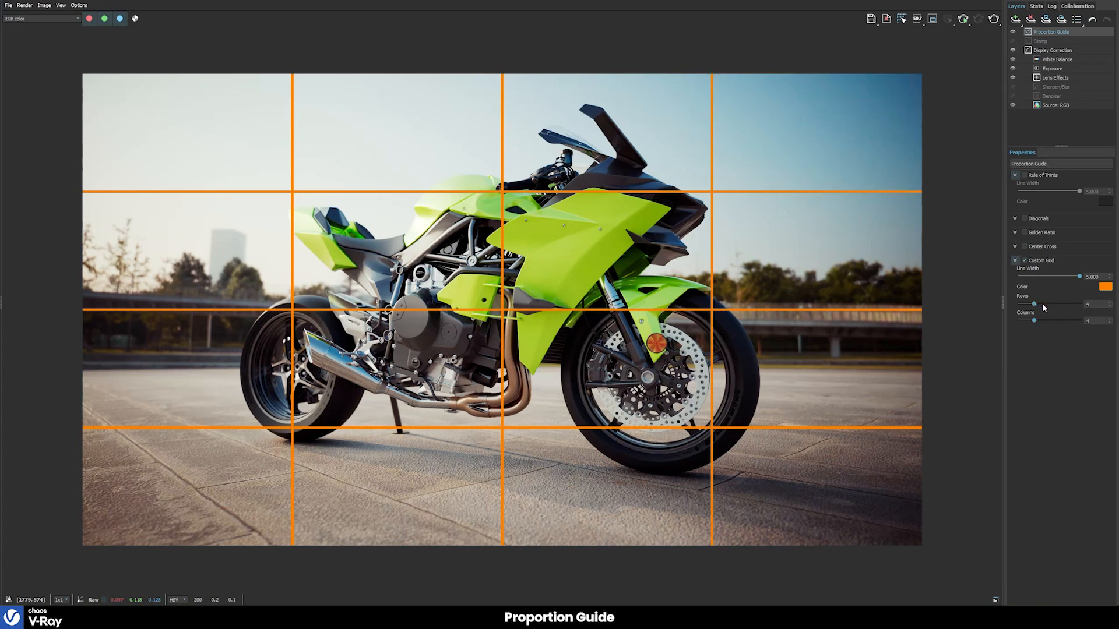
{"action": "mouse_move", "coordinate": [1043, 304]}
{"action": "left_mouse_down"}
{"action": "mouse_move", "coordinate": [1058, 304]}
{"action": "mouse_move", "coordinate": [1064, 321]}
{"action": "mouse_move", "coordinate": [1030, 322]}
{"action": "left_mouse_up"}
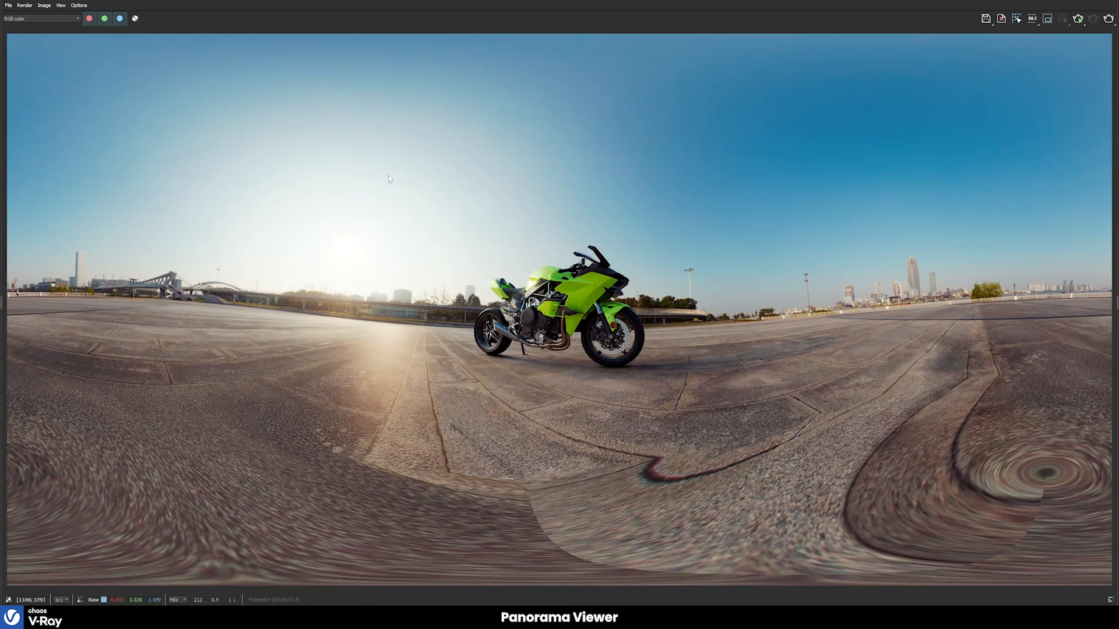
Step: Turn on Panorama View for the spherical motorcycle render and explore the scene at wide and close zoom levels
{"action": "left_click", "coordinate": [61, 5]}
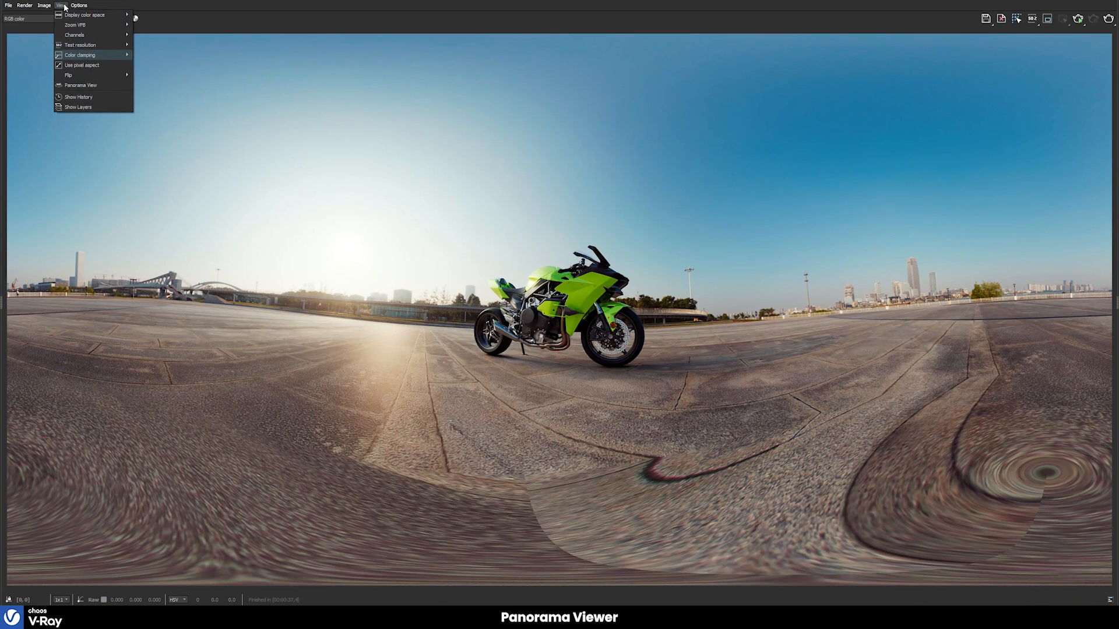
{"action": "left_click", "coordinate": [69, 85]}
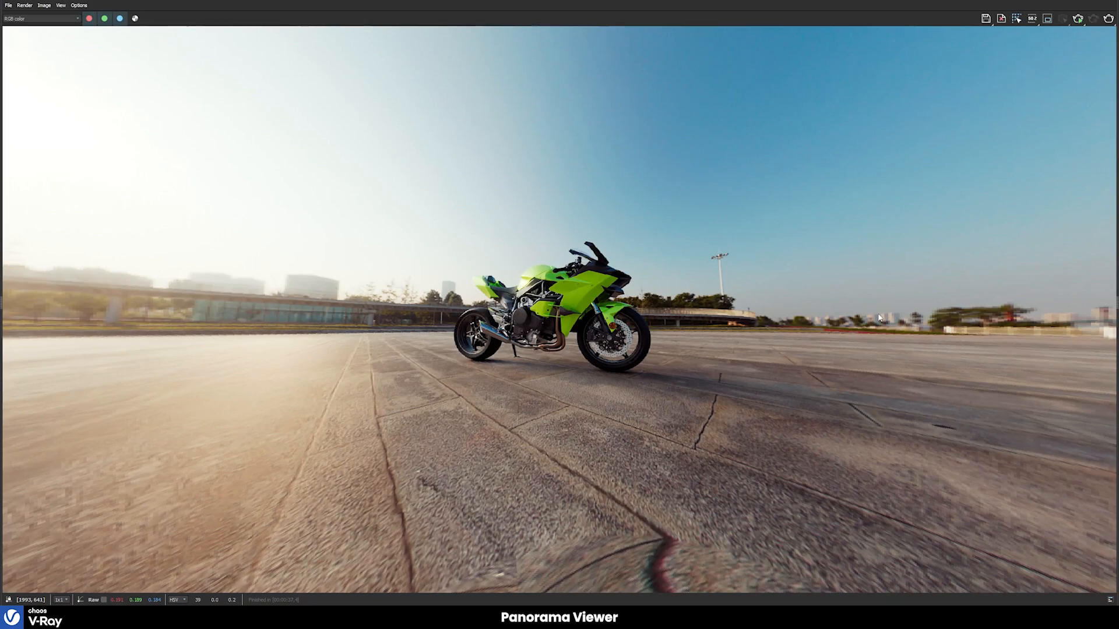
{"action": "left_click_drag", "start_coordinate": [878, 314], "coordinate": [879, 314]}
{"action": "scroll", "coordinate": [591, 370], "scroll_direction": "down", "scroll_amount": 6}
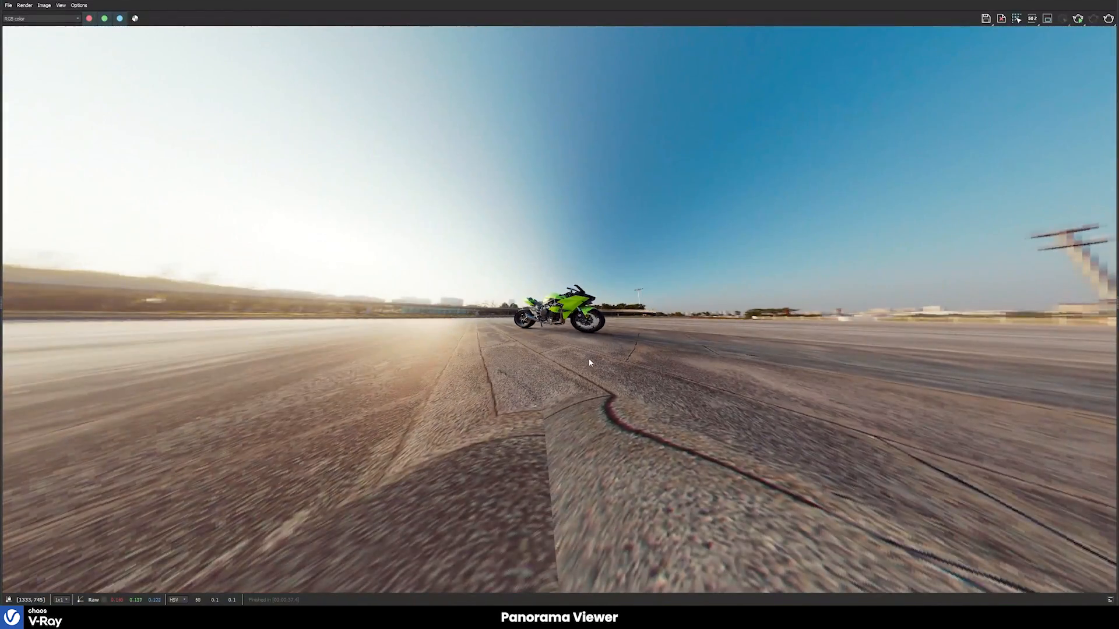
{"action": "scroll", "coordinate": [563, 318], "scroll_direction": "up", "scroll_amount": 1}
{"action": "scroll", "coordinate": [563, 318], "scroll_direction": "up", "scroll_amount": 6}
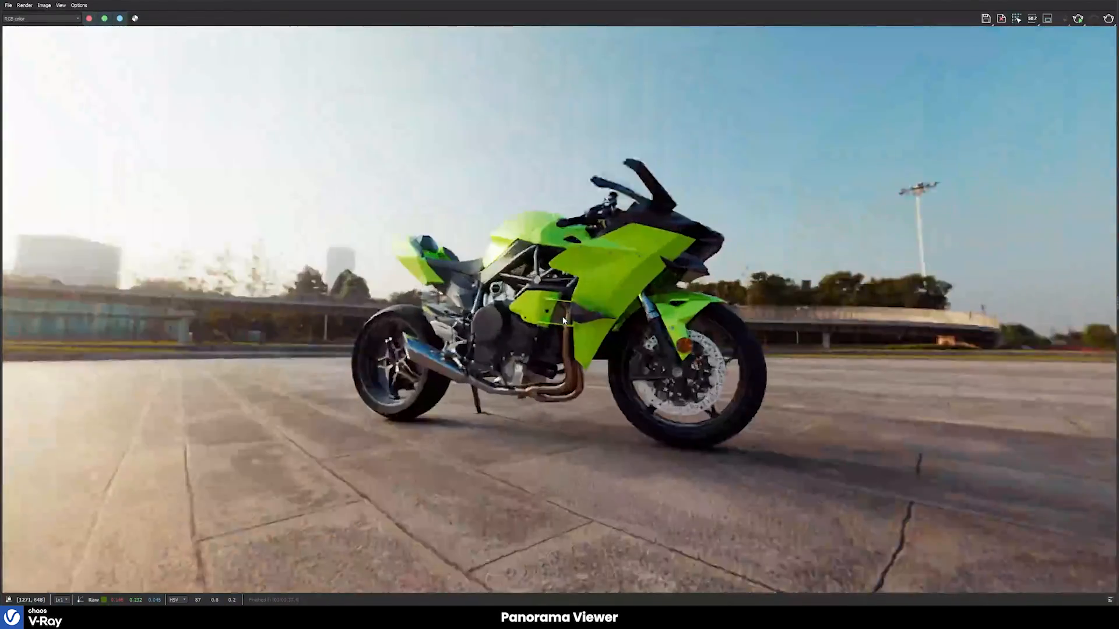
{"action": "scroll", "coordinate": [563, 319], "scroll_direction": "down", "scroll_amount": 6}
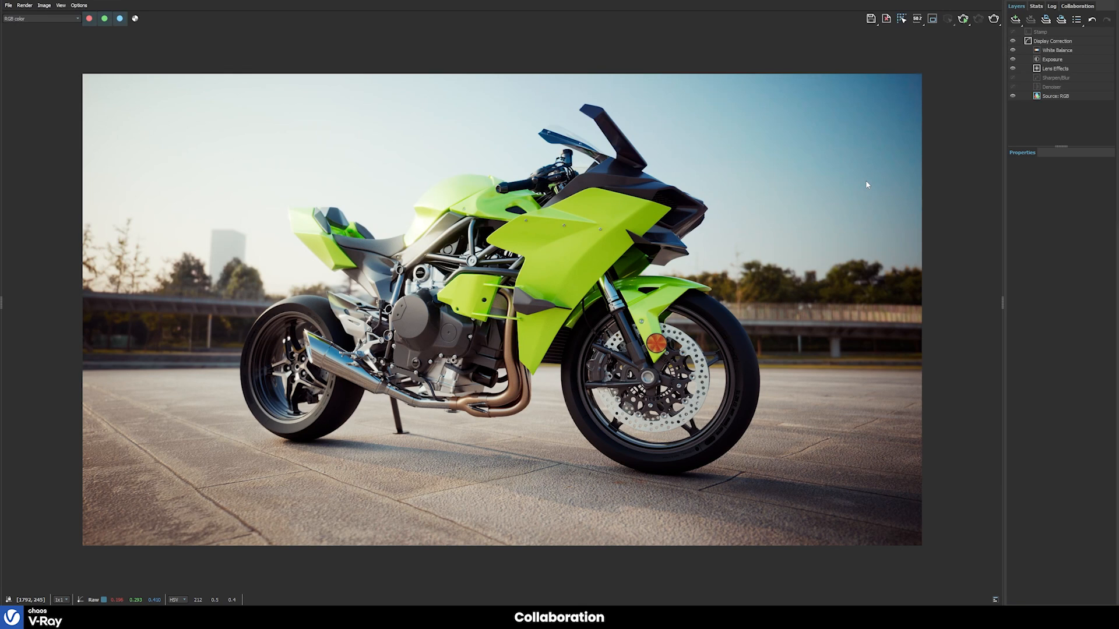
Step: Upload the motorcycle render to the Test project in Chaos Cloud Collaboration and open it in the browser
{"action": "left_click", "coordinate": [1077, 7]}
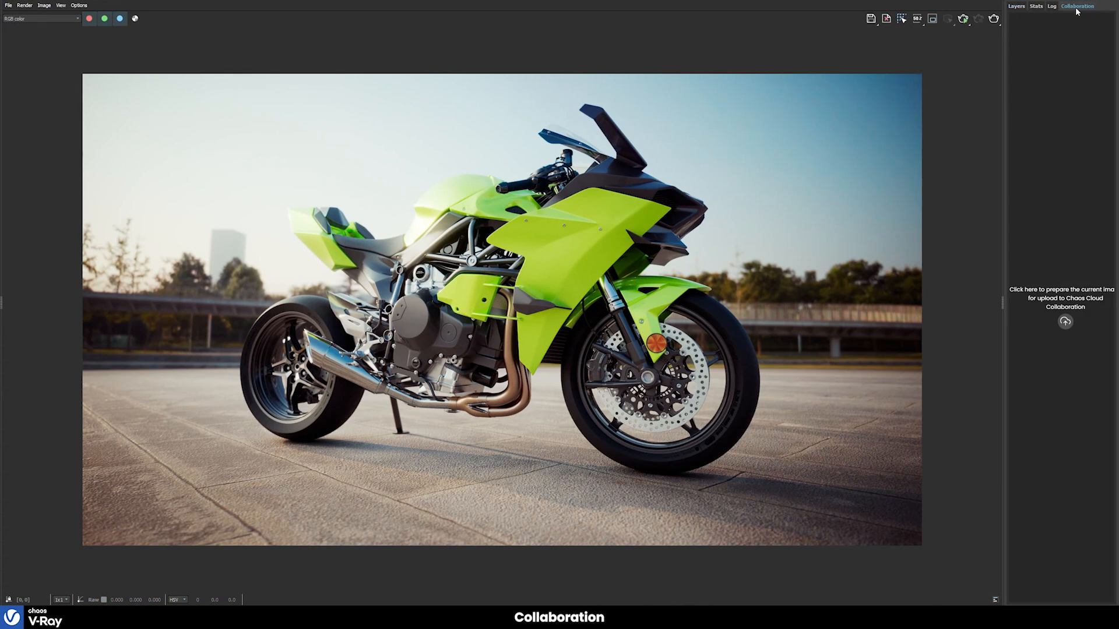
{"action": "left_click", "coordinate": [1064, 322]}
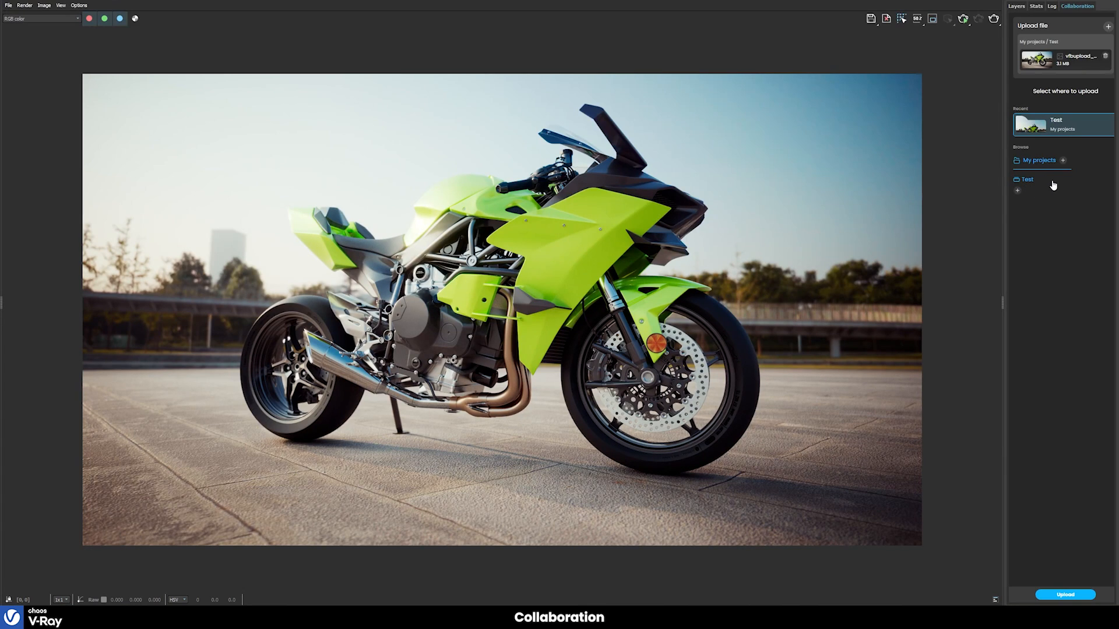
{"action": "left_click", "coordinate": [1062, 596]}
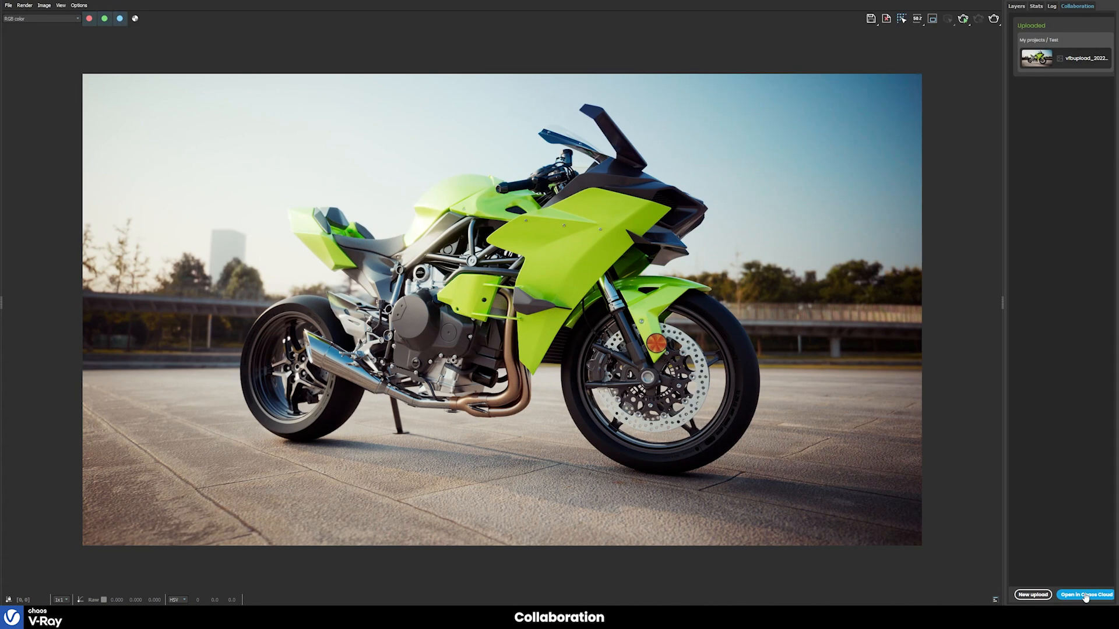
{"action": "left_click", "coordinate": [1086, 596]}
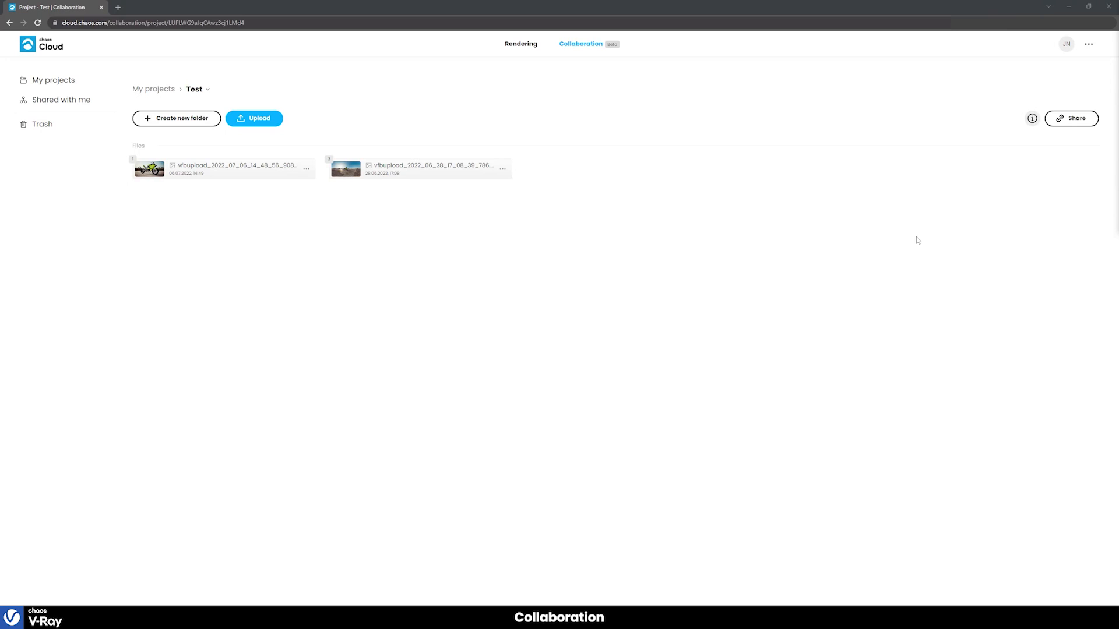
Step: Review the sharing options of the Test project and of the uploaded motorcycle image, including the invitation permission choices
{"action": "left_click", "coordinate": [1072, 118]}
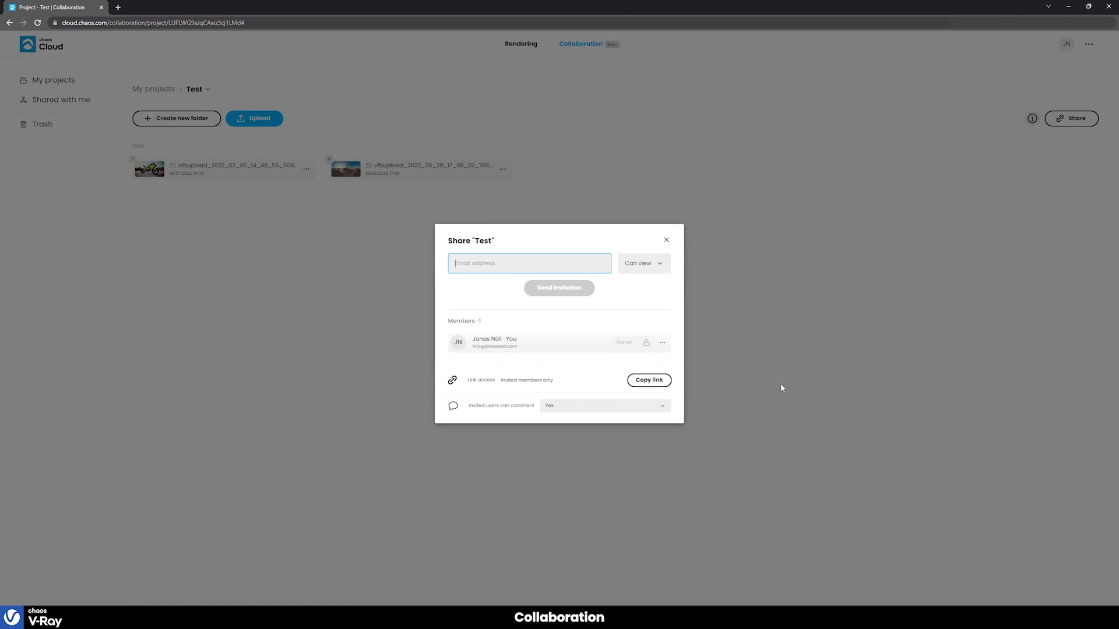
{"action": "left_click", "coordinate": [667, 244]}
{"action": "left_click", "coordinate": [306, 169]}
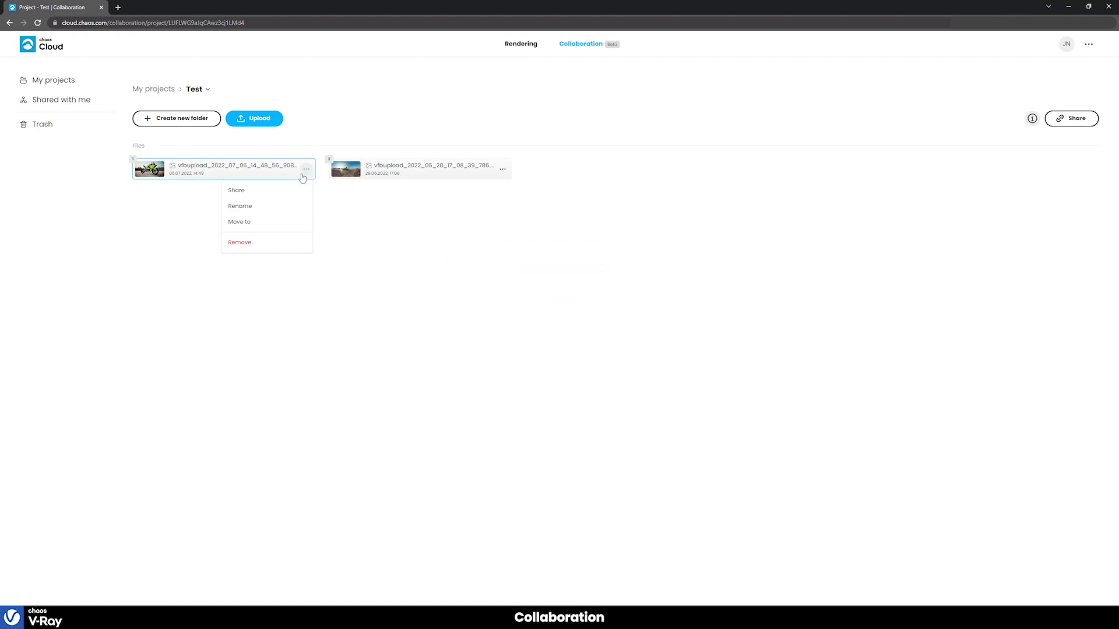
{"action": "left_click", "coordinate": [242, 191]}
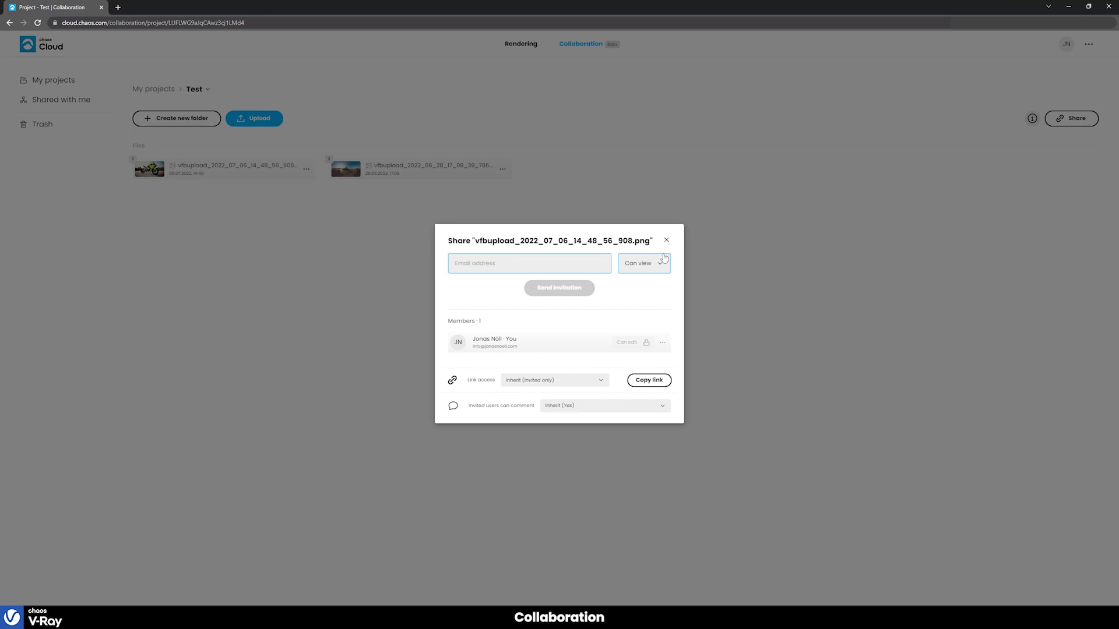
{"action": "left_click", "coordinate": [641, 264]}
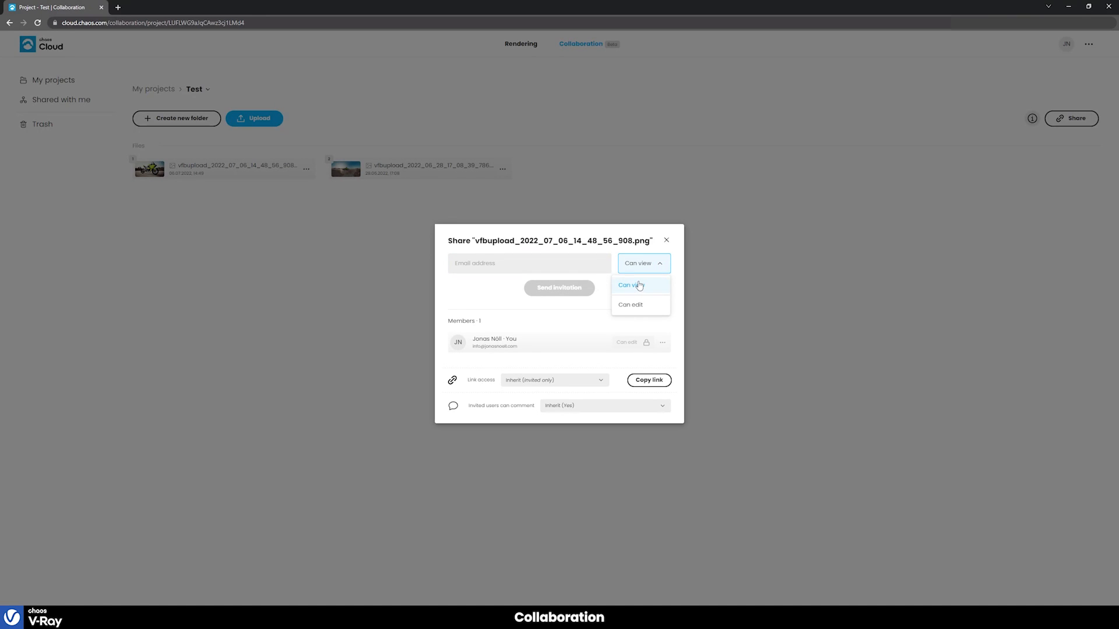
{"action": "left_click", "coordinate": [666, 241]}
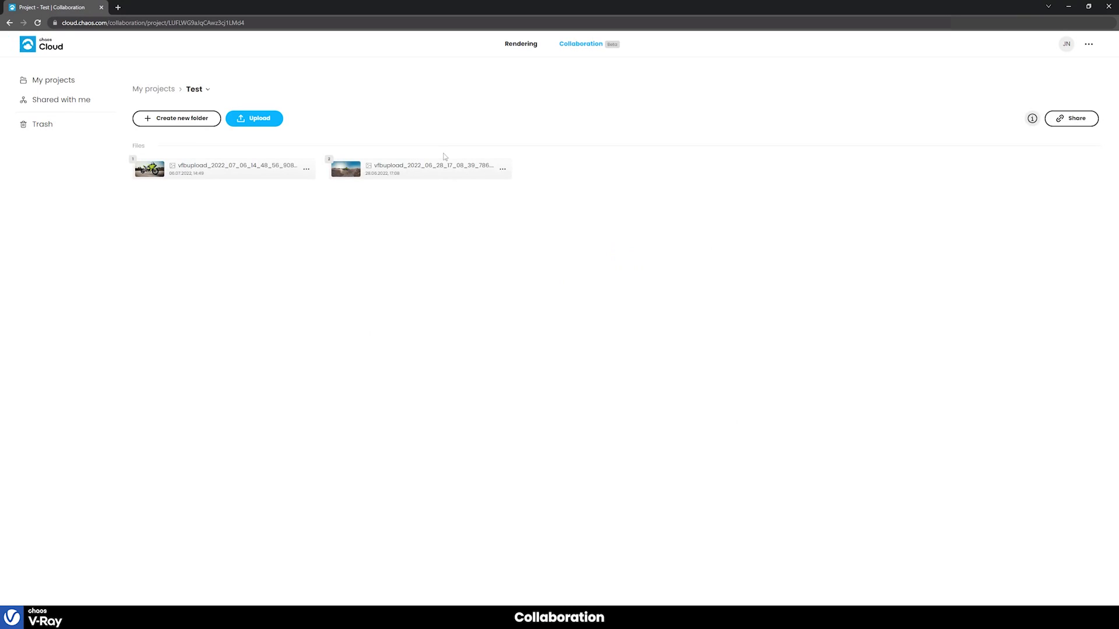
Step: Open the uploaded motorcycle render from the Test project and pin the comment "Sky is to green" to its sky
{"action": "left_click", "coordinate": [250, 171]}
{"action": "left_click", "coordinate": [1082, 44]}
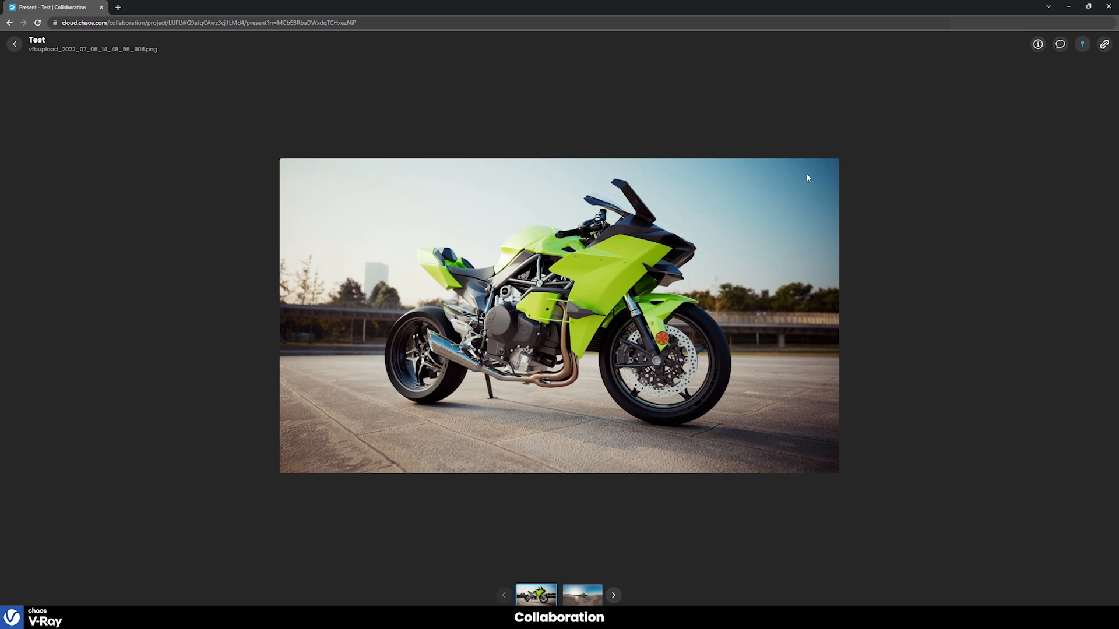
{"action": "left_click", "coordinate": [748, 205]}
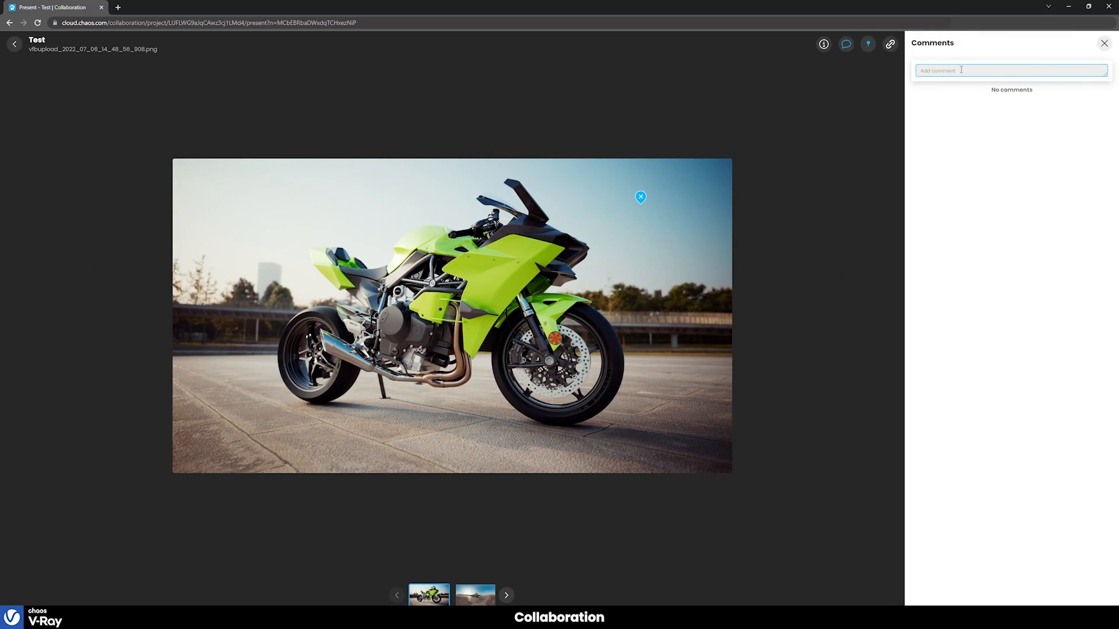
{"action": "type", "text": "Sky is too bright"}
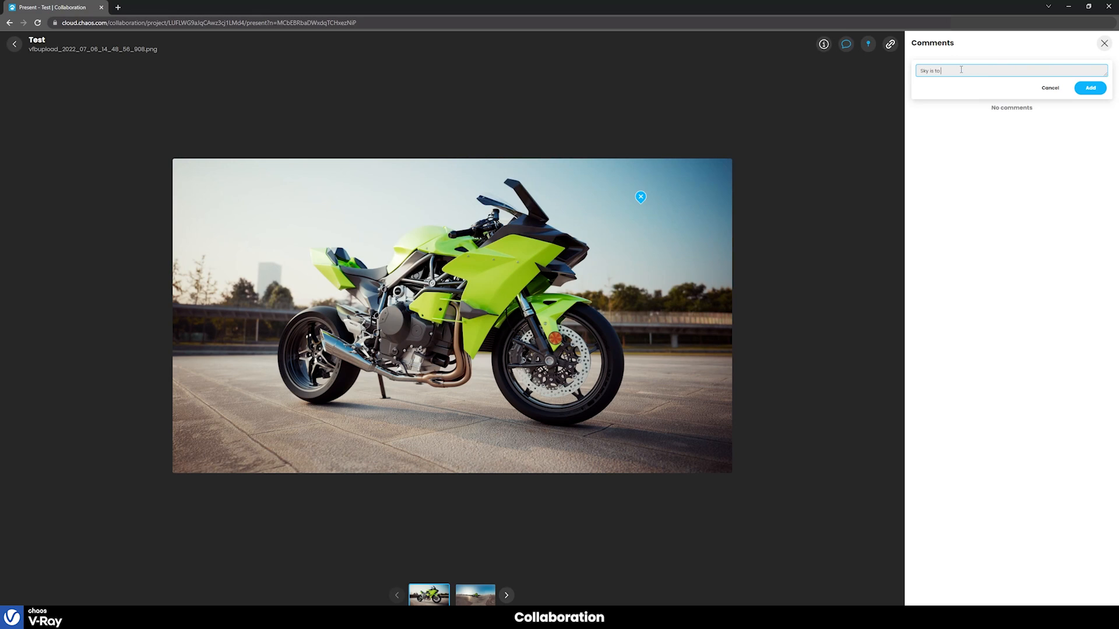
{"action": "left_click", "coordinate": [1078, 87]}
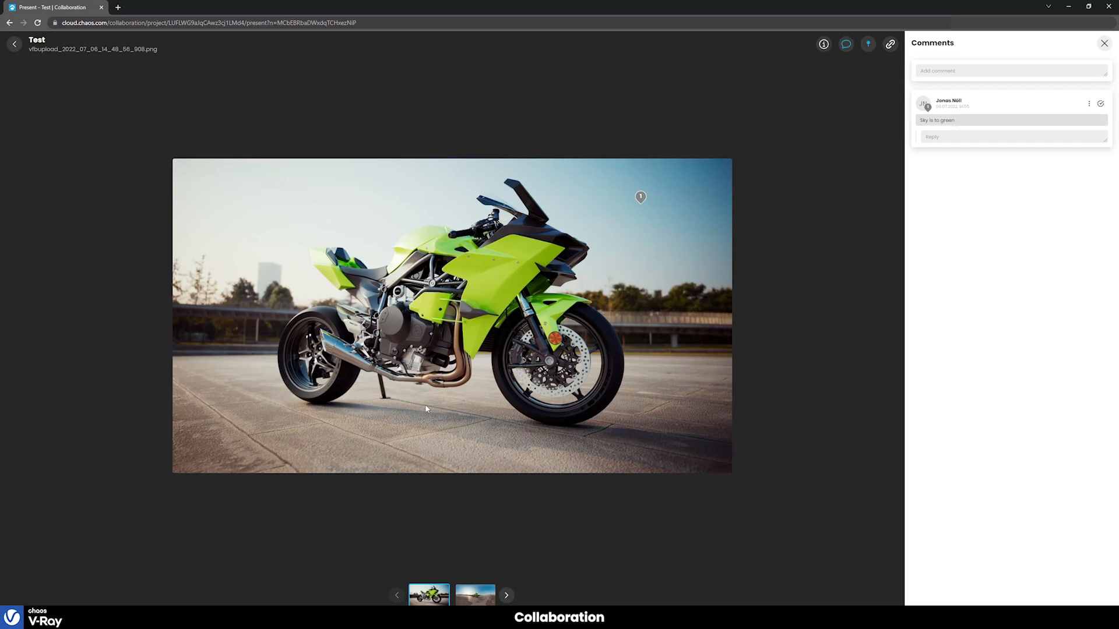
Step: Open the file information of the project's spherical motorcycle render and switch Panorama mode off and back on
{"action": "left_click", "coordinate": [506, 593]}
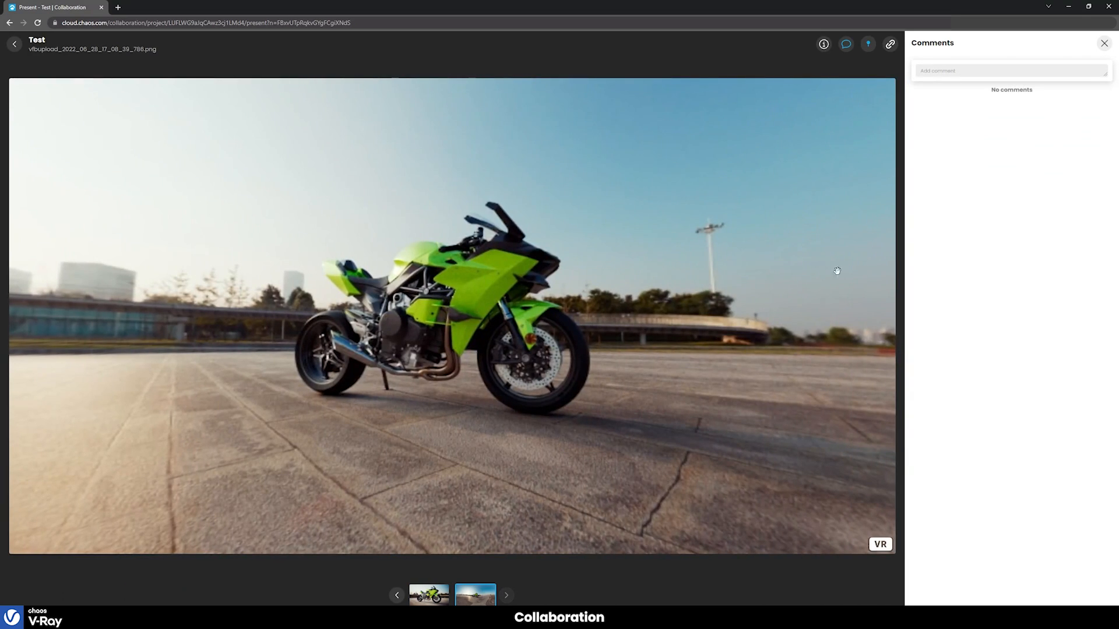
{"action": "left_click", "coordinate": [1104, 43]}
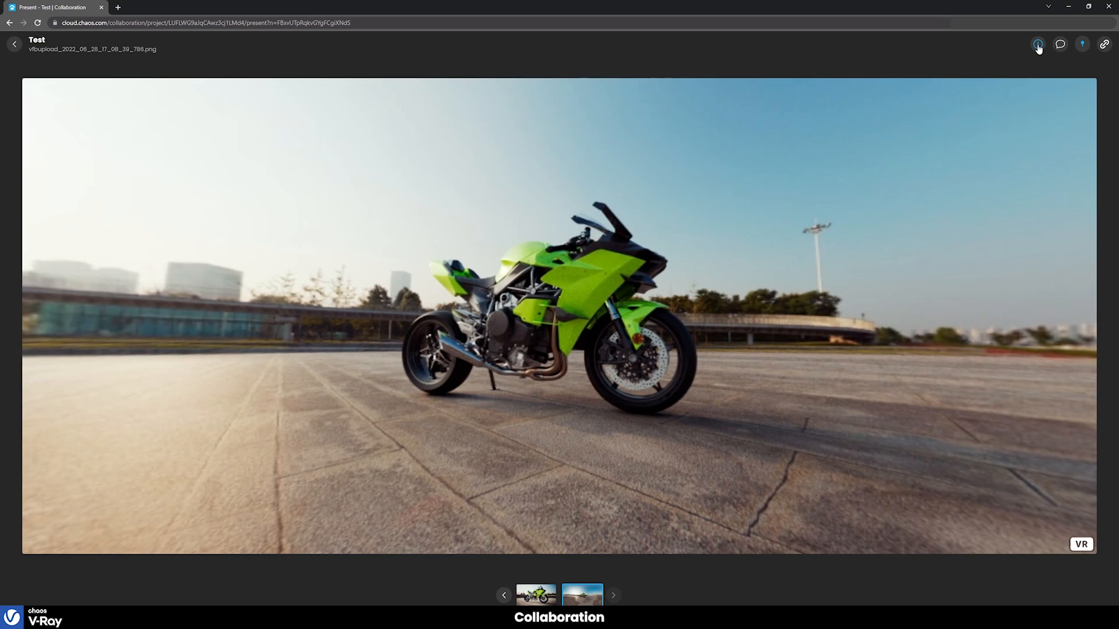
{"action": "left_click", "coordinate": [1037, 45]}
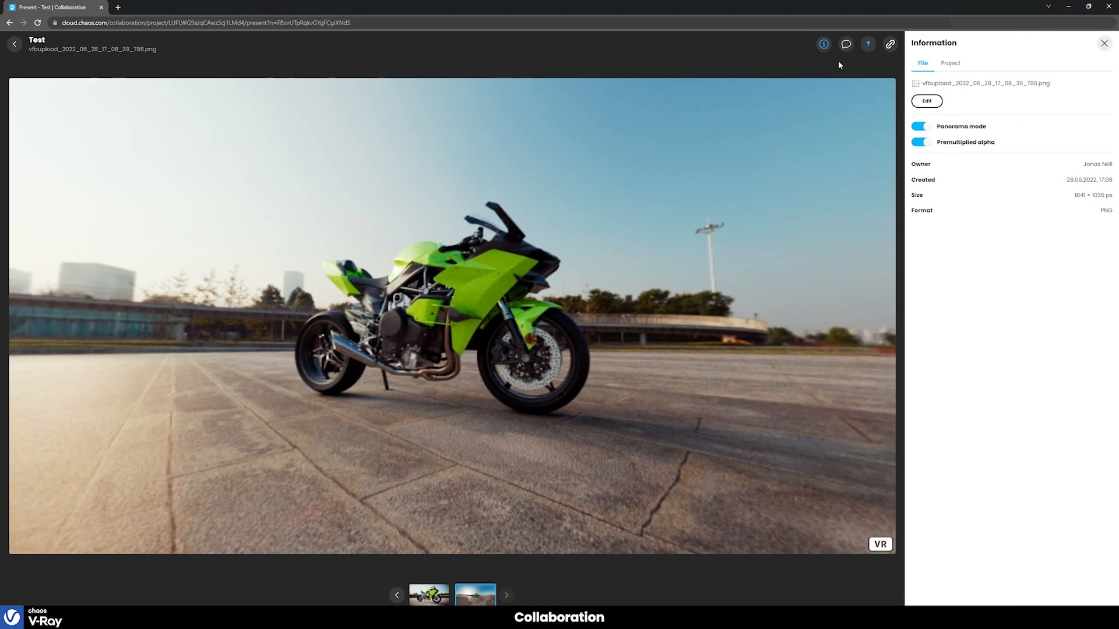
{"action": "left_click", "coordinate": [921, 127]}
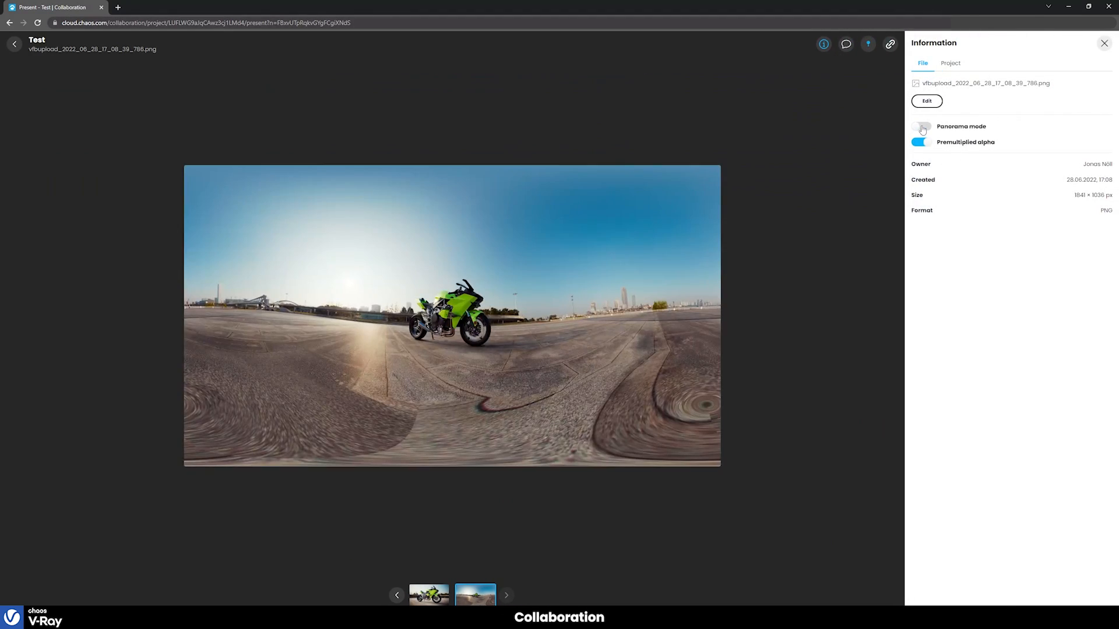
{"action": "left_click", "coordinate": [922, 128]}
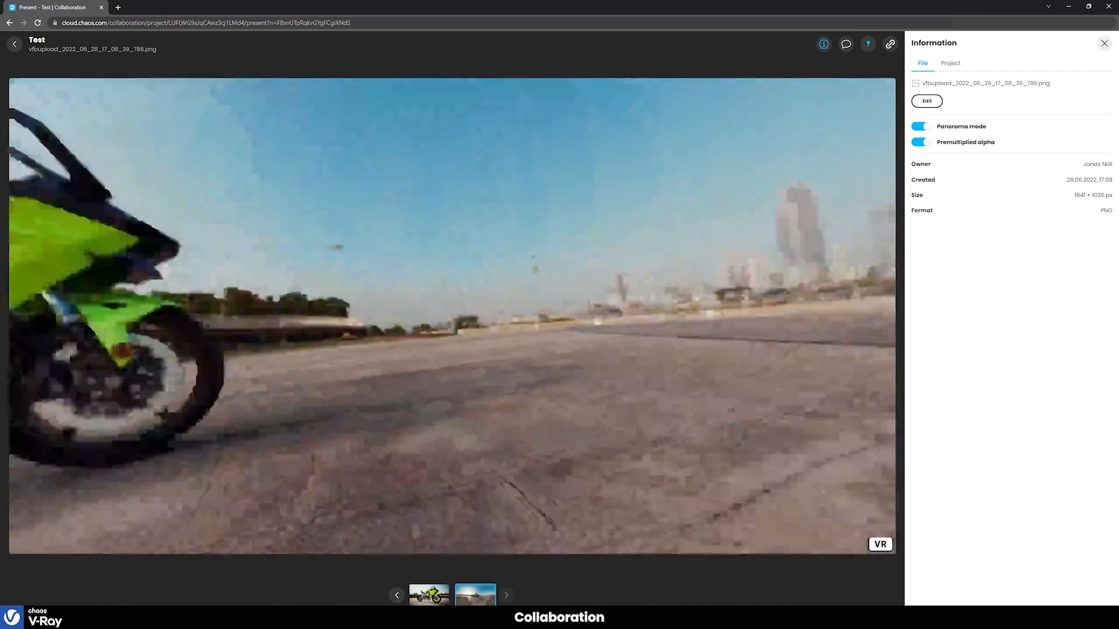
Step: Look around the motorcycle panorama at different zoom levels, then return to the standard motorcycle render
{"action": "left_click_drag", "start_coordinate": [105, 268], "coordinate": [381, 269]}
{"action": "scroll", "coordinate": [353, 264], "scroll_direction": "down", "scroll_amount": 5}
{"action": "scroll", "coordinate": [353, 264], "scroll_direction": "up", "scroll_amount": 6}
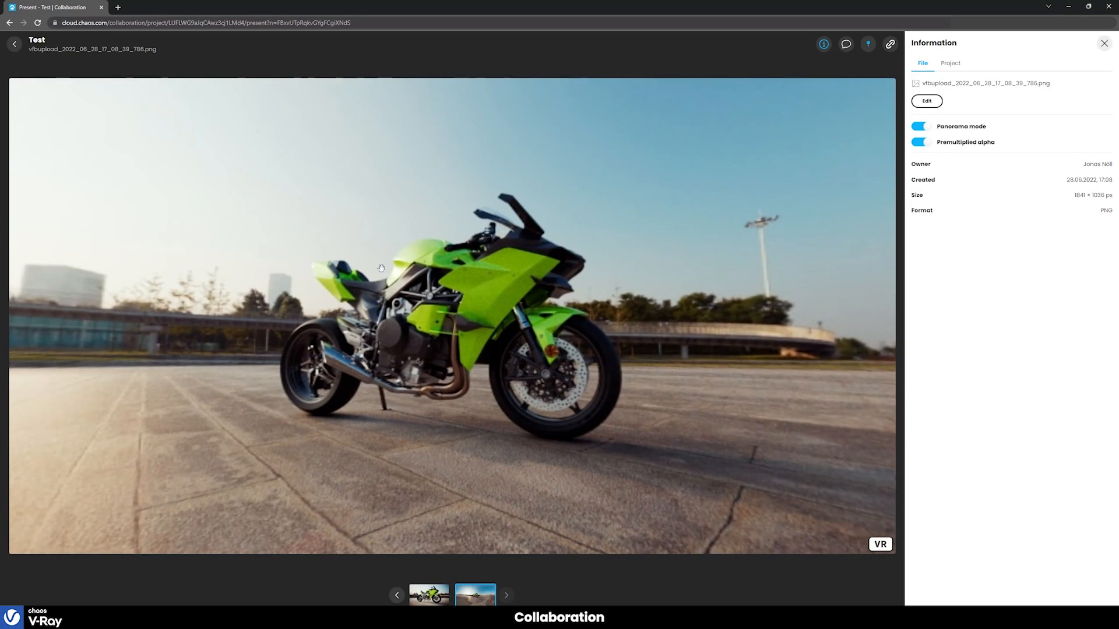
{"action": "left_click", "coordinate": [417, 595]}
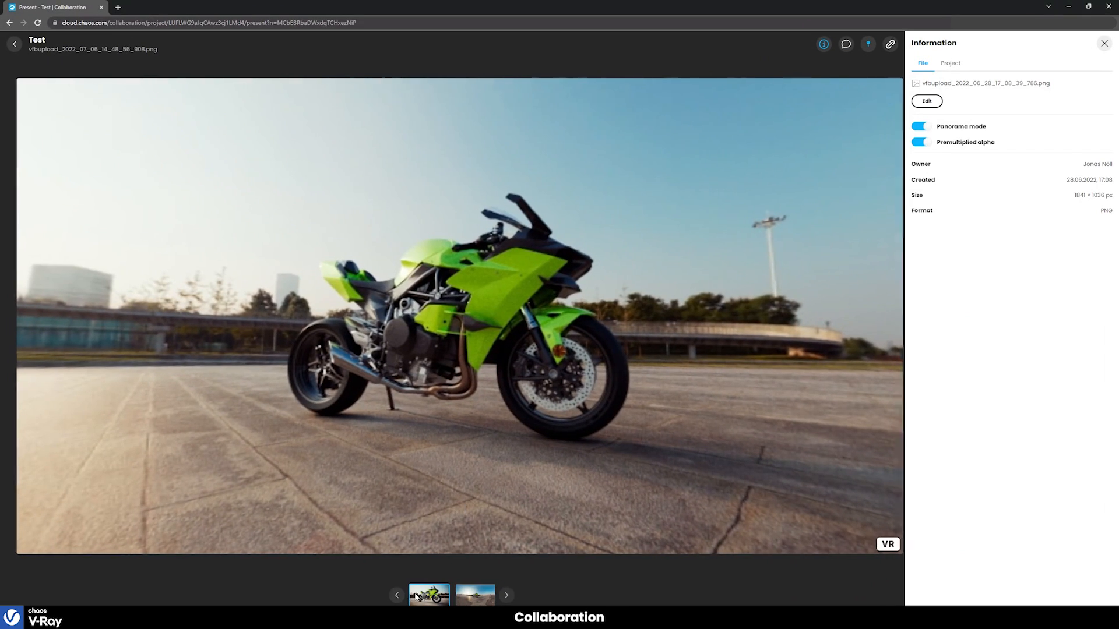